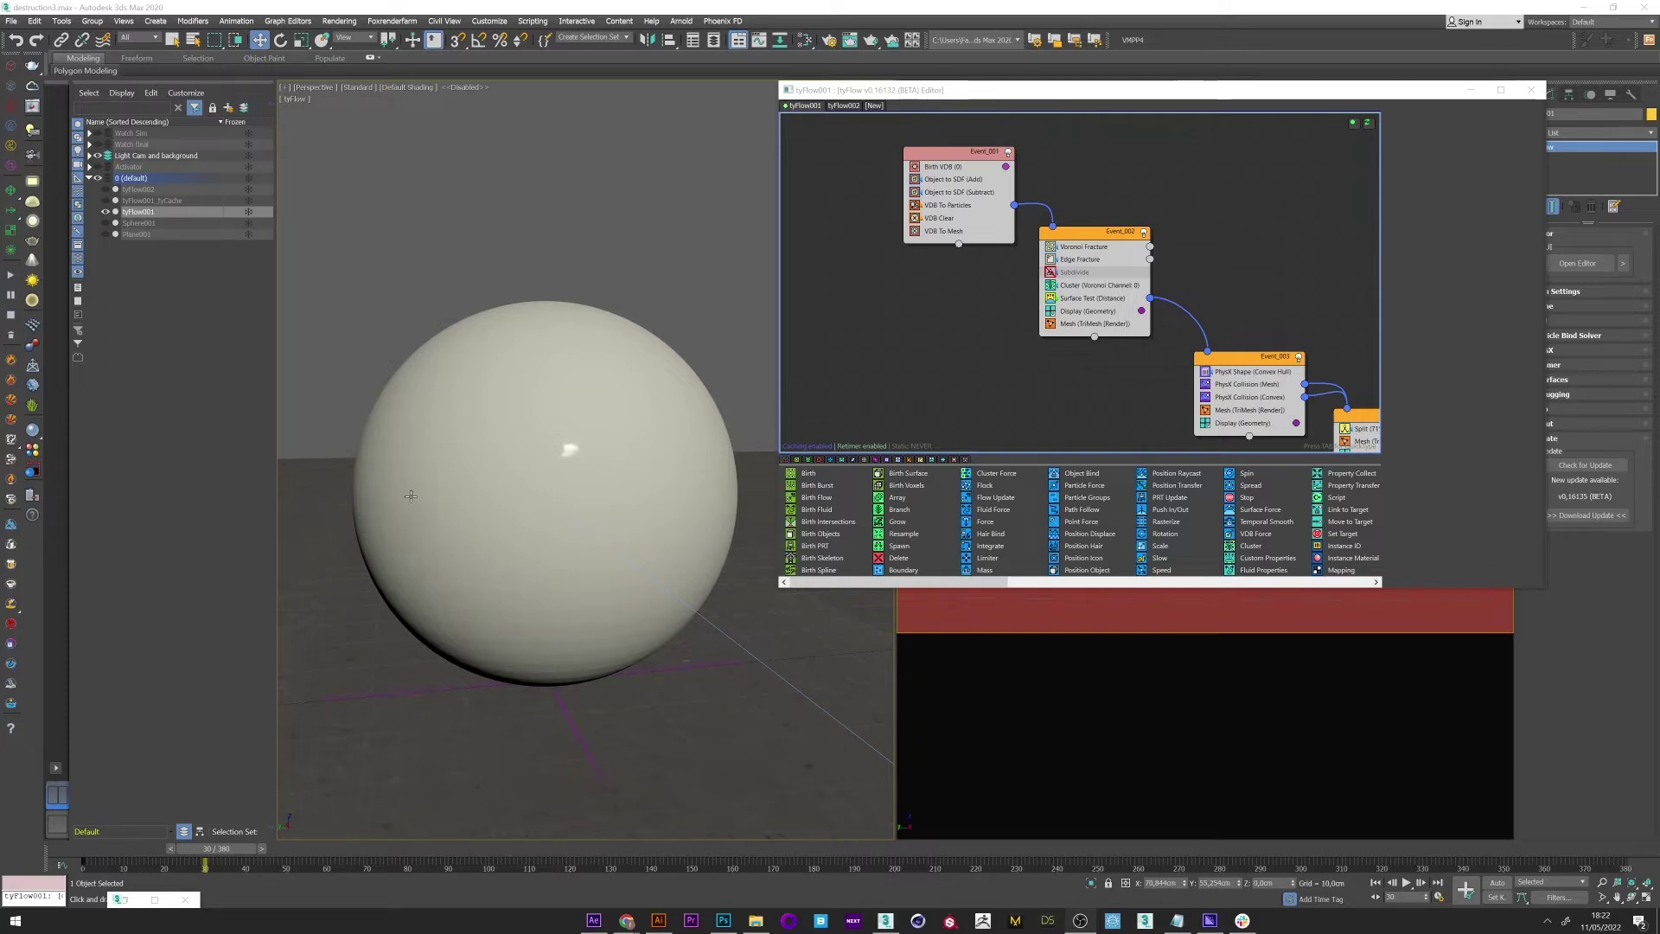
Step: Hide tyFlow001, then unhide and select Sphere001 in the scene
{"action": "left_click", "coordinate": [106, 221]}
{"action": "left_click", "coordinate": [106, 223]}
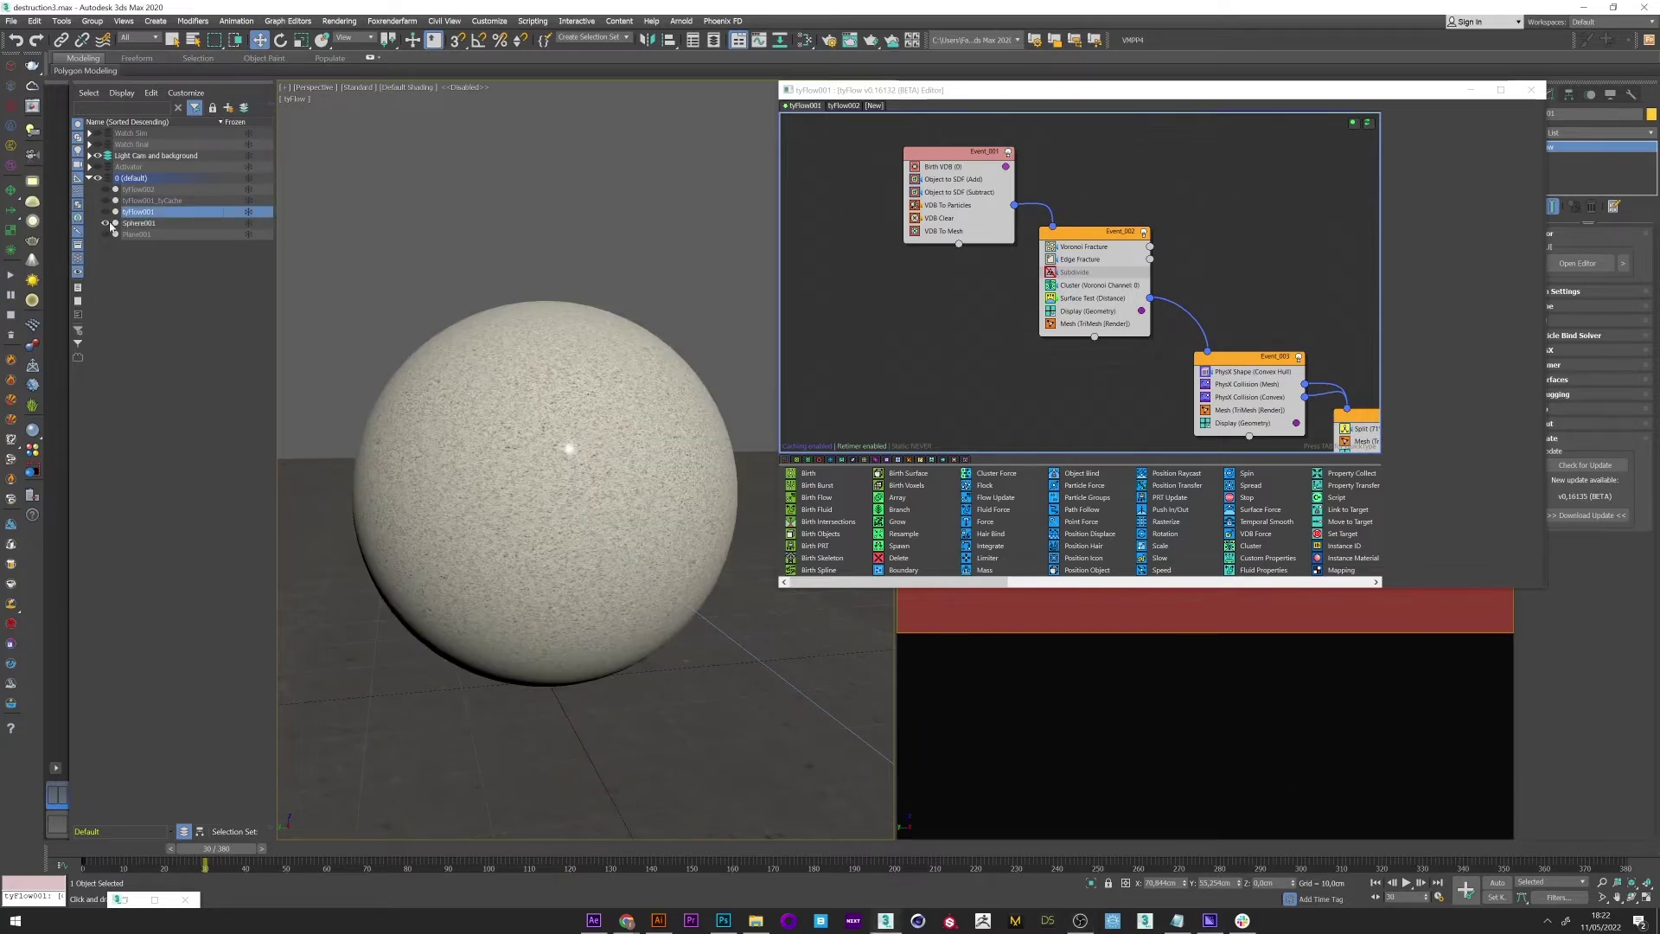
{"action": "right_click", "coordinate": [519, 435]}
{"action": "left_click", "coordinate": [539, 442]}
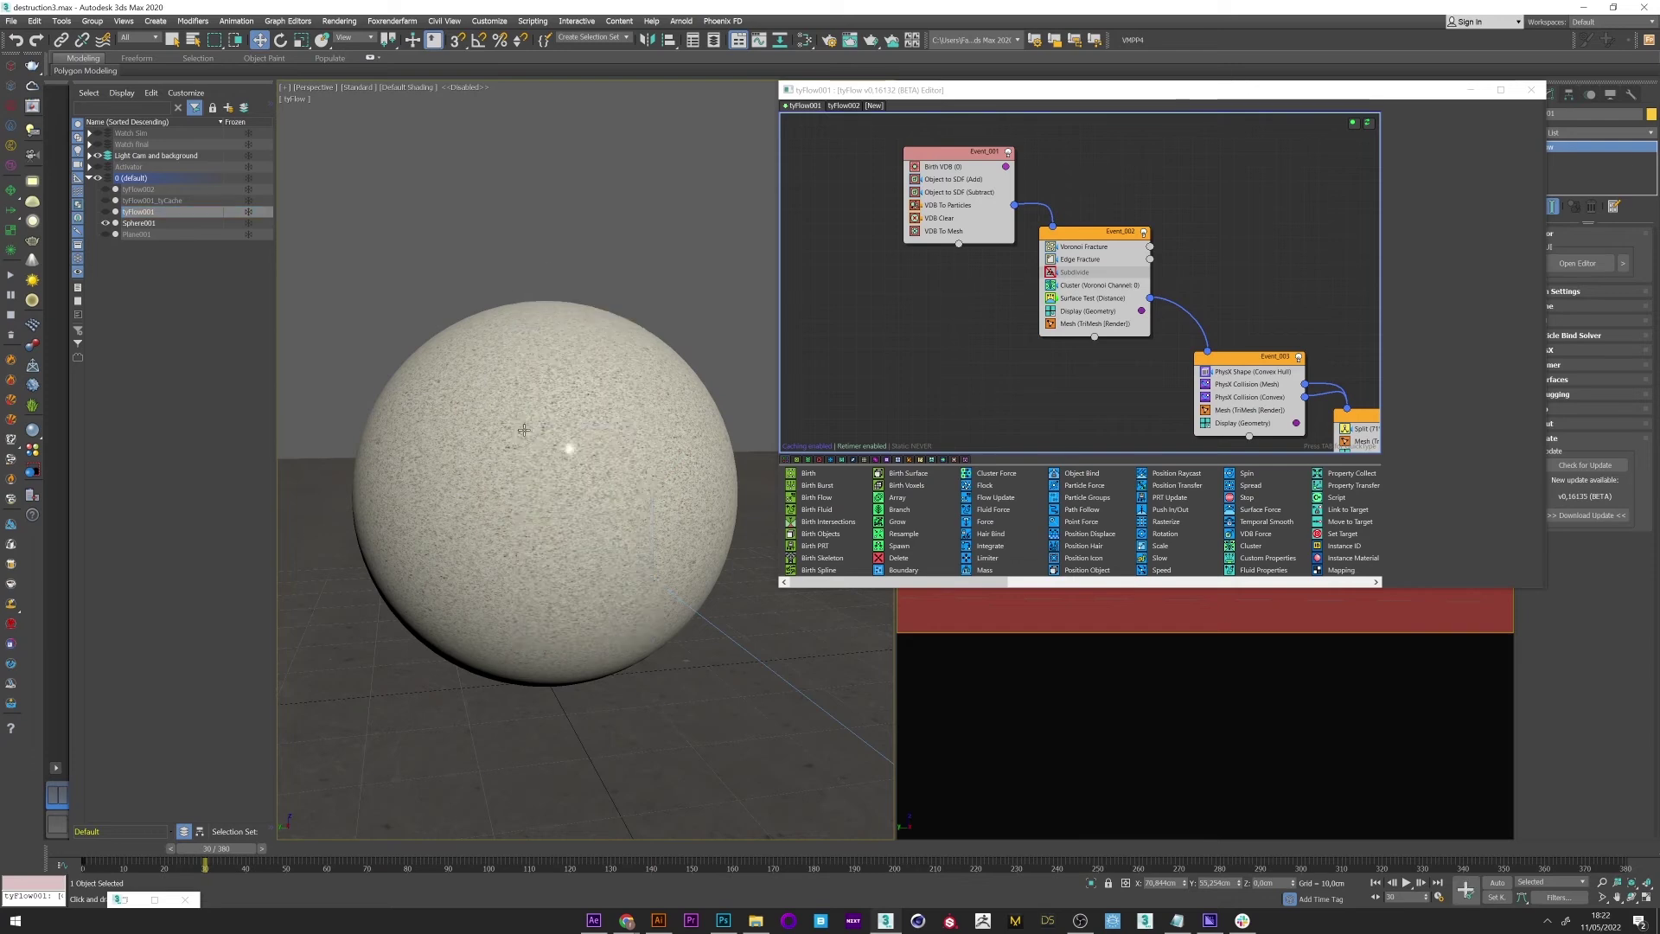
Step: Open the Slate Material Editor and assign the Granite Pol White Pearl VRayMtl to the selected Sphere001
{"action": "left_click", "coordinate": [804, 40]}
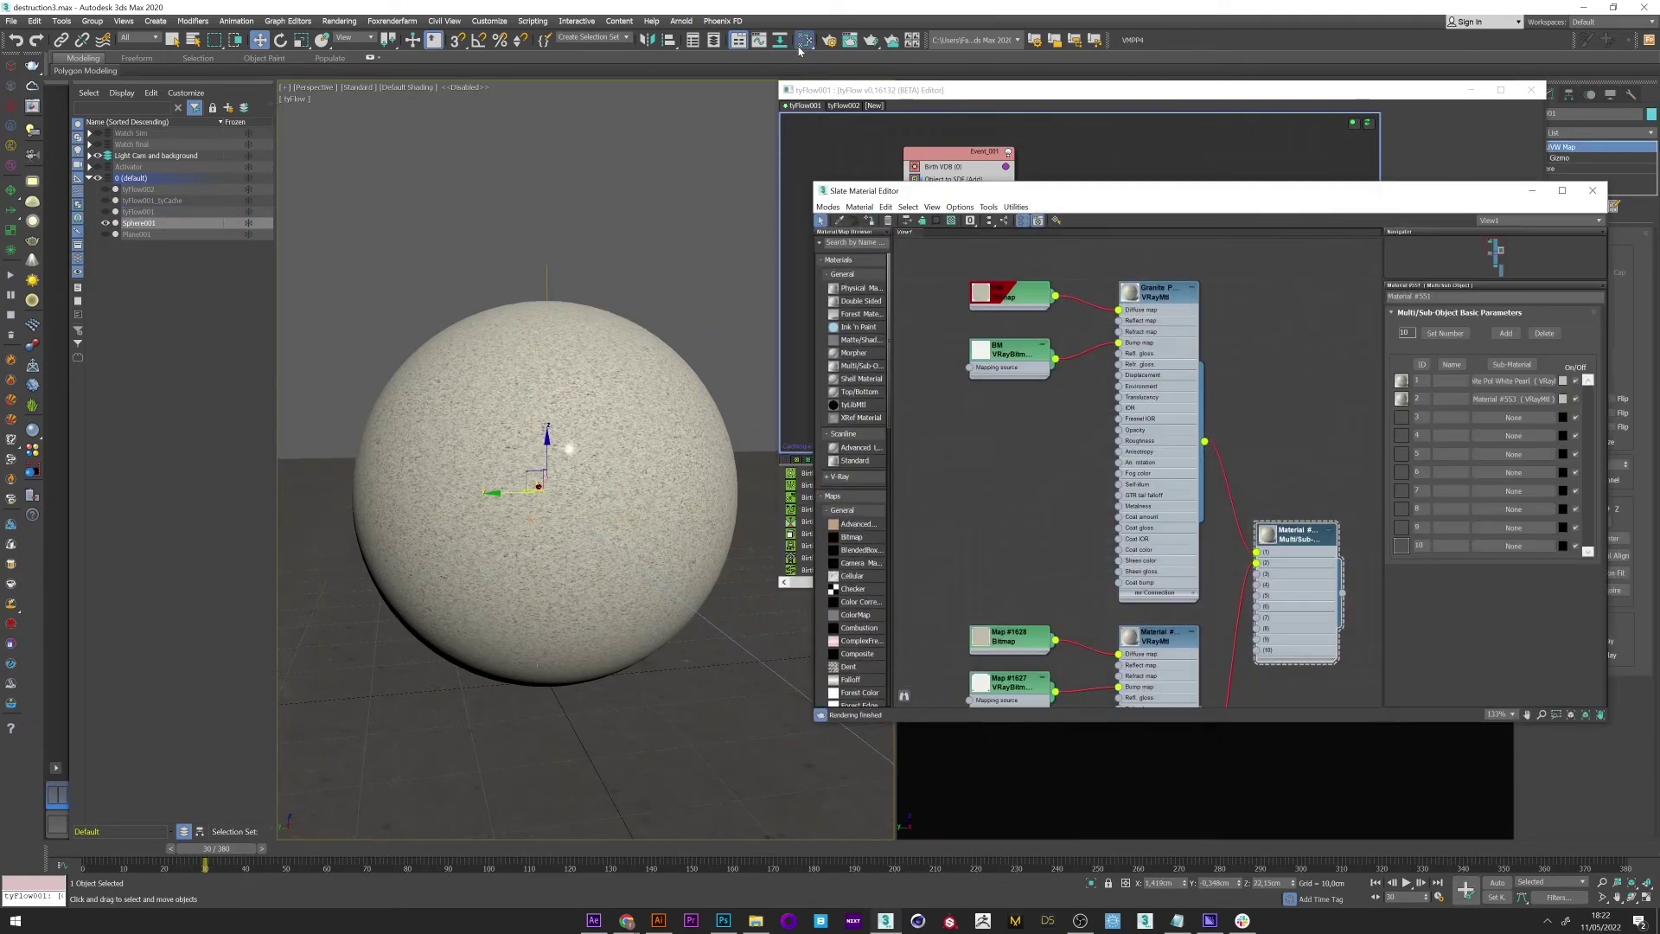
{"action": "left_click", "coordinate": [1152, 290]}
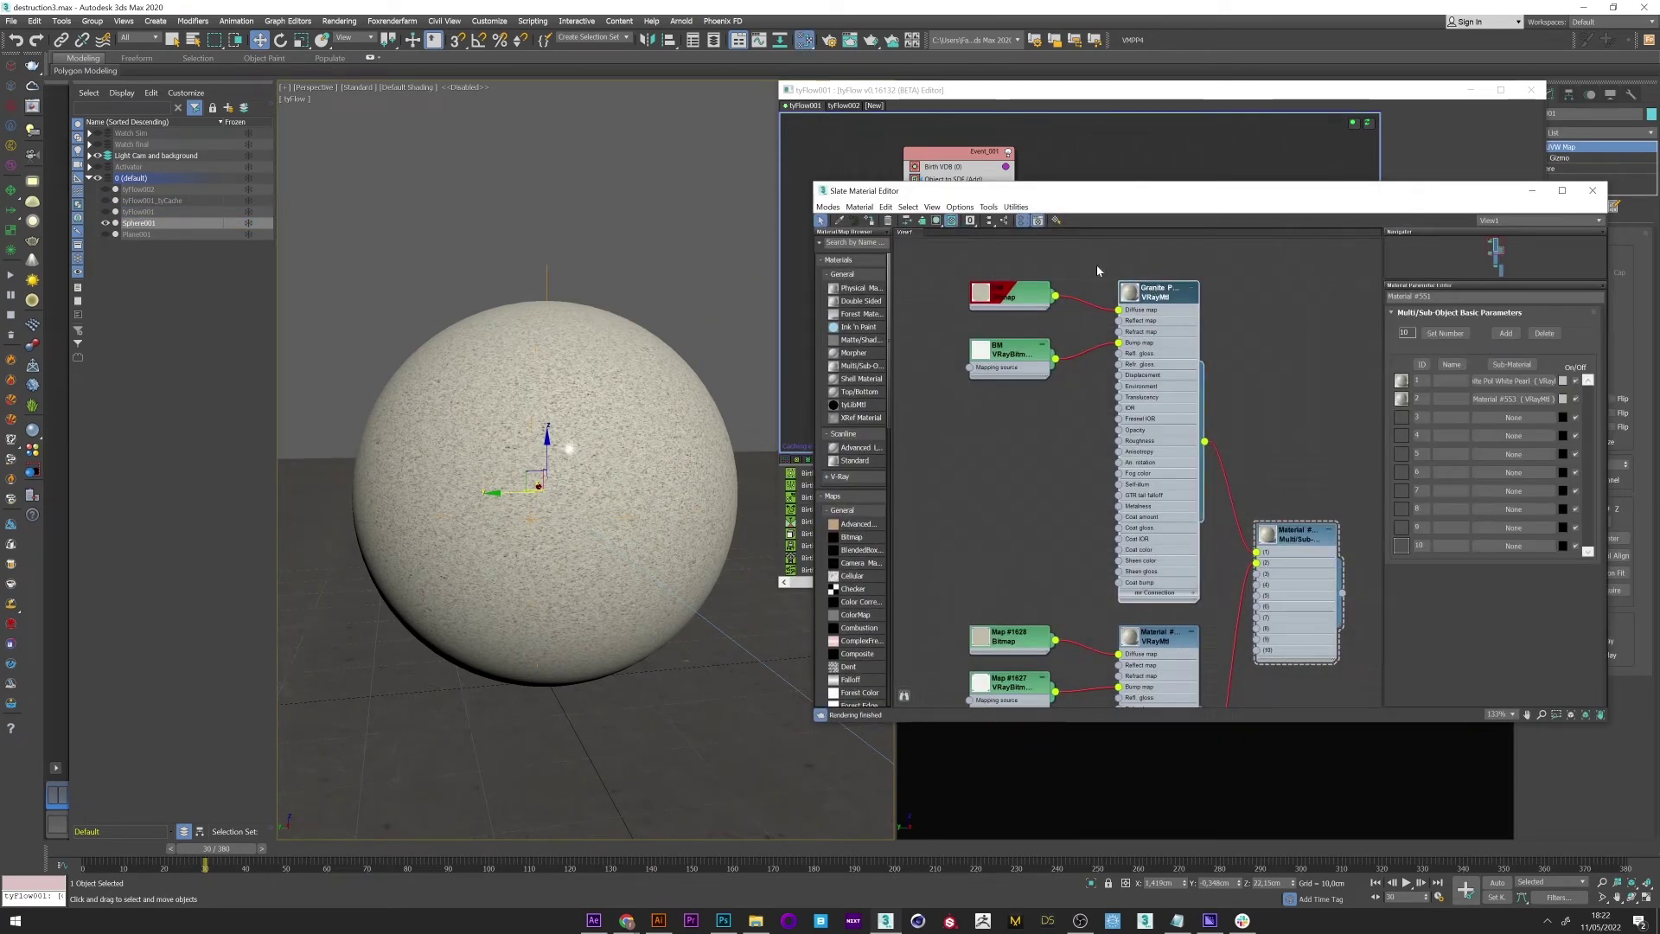
{"action": "left_click", "coordinate": [873, 224]}
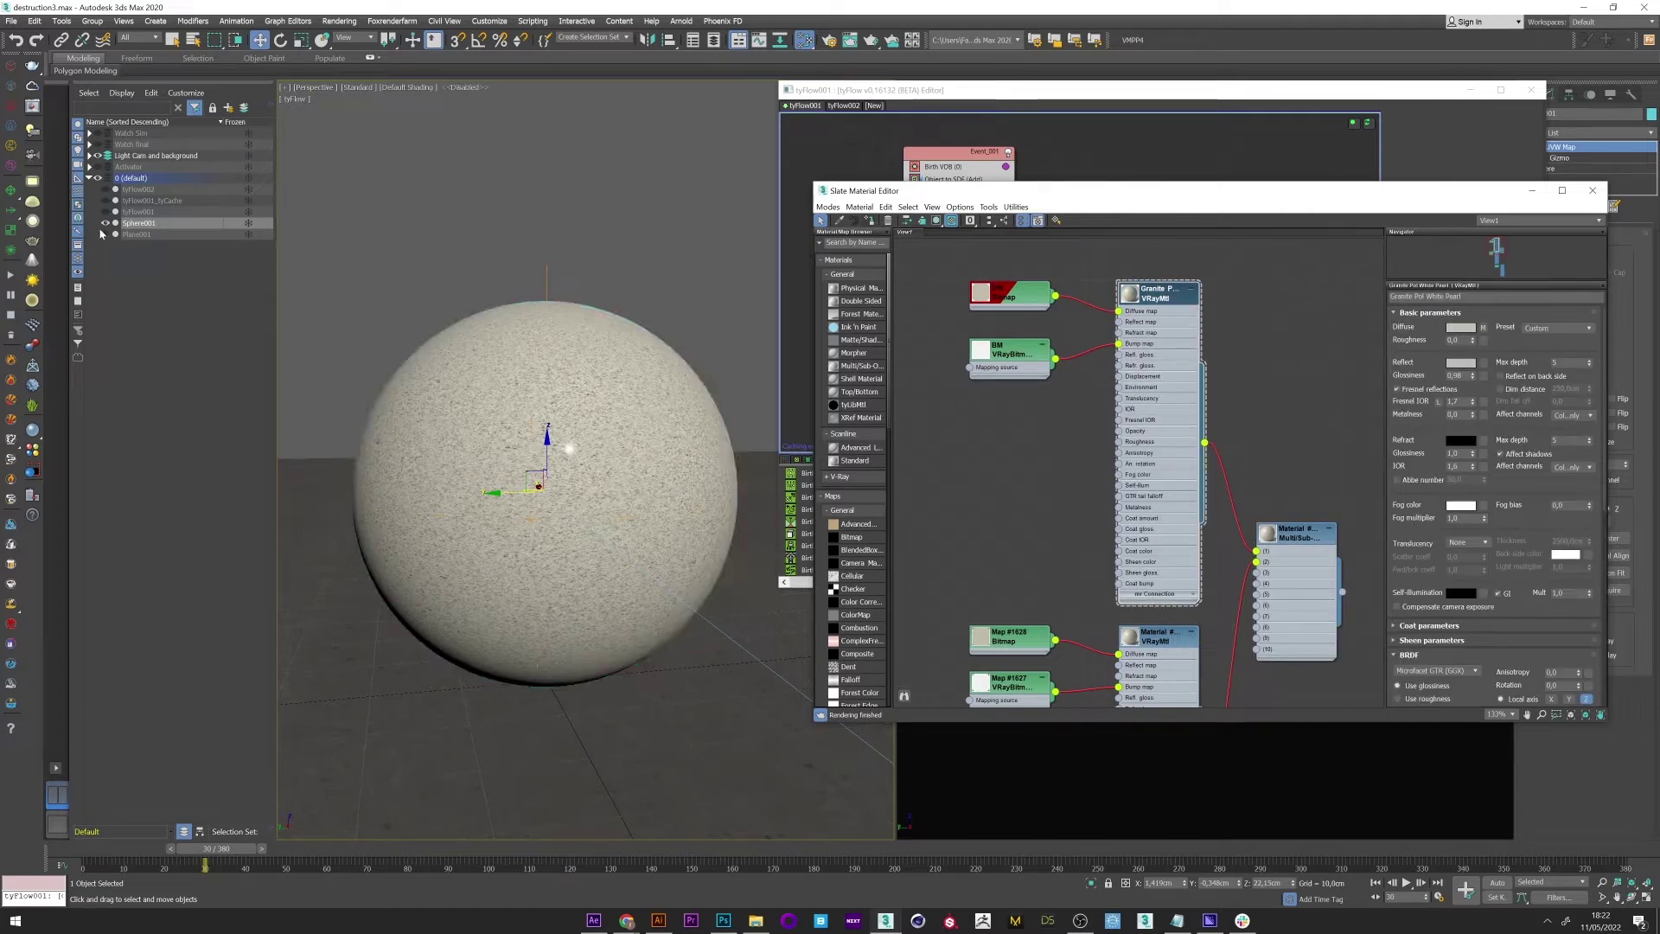
Step: Hide Sphere001, show and select tyFlow001, and assign the Granite Pol White Pearl material to it
{"action": "left_click", "coordinate": [106, 223]}
{"action": "left_click", "coordinate": [105, 212]}
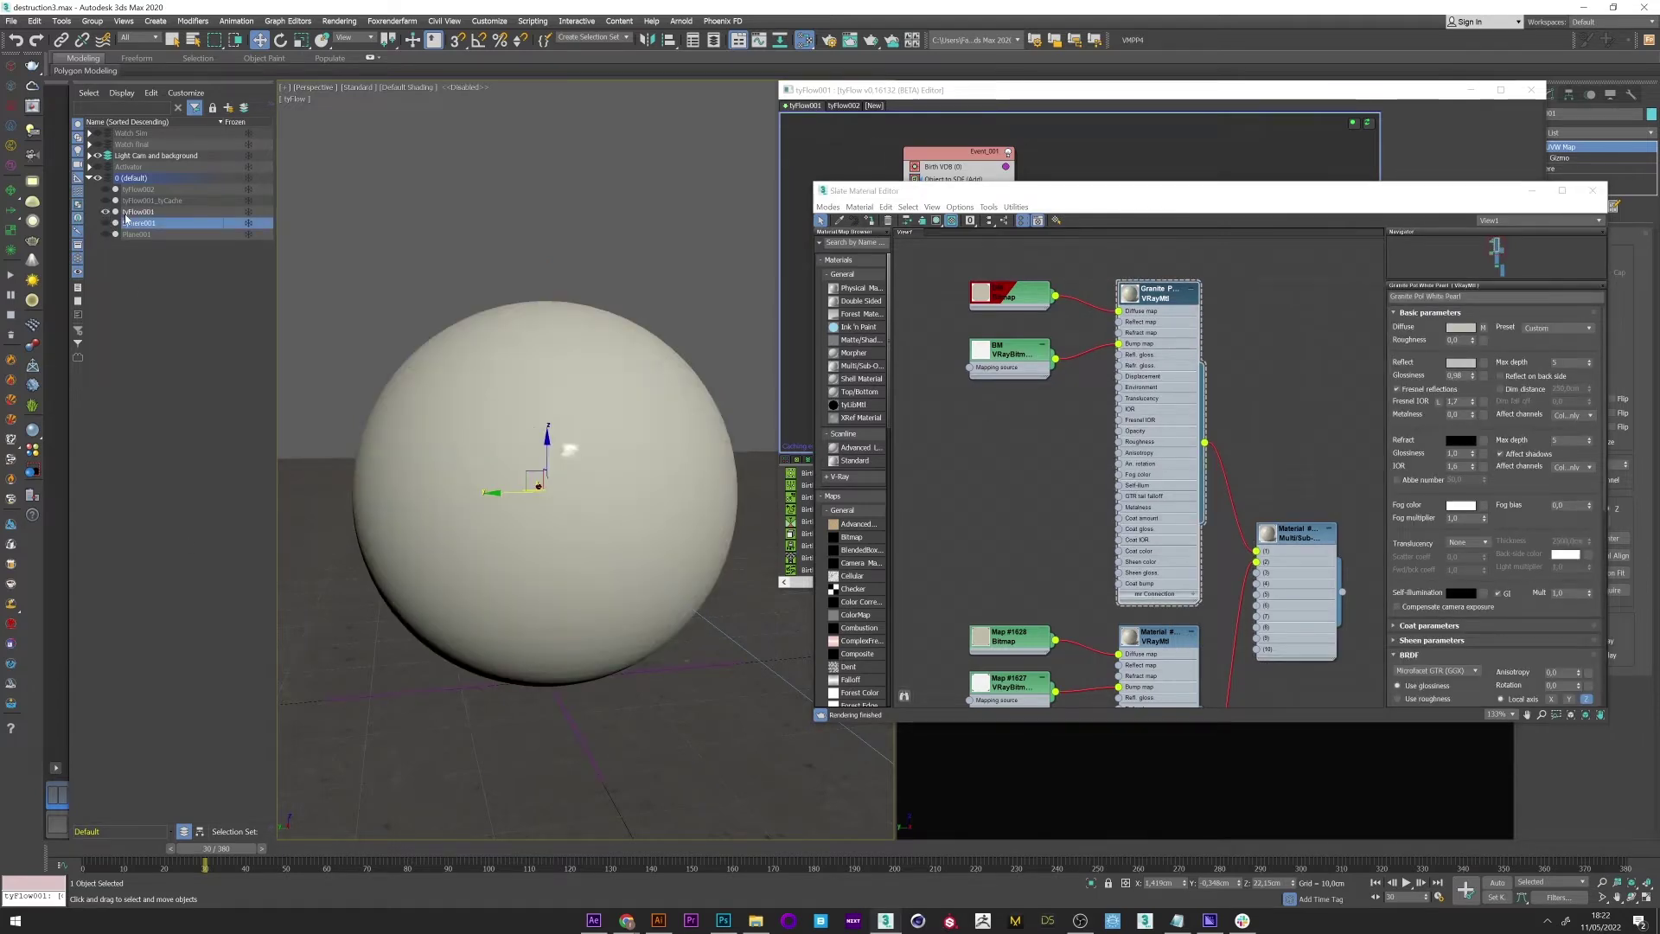
{"action": "left_click", "coordinate": [125, 214]}
{"action": "left_click", "coordinate": [1155, 298]}
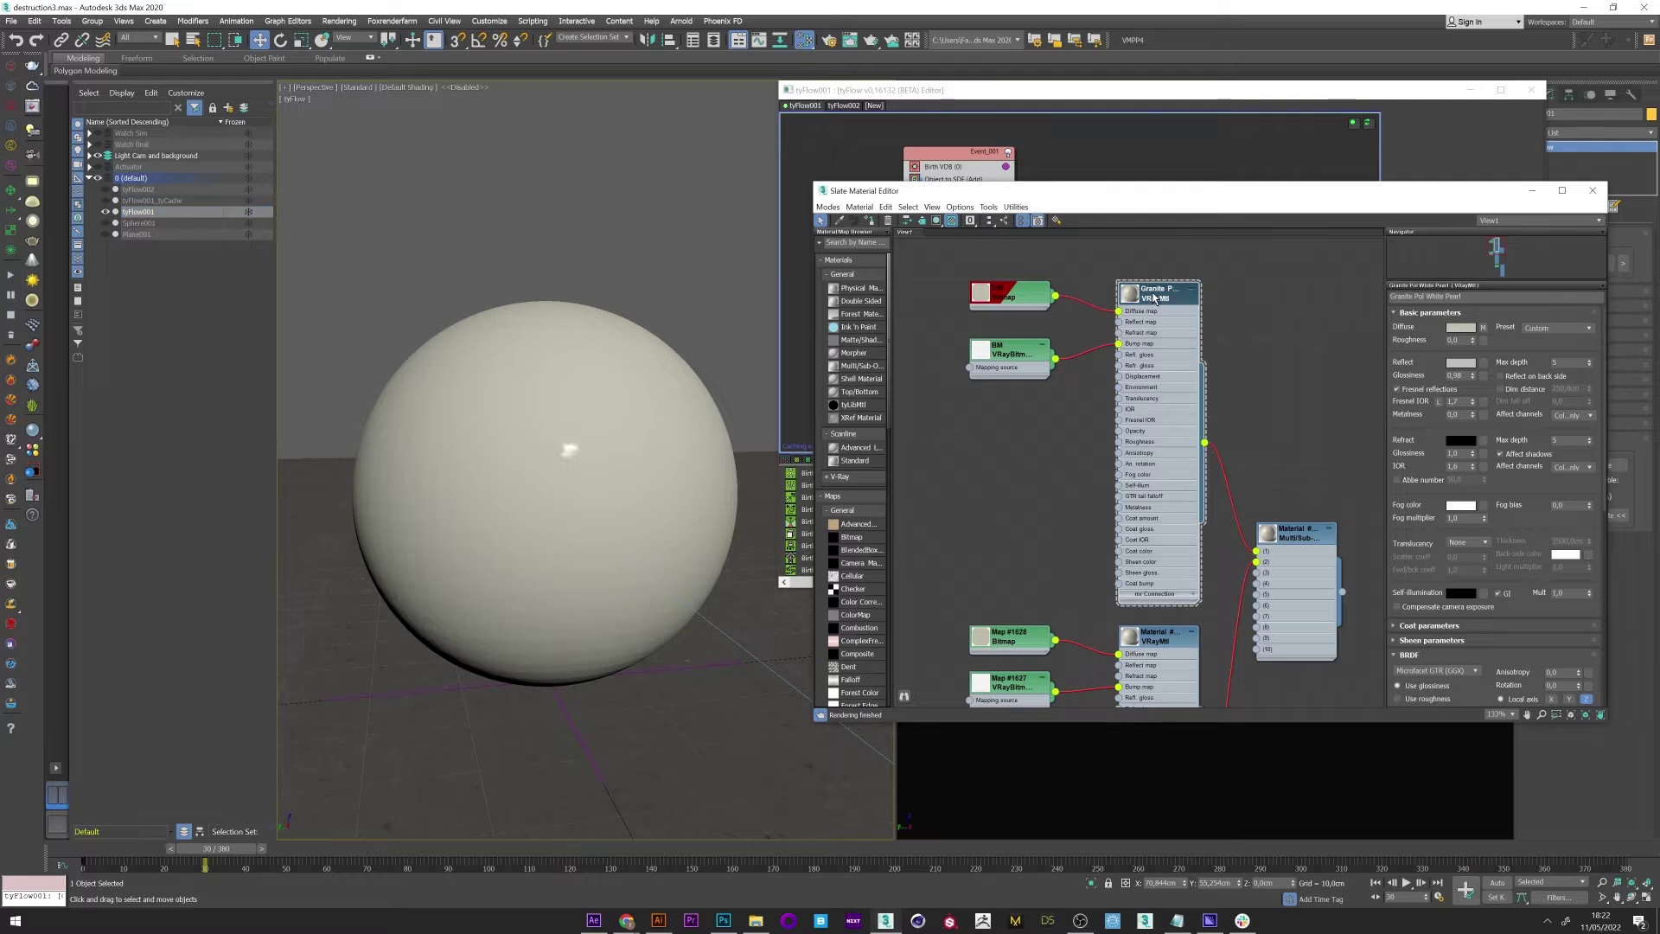
{"action": "left_click", "coordinate": [871, 222]}
{"action": "left_click_drag", "start_coordinate": [995, 190], "coordinate": [826, 542]}
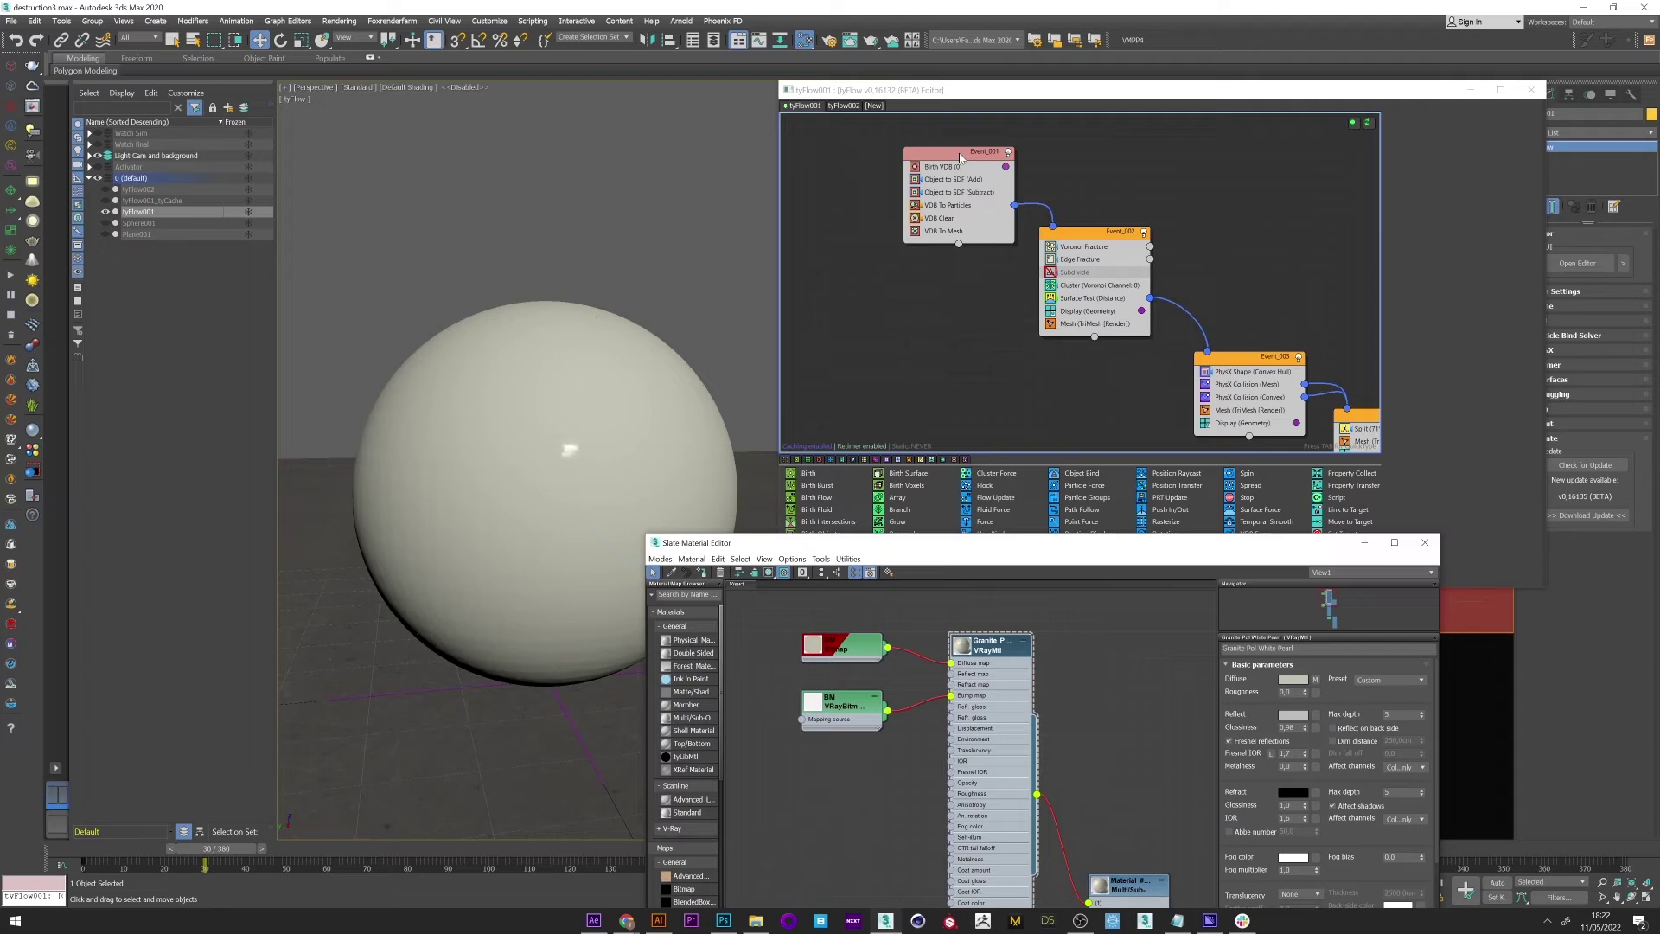
Step: Compare the texture on Sphere001 with the one on tyFlow001 by alternating their visibility, leaving tyFlow001 shown
{"action": "left_click", "coordinate": [105, 212]}
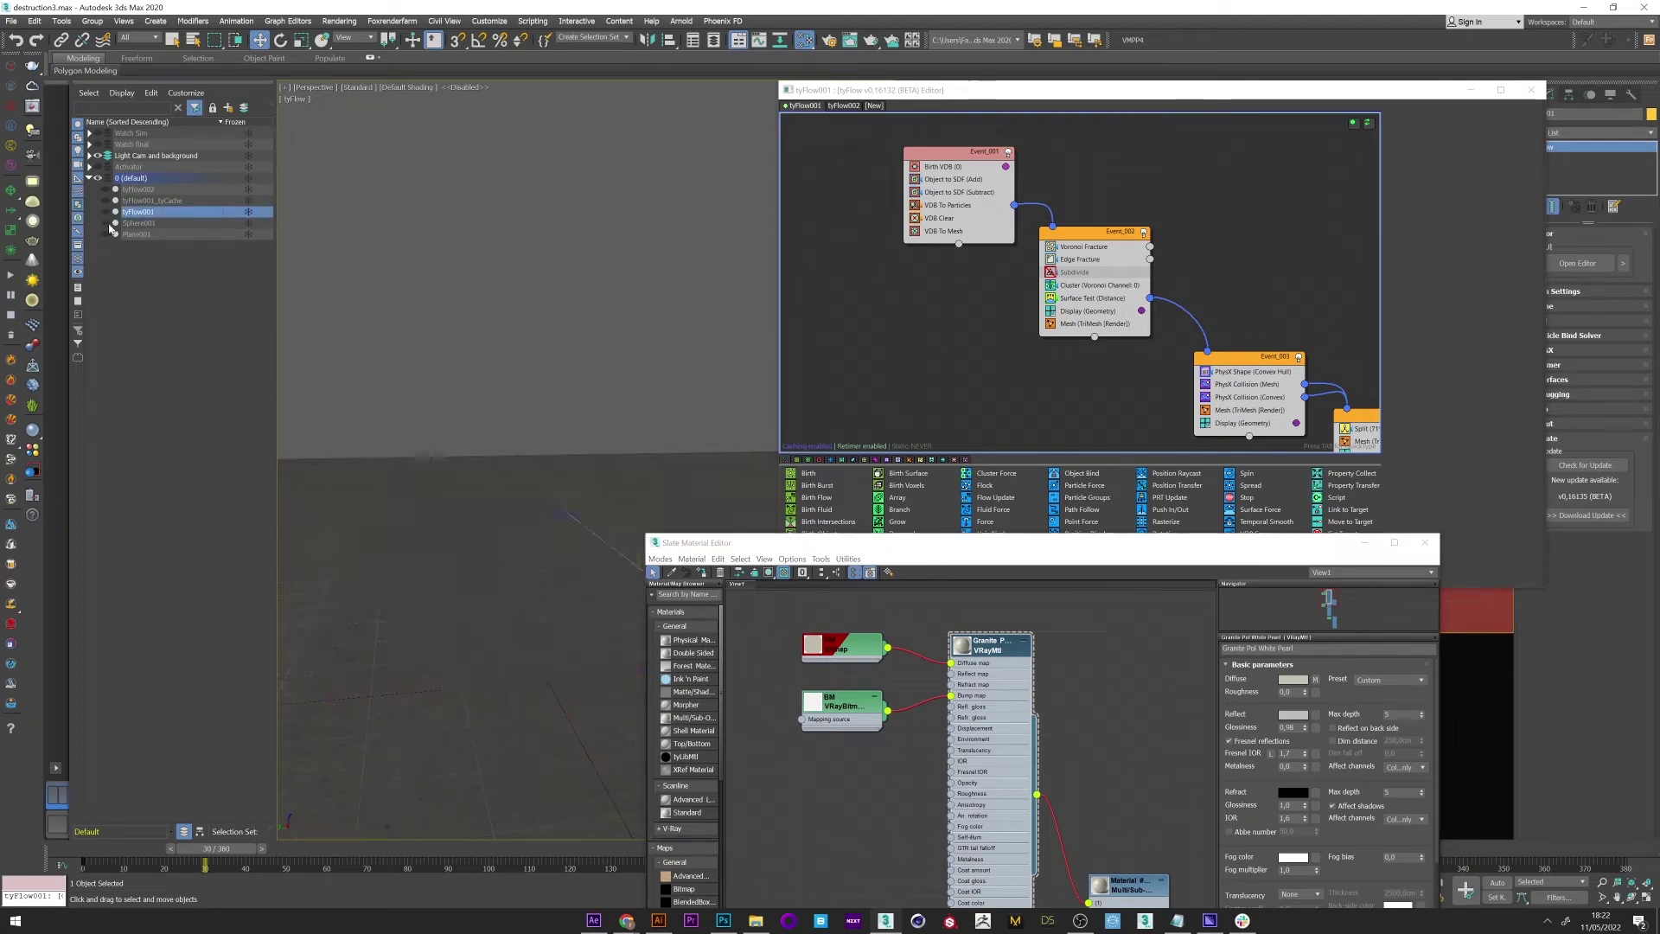
{"action": "left_click", "coordinate": [105, 223]}
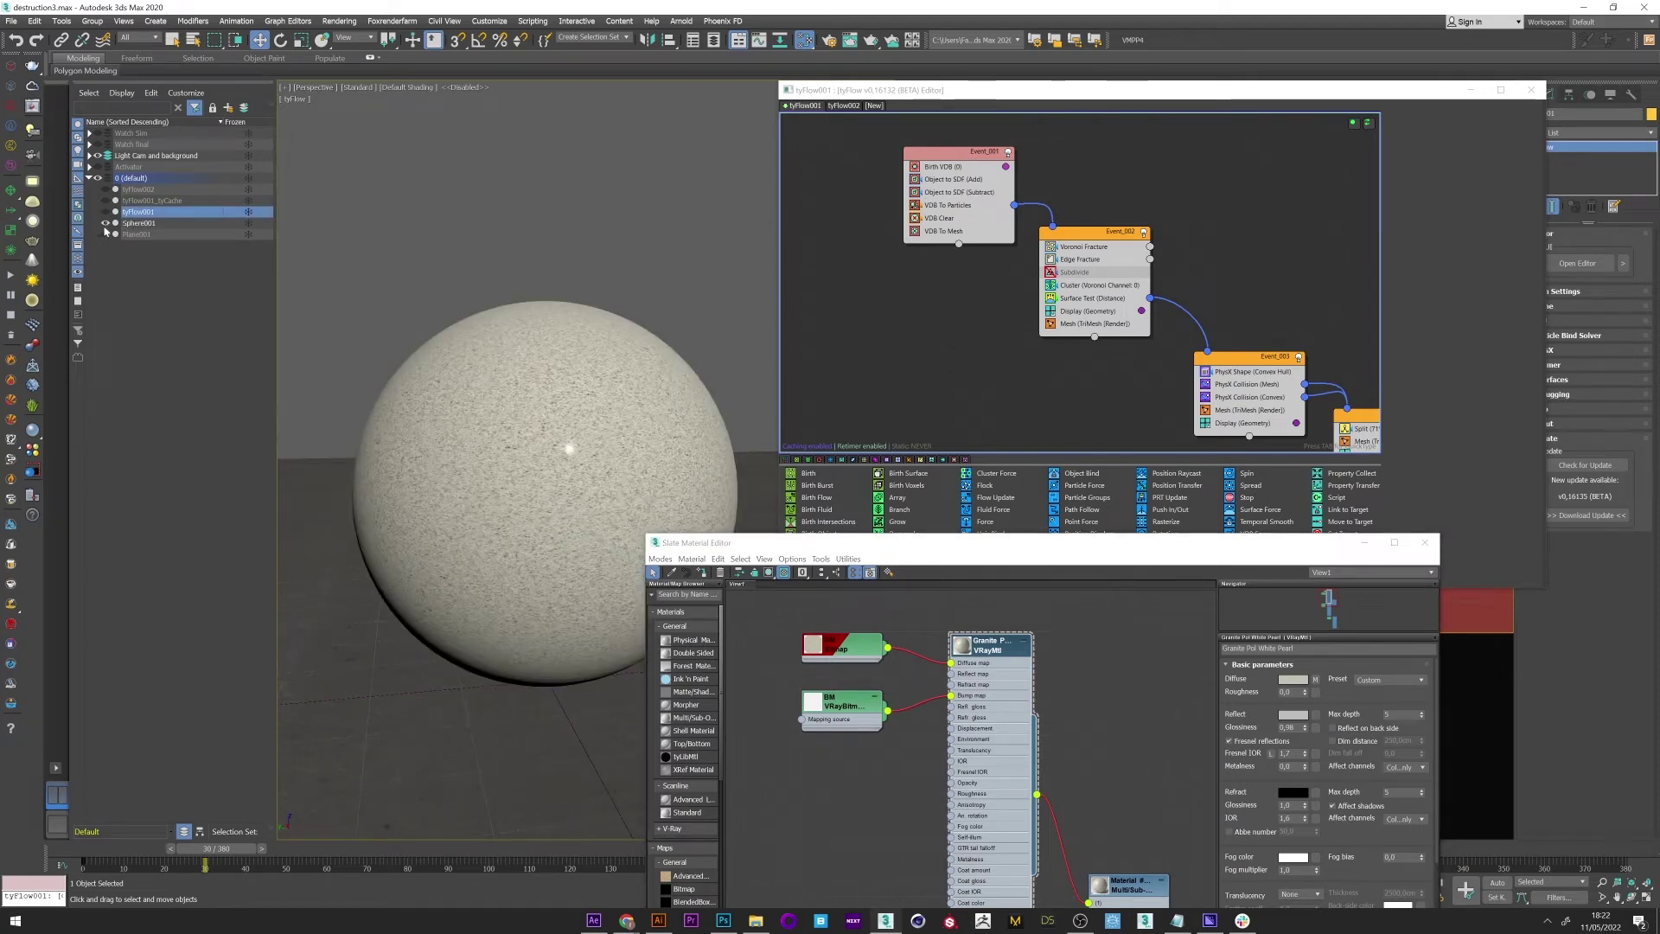
{"action": "left_click", "coordinate": [106, 223]}
{"action": "left_click", "coordinate": [105, 212]}
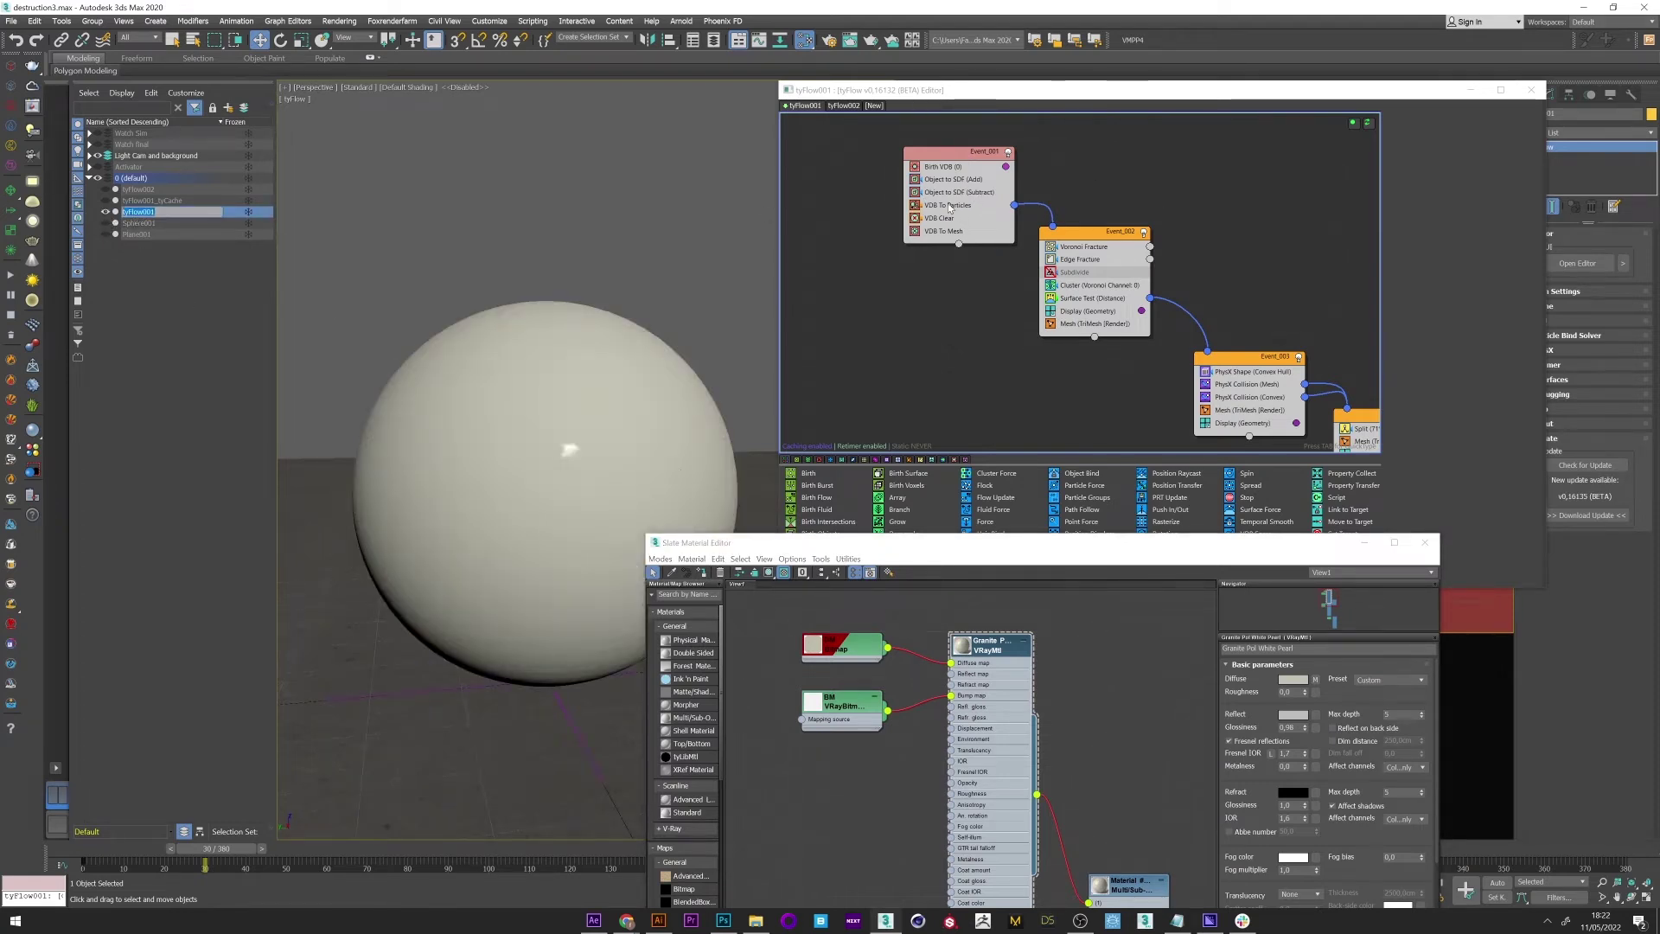
Step: Add a VDB Modify operator to Event_001 of tyFlow001, directly above VDB Clear
{"action": "left_click", "coordinate": [938, 218]}
{"action": "key", "text": "Tab"}
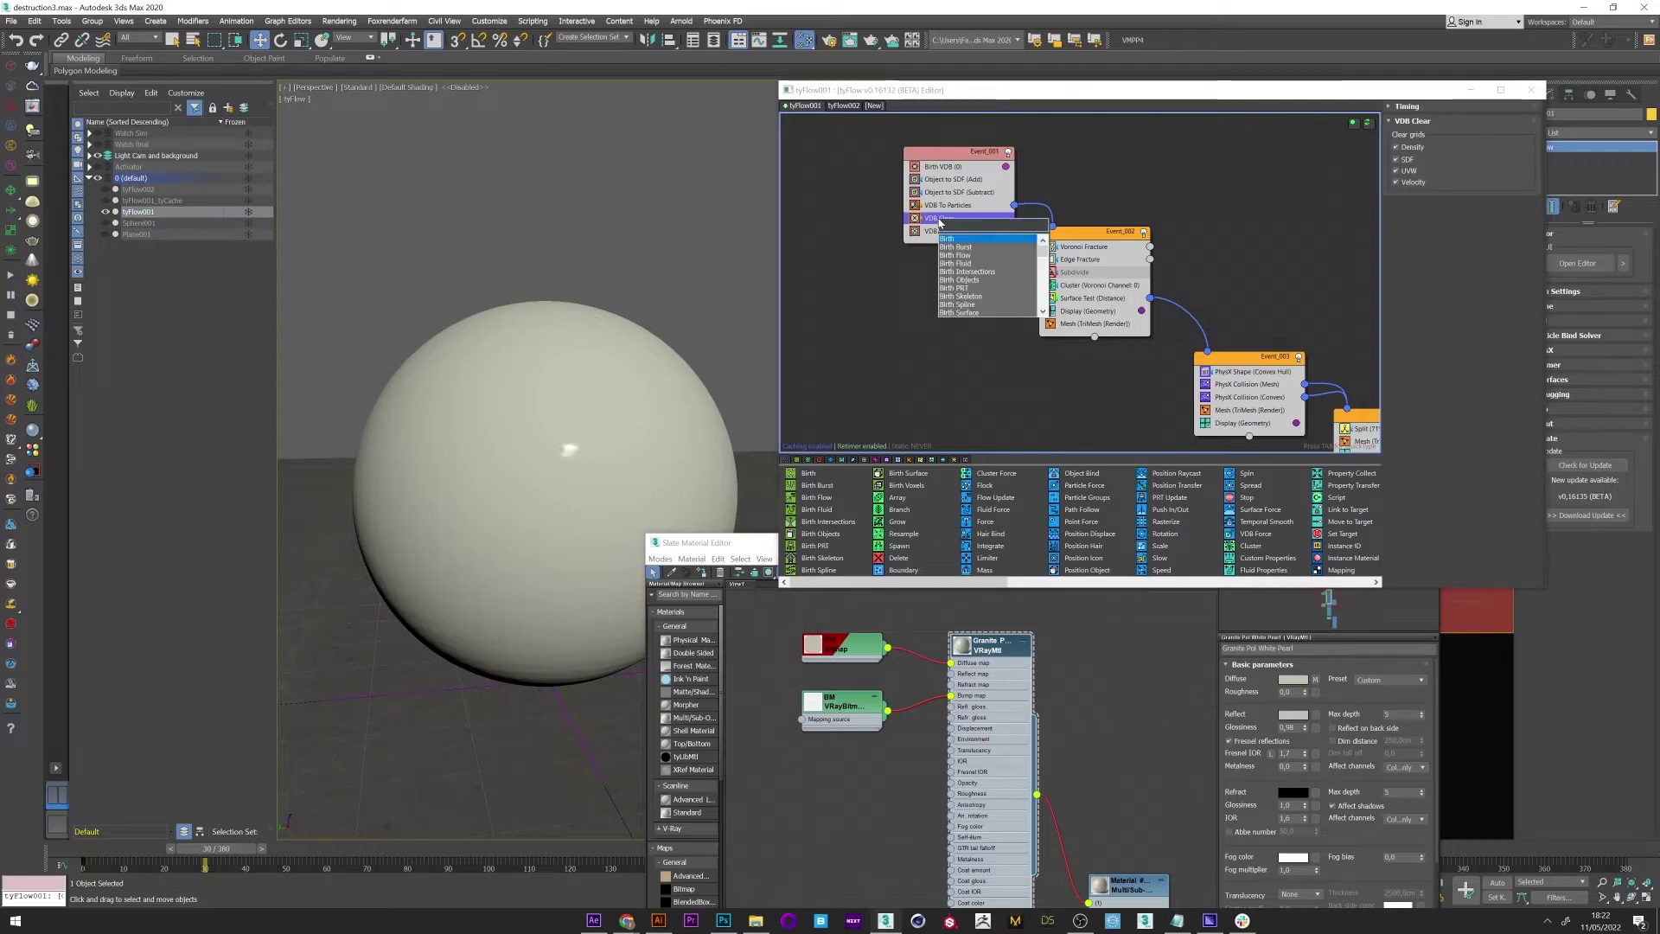
{"action": "type", "text": "vdb"}
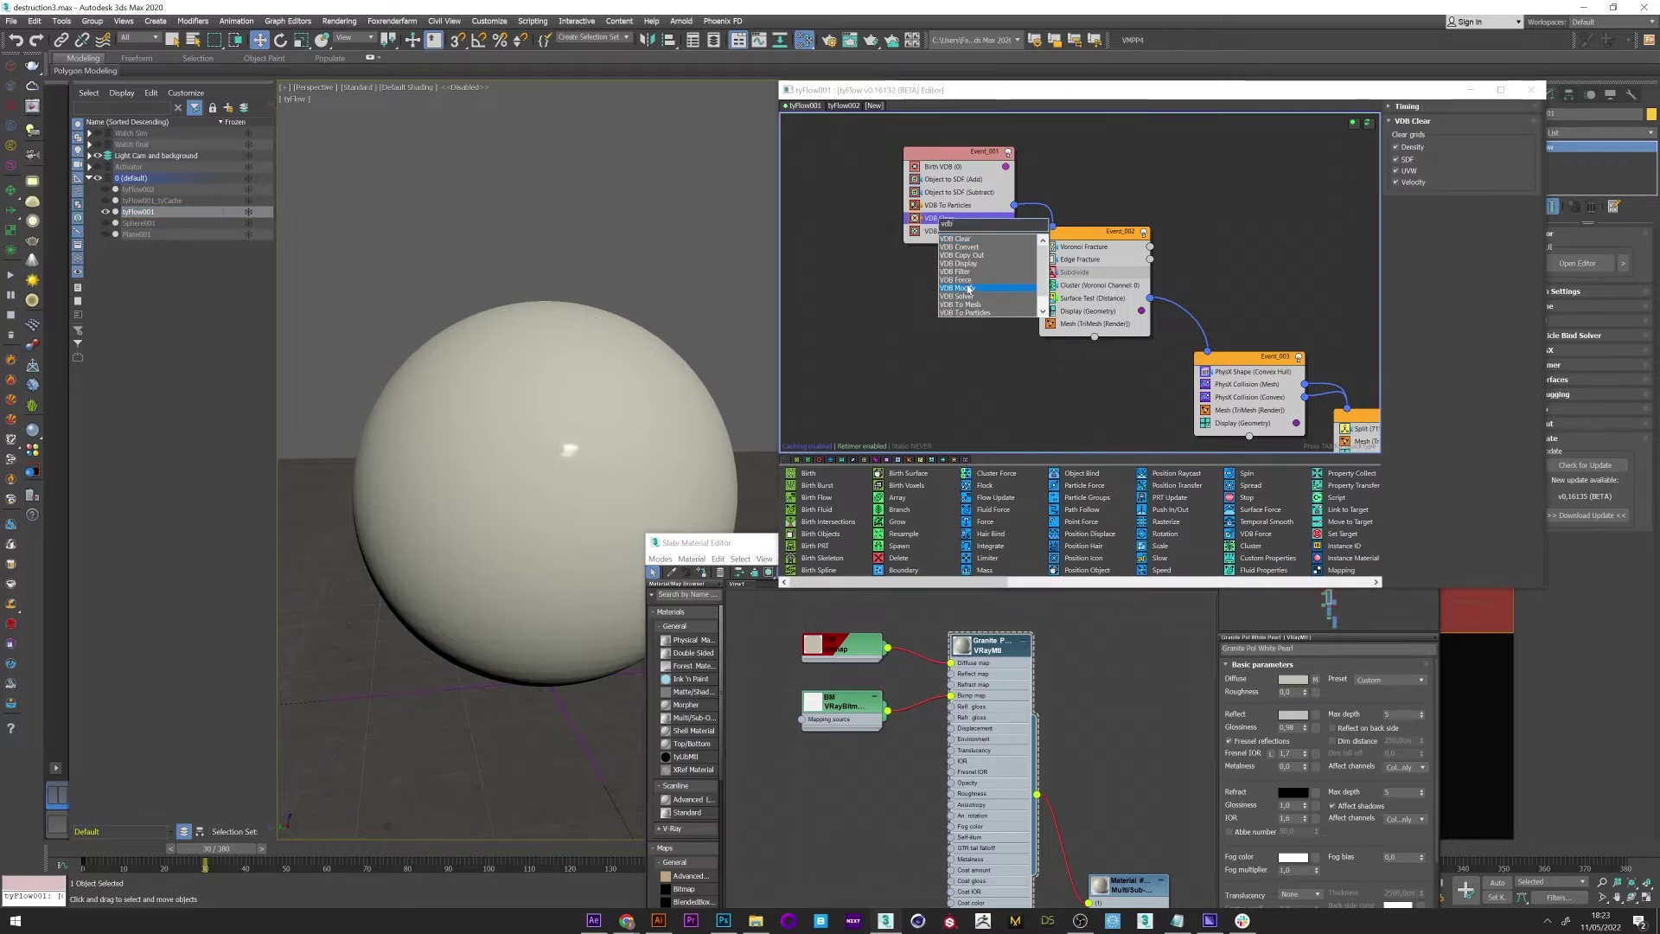
{"action": "left_click", "coordinate": [967, 289]}
Step: Return the timeline to frame 0 and set the VDB Modify operator's grid to UVW
{"action": "left_click_drag", "start_coordinate": [216, 848], "coordinate": [83, 848]}
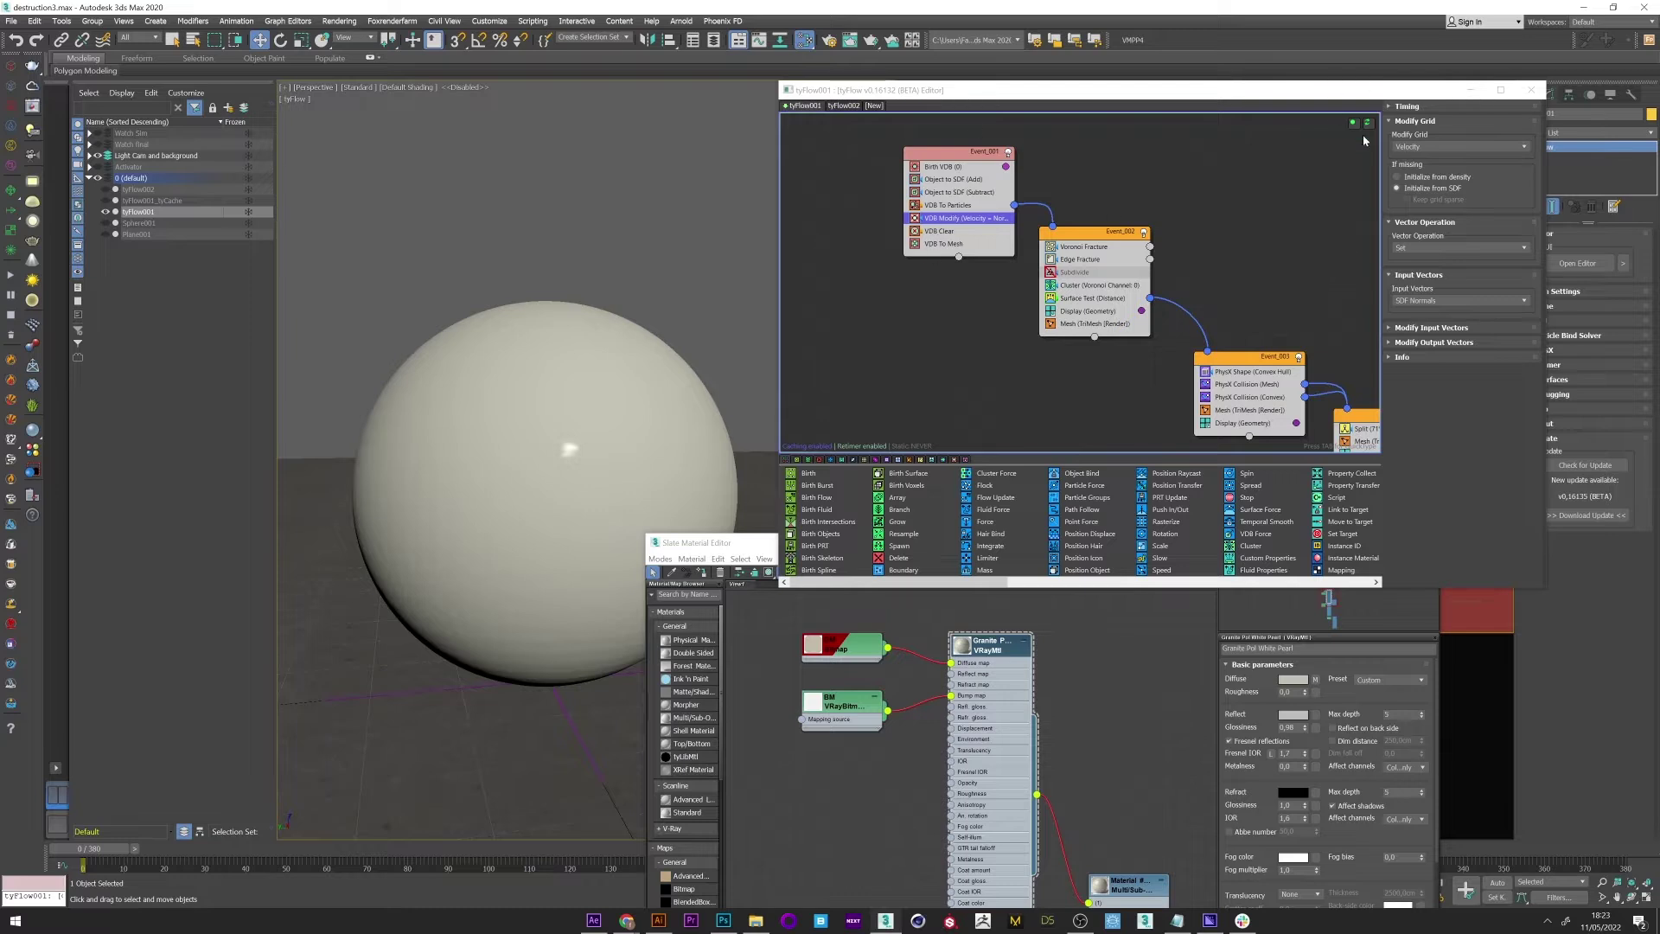
{"action": "left_click", "coordinate": [1460, 147]}
{"action": "left_click", "coordinate": [1398, 169]}
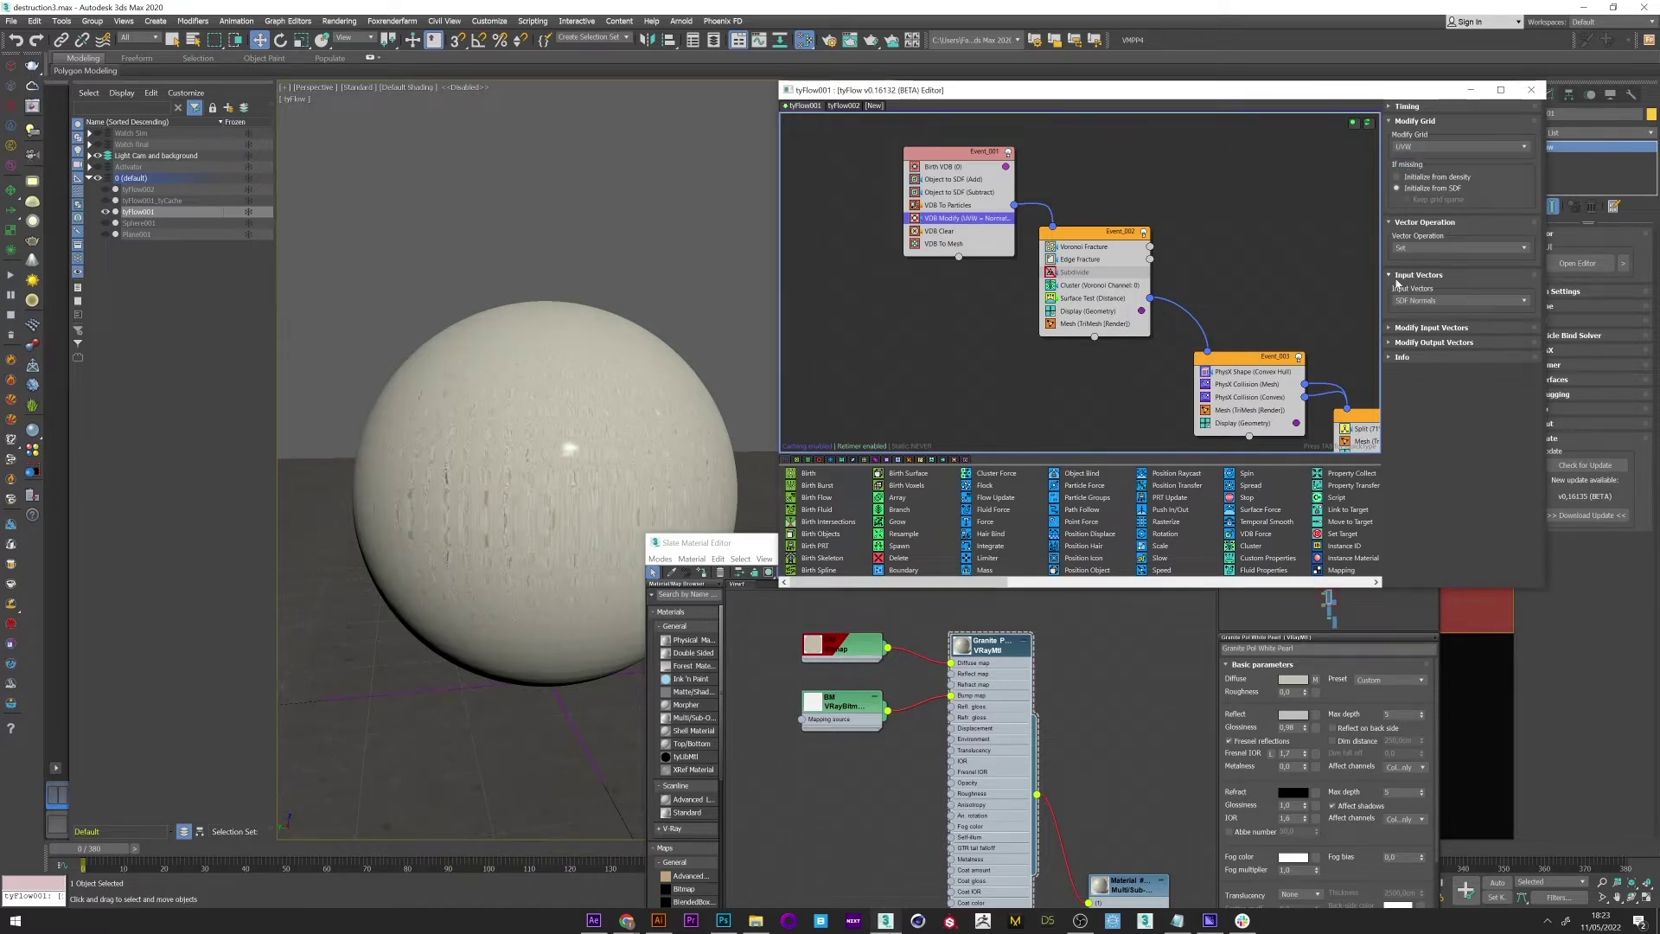
Step: Set VDB Modify's input vectors to Surface UVW and add Sphere001 as its source object
{"action": "left_click", "coordinate": [1416, 301]}
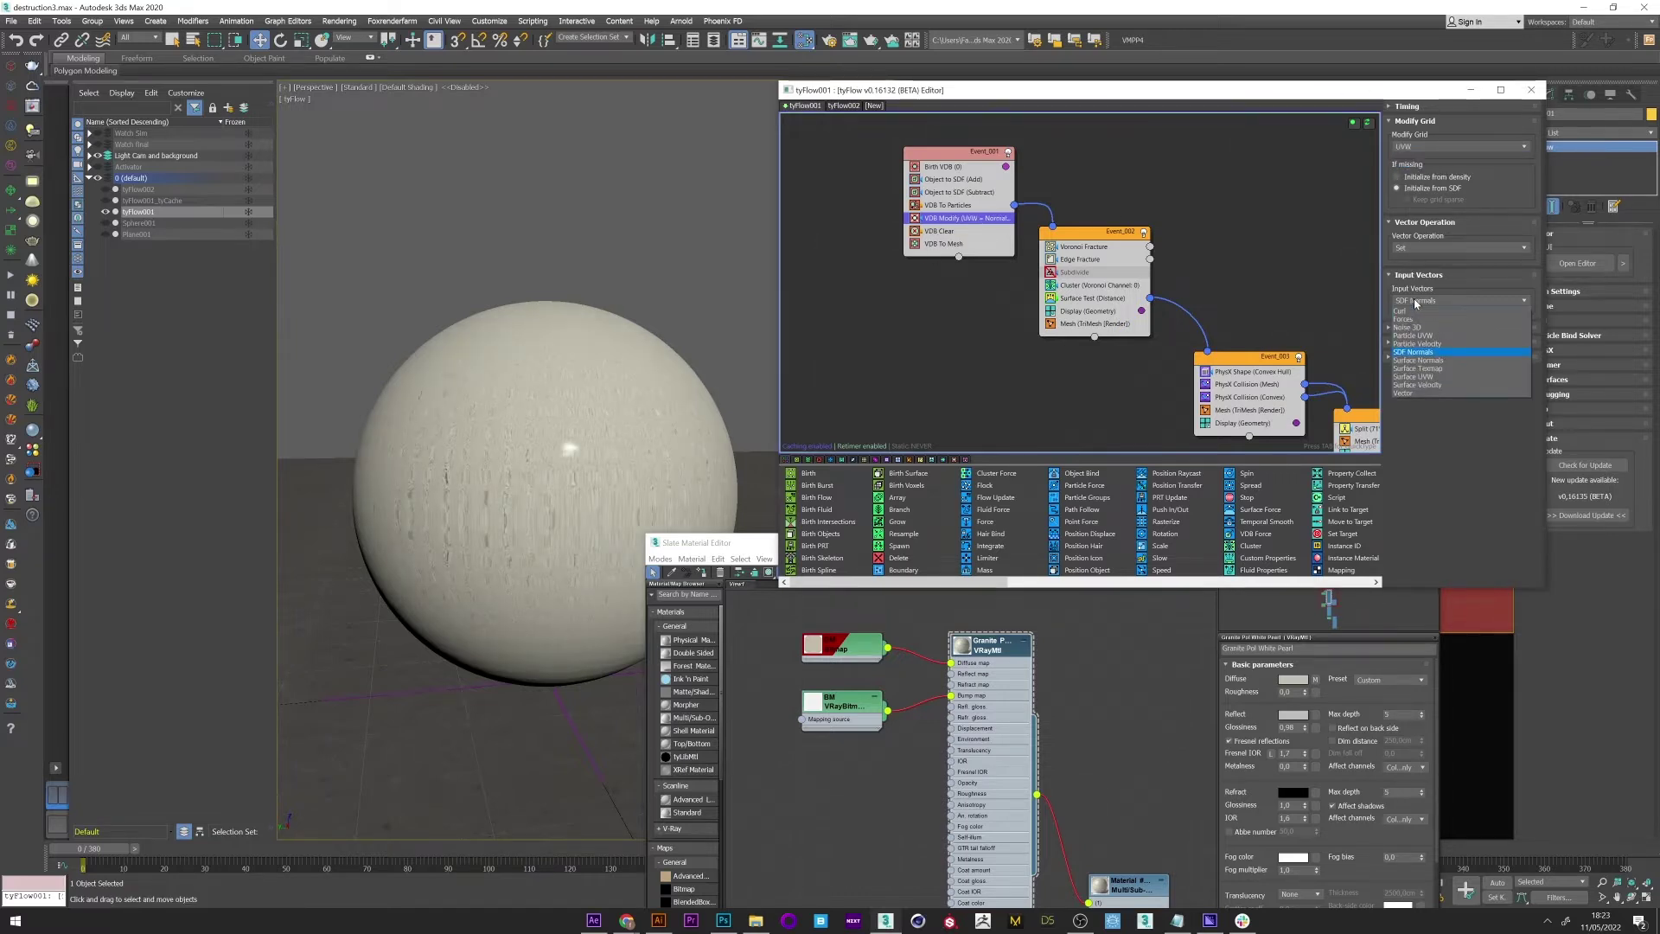
{"action": "left_click", "coordinate": [1412, 378]}
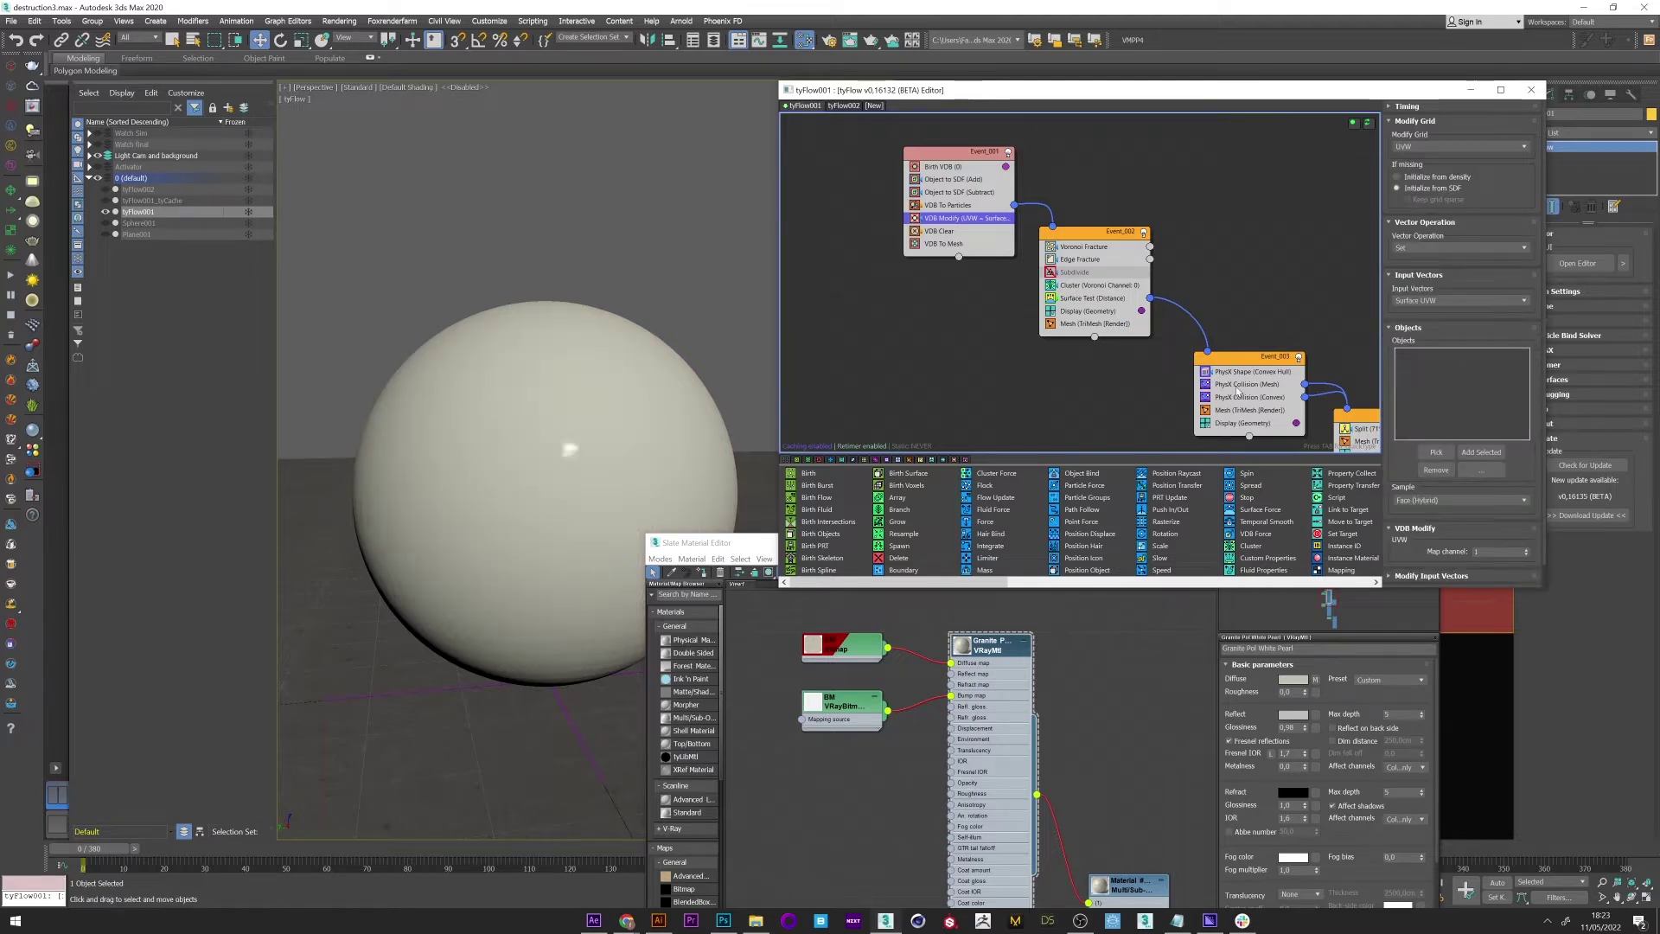
{"action": "left_click", "coordinate": [1436, 452]}
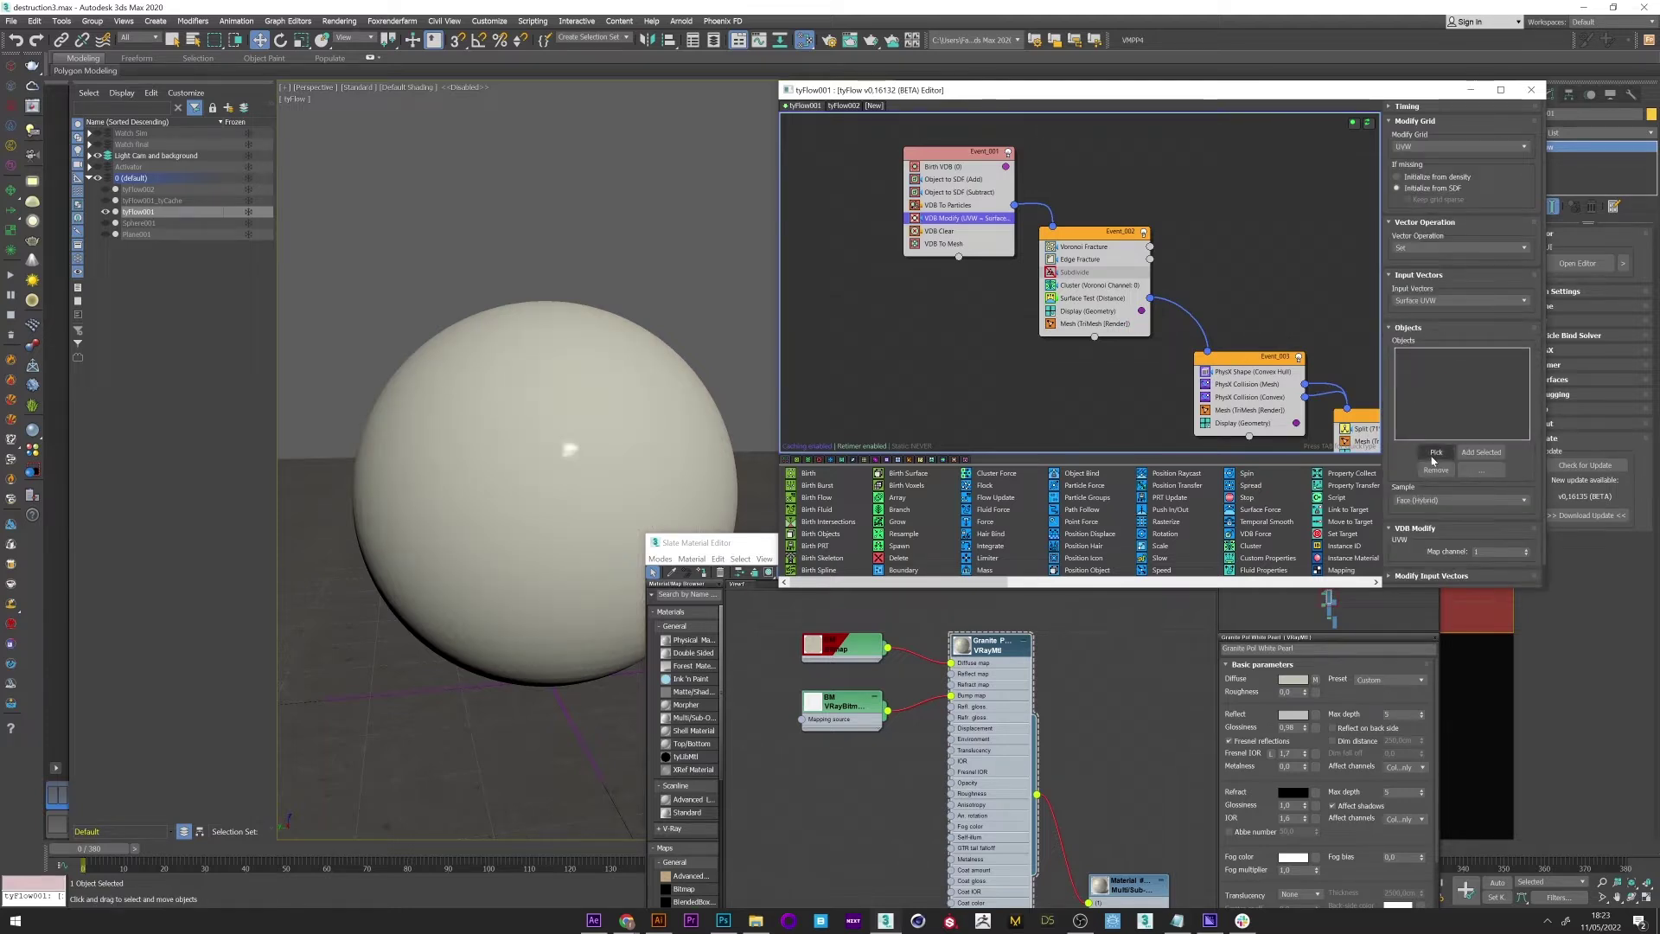
{"action": "left_click", "coordinate": [139, 226]}
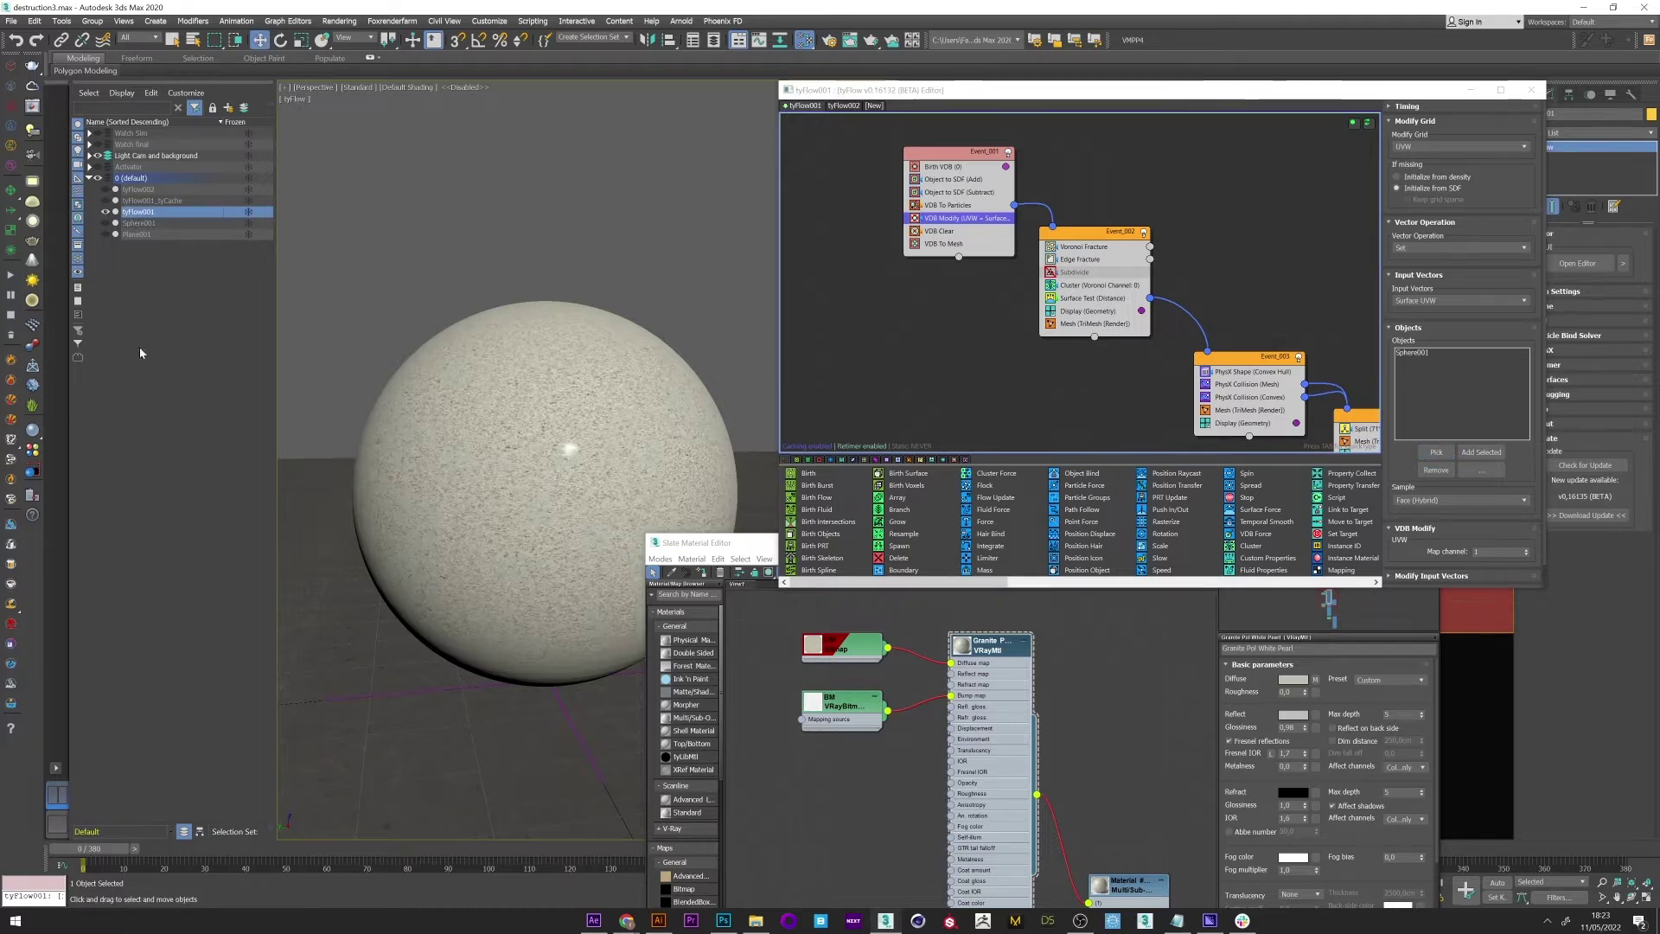
Step: Check the transferred texture by toggling the visibility of Sphere001 and tyFlow001, and view the fracture at frame 111
{"action": "left_click", "coordinate": [106, 223]}
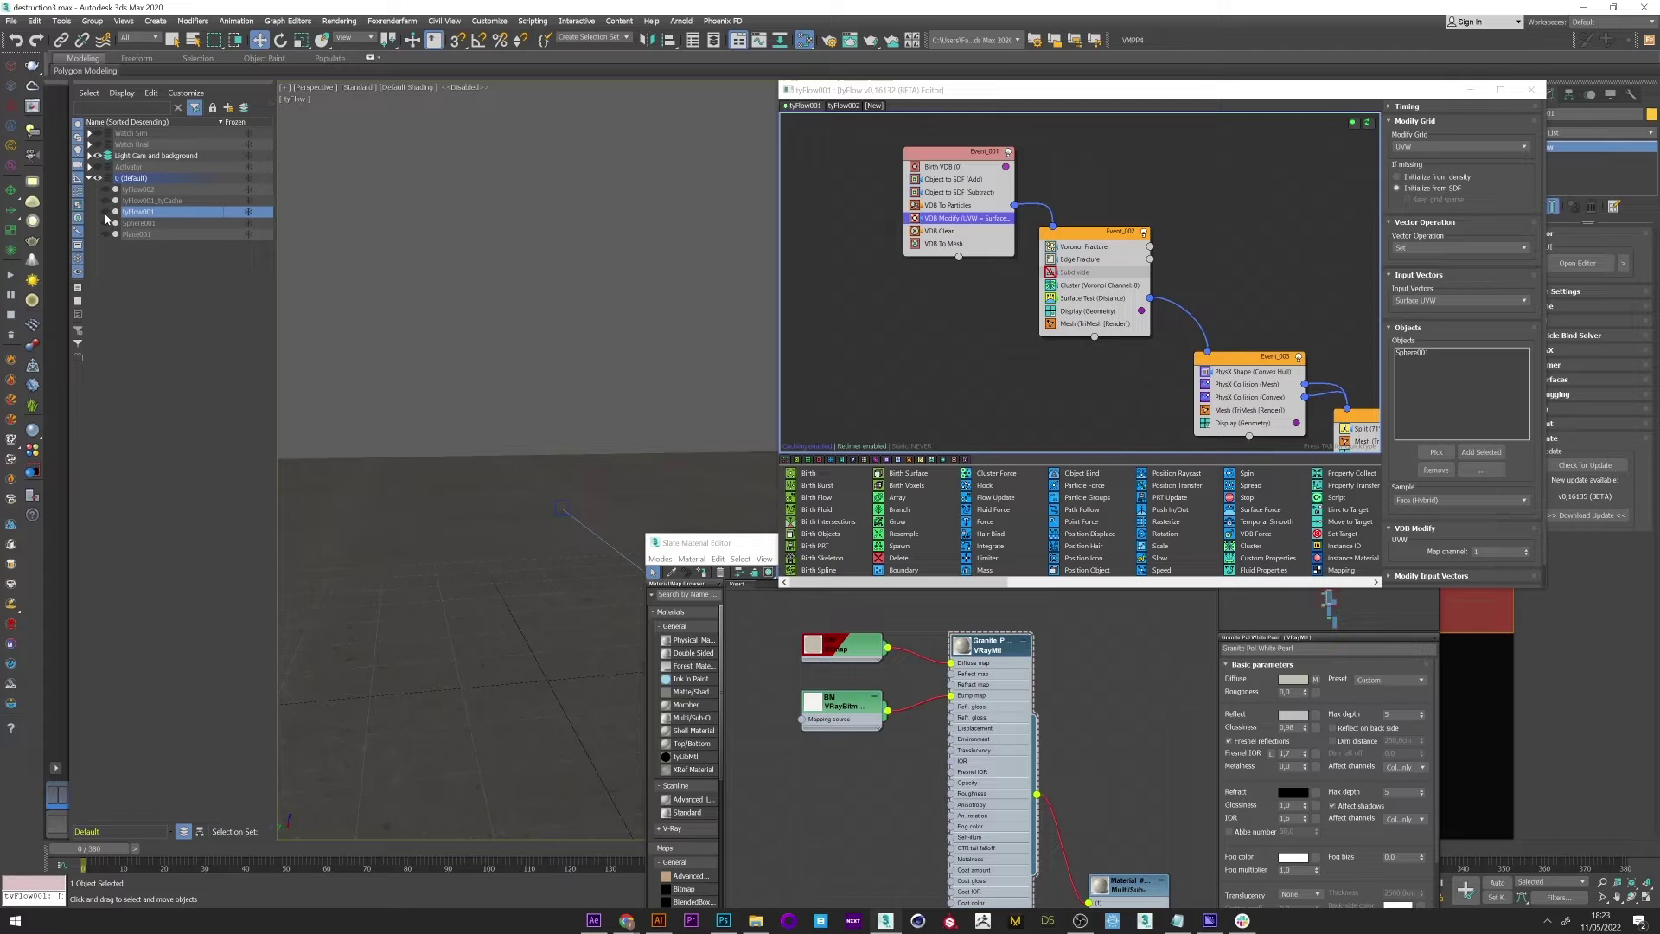
{"action": "left_click", "coordinate": [105, 212]}
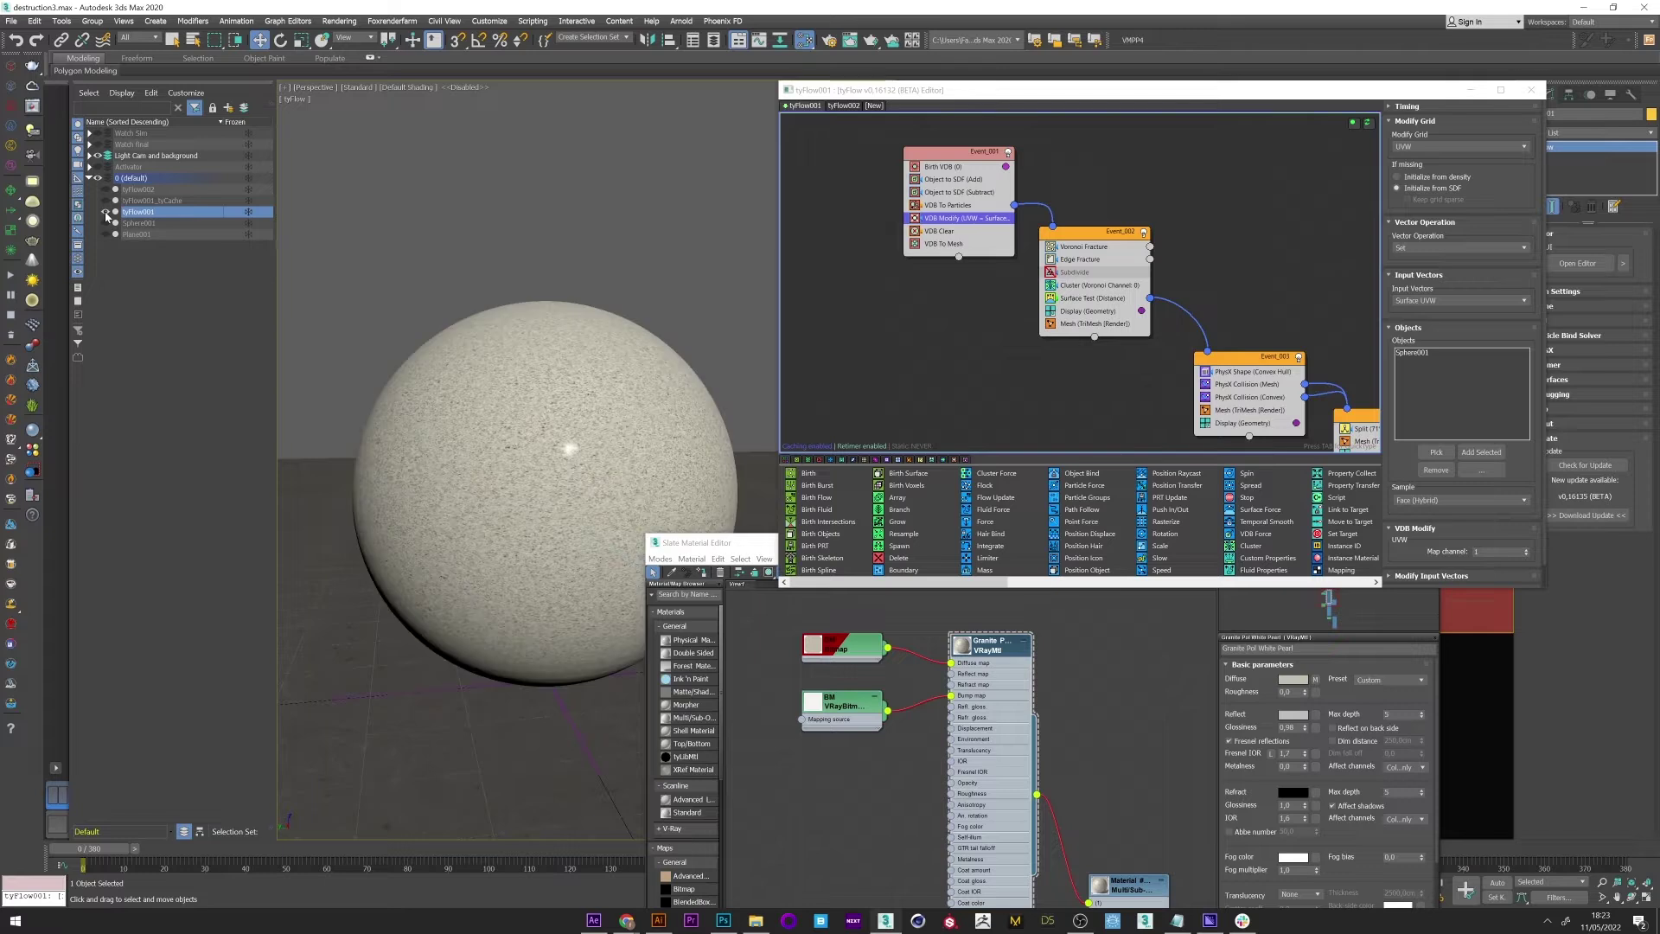
{"action": "left_click", "coordinate": [547, 849]}
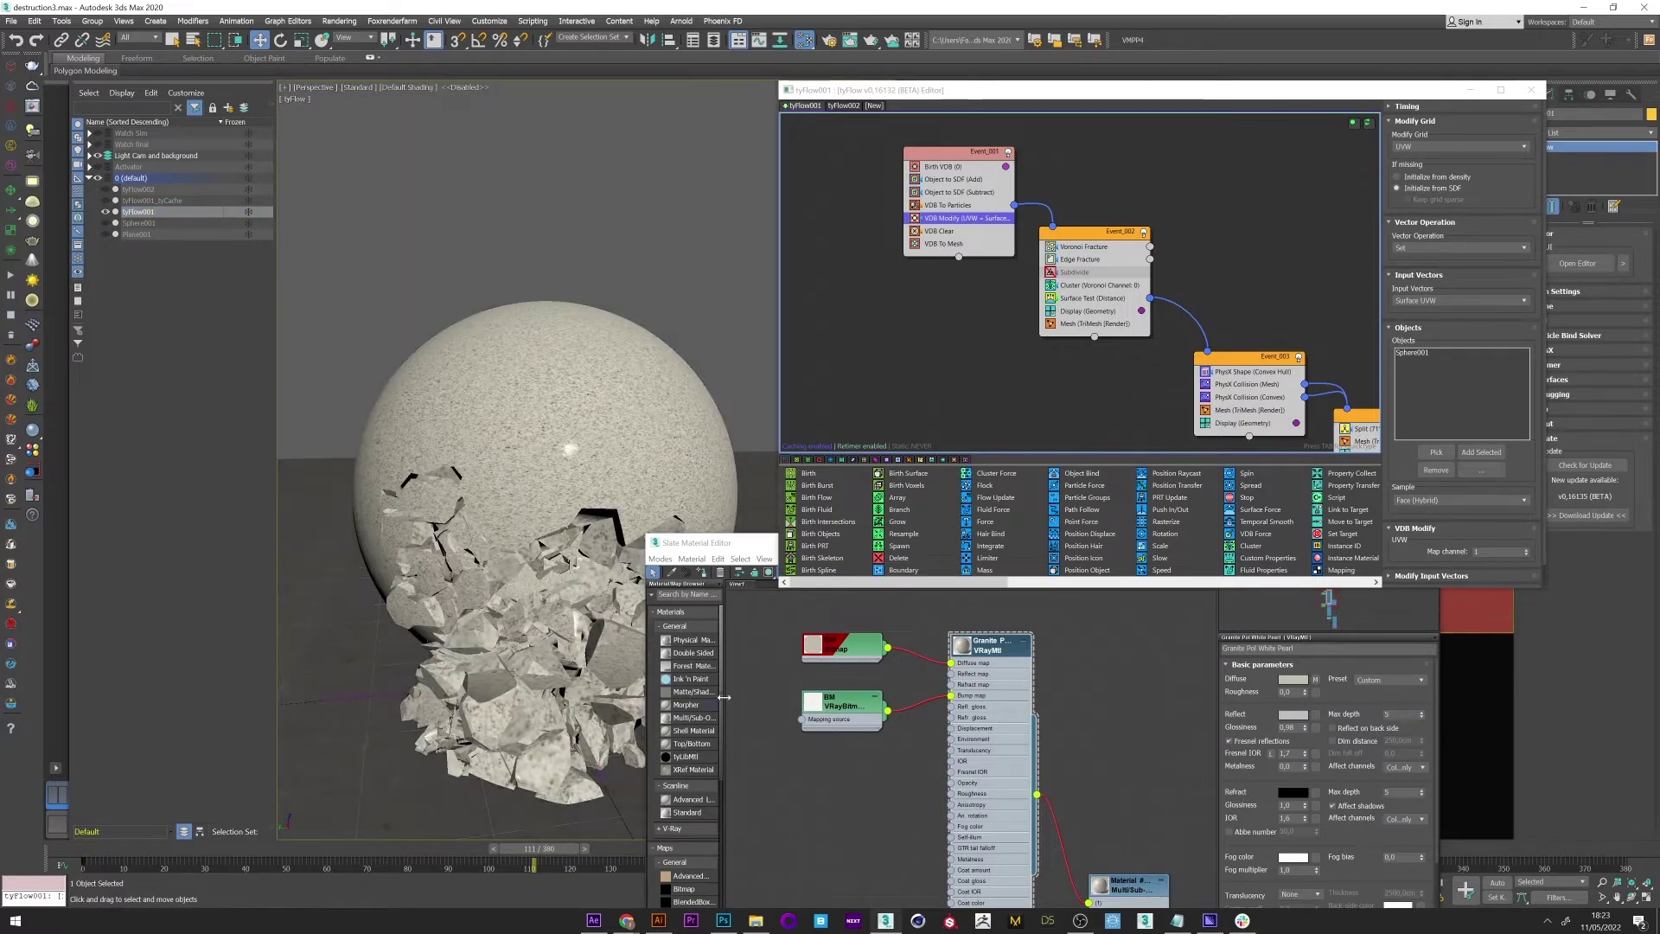
Step: Enlarge the preview of the Multi/Sub-Object material node and move the material editor clear of the tyFlow editor
{"action": "left_click_drag", "start_coordinate": [720, 546], "coordinate": [880, 451]}
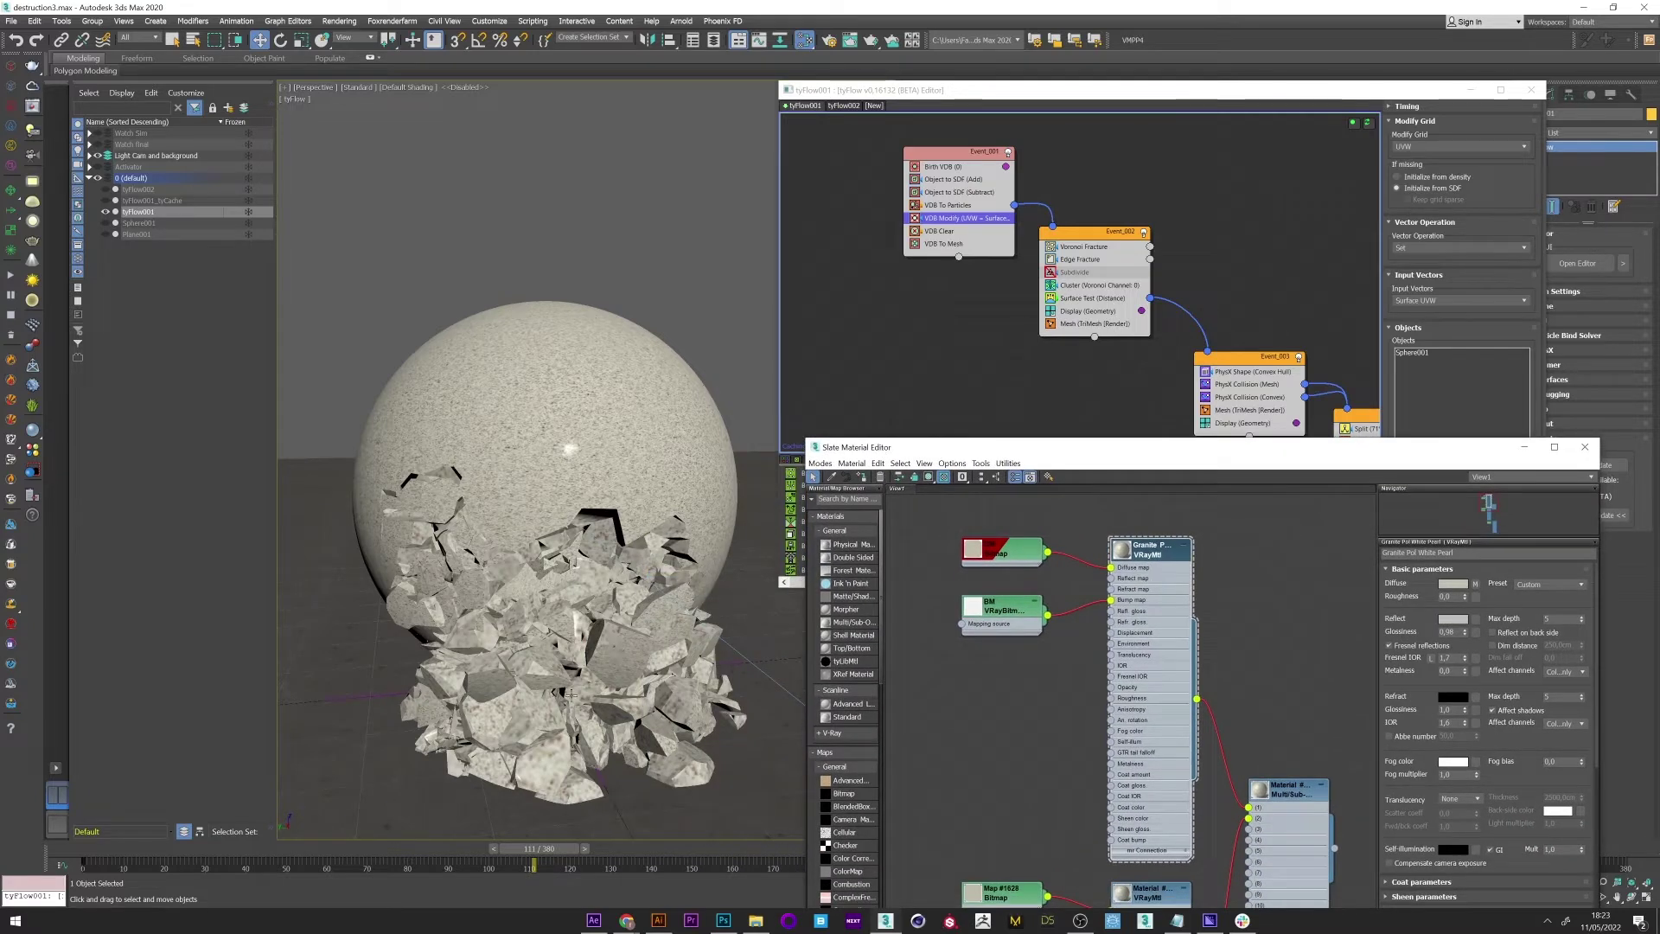
{"action": "left_click_drag", "start_coordinate": [1099, 448], "coordinate": [919, 482]}
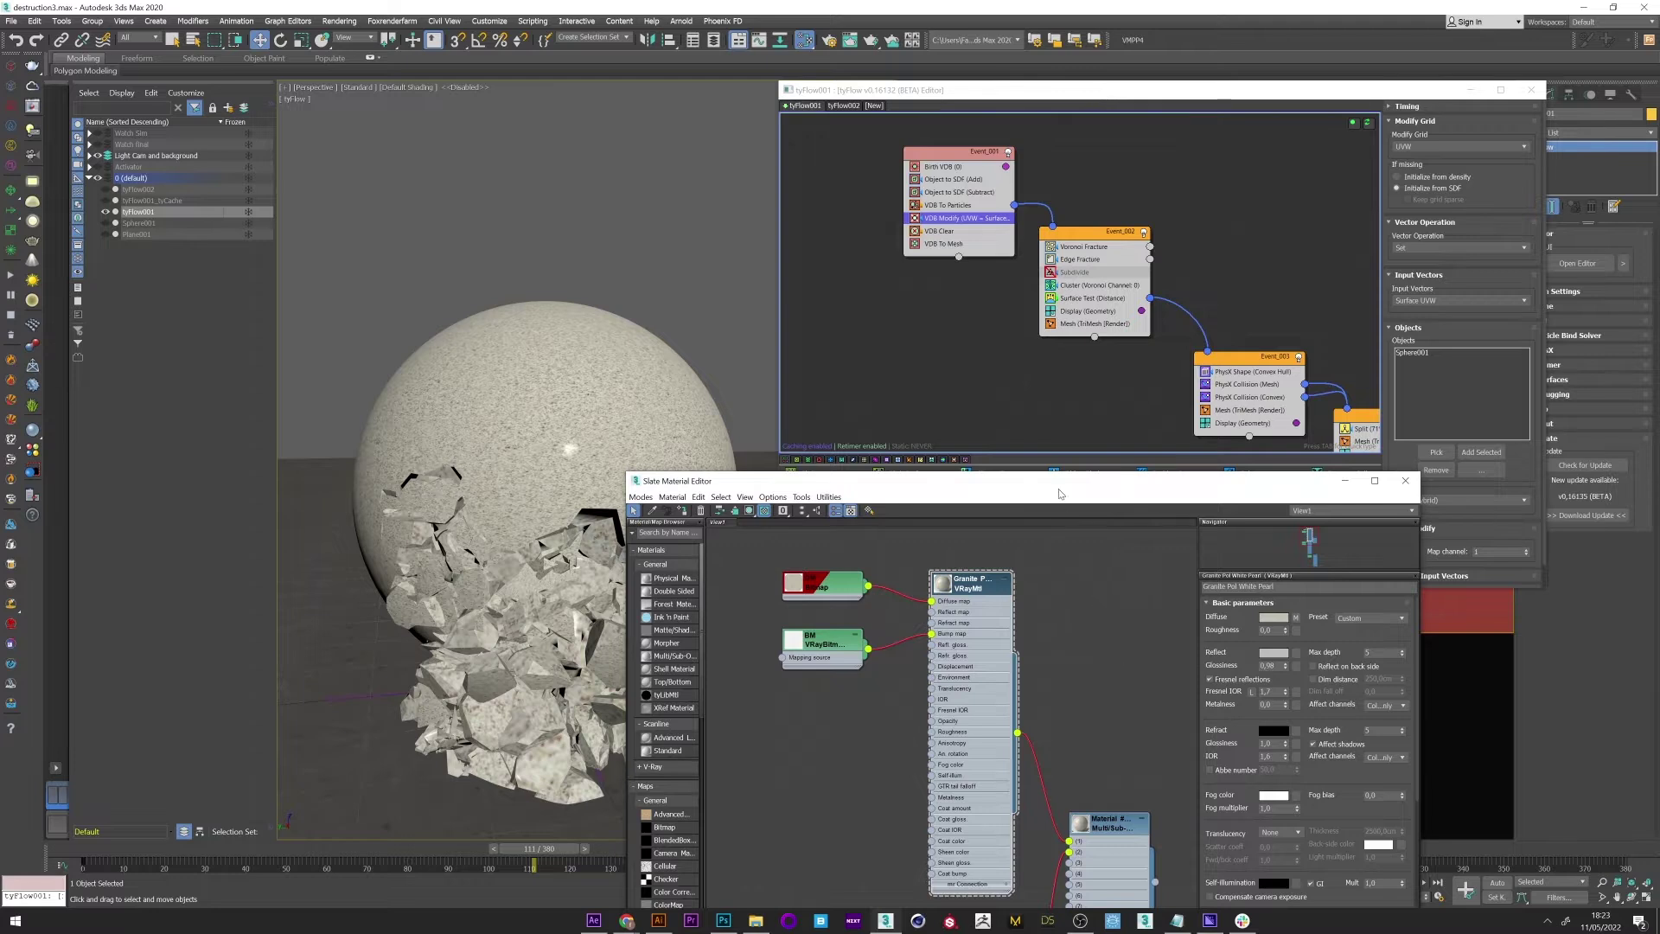
{"action": "left_click_drag", "start_coordinate": [1060, 493], "coordinate": [961, 265]}
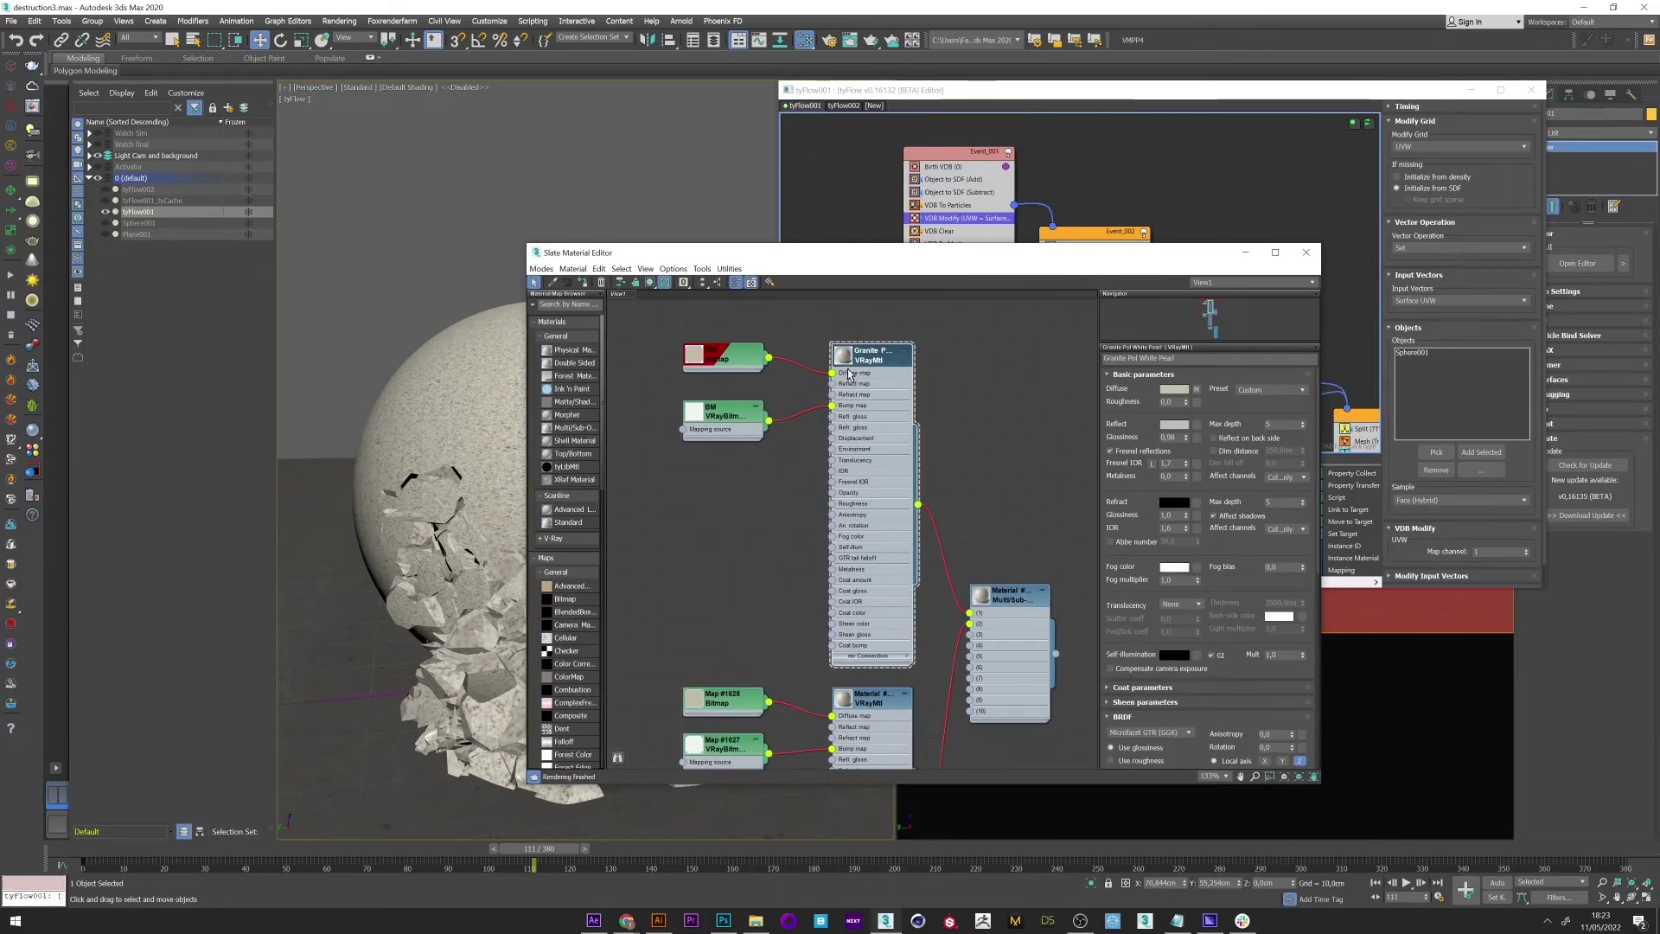
{"action": "double_click", "coordinate": [980, 595]}
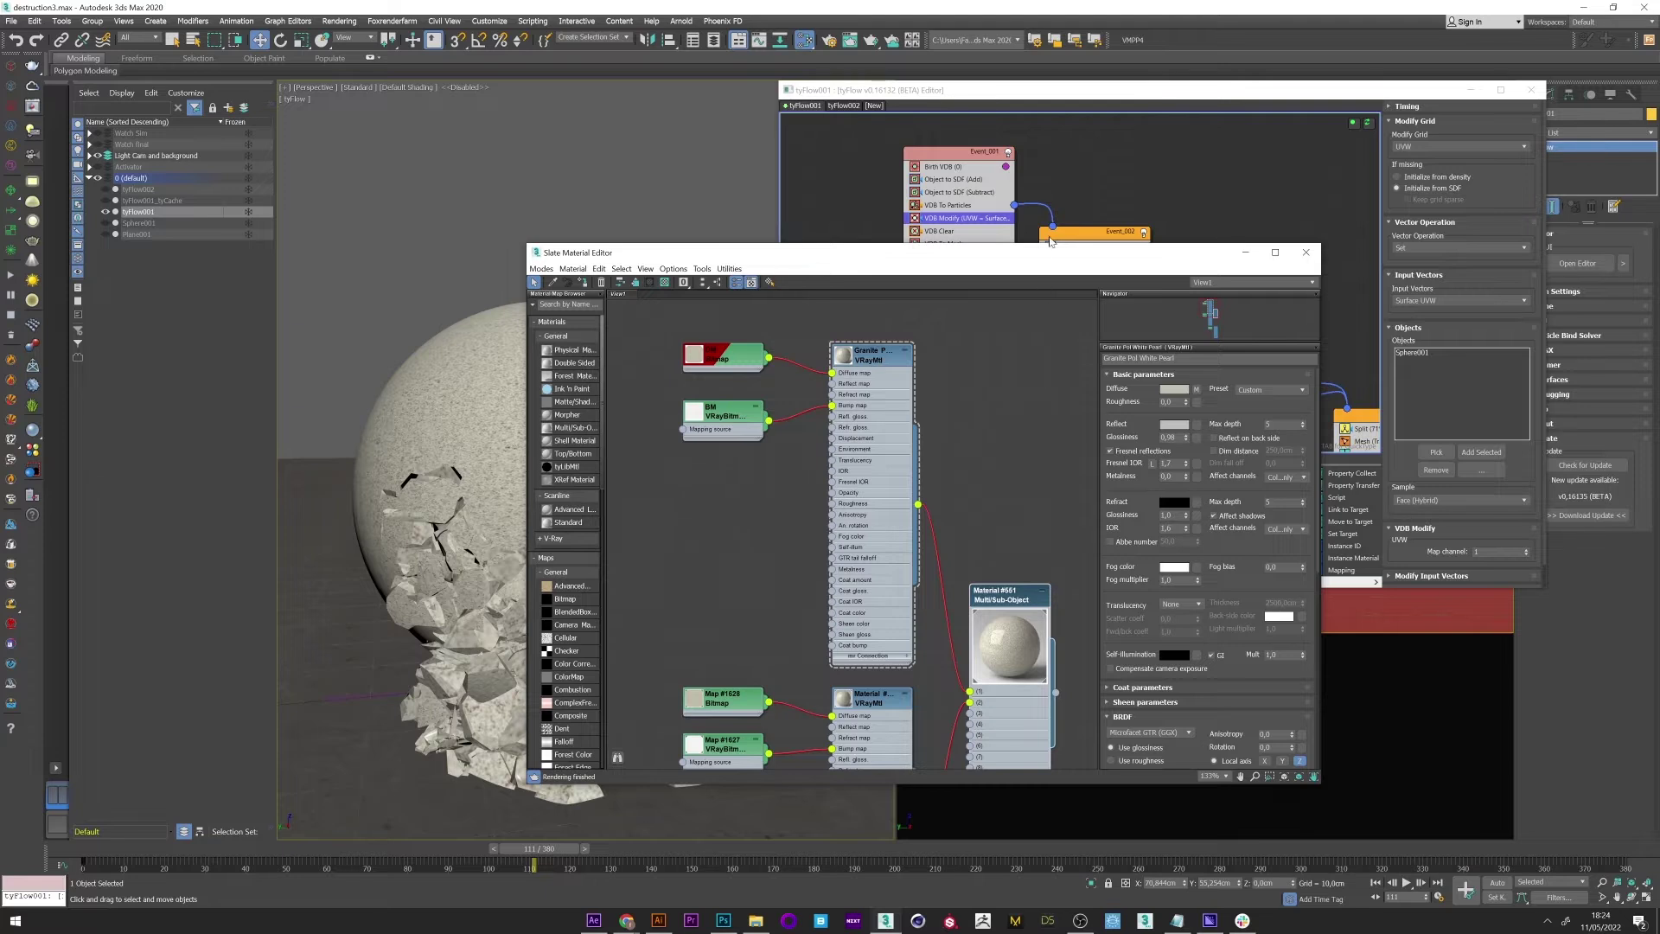
{"action": "left_click_drag", "start_coordinate": [1037, 258], "coordinate": [644, 332]}
Step: Examine the cap material ID and UV settings of the Voronoi Fracture operator in Event_002
{"action": "left_click", "coordinate": [1111, 95]}
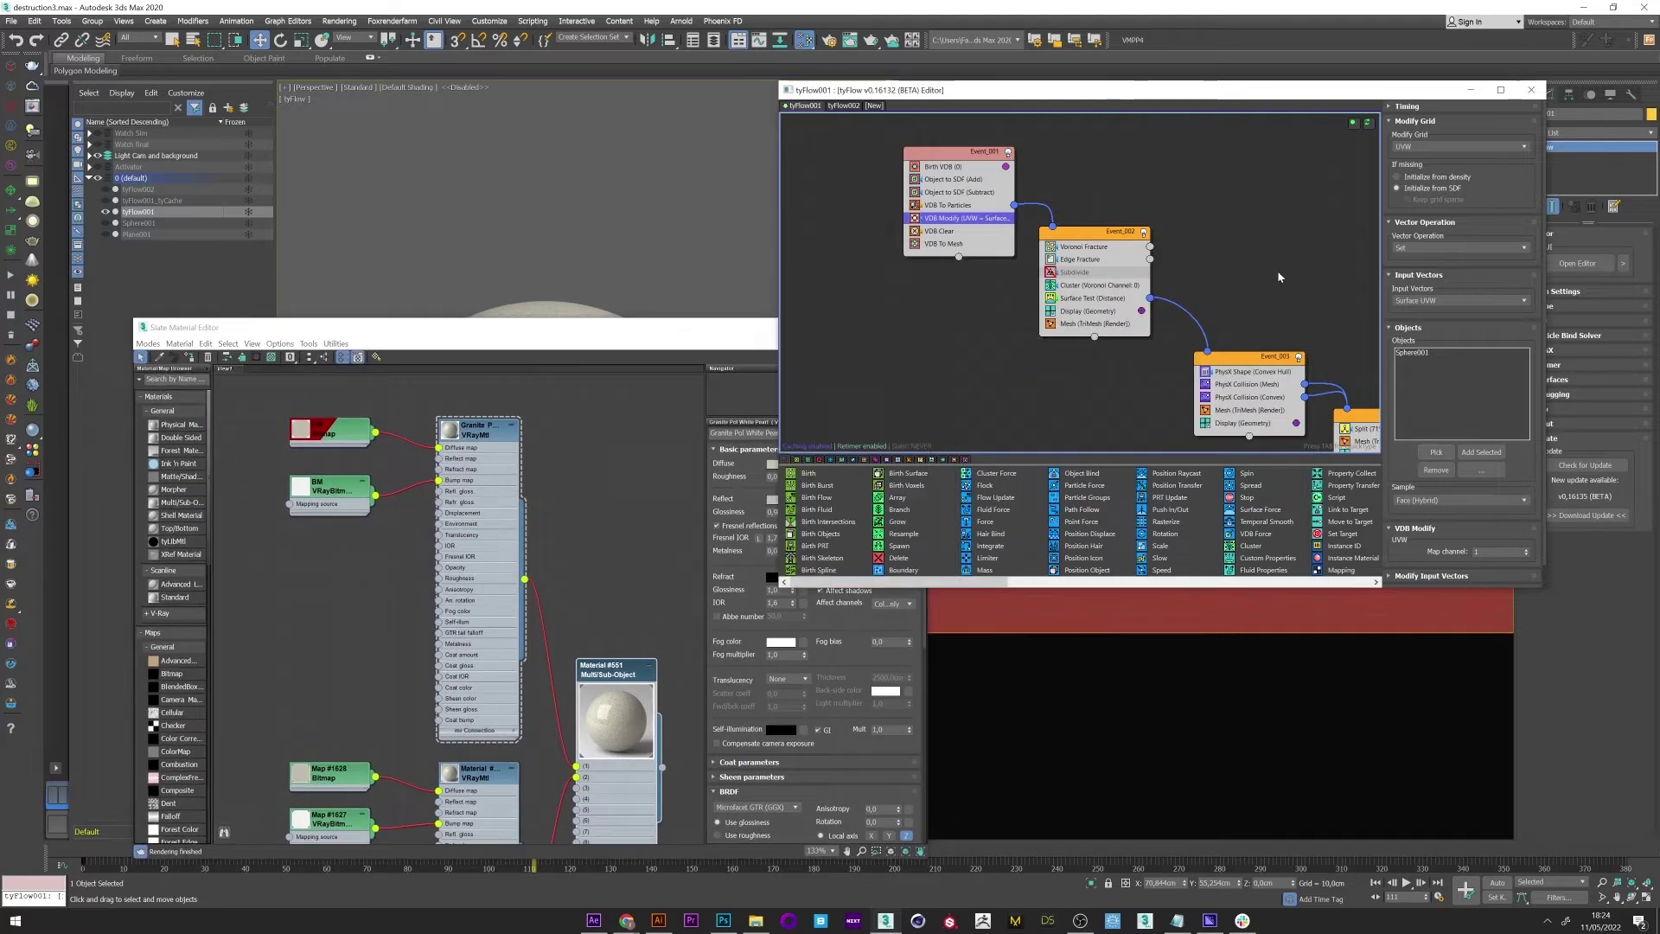
{"action": "middle_click_drag", "start_coordinate": [1279, 275], "coordinate": [1128, 222]}
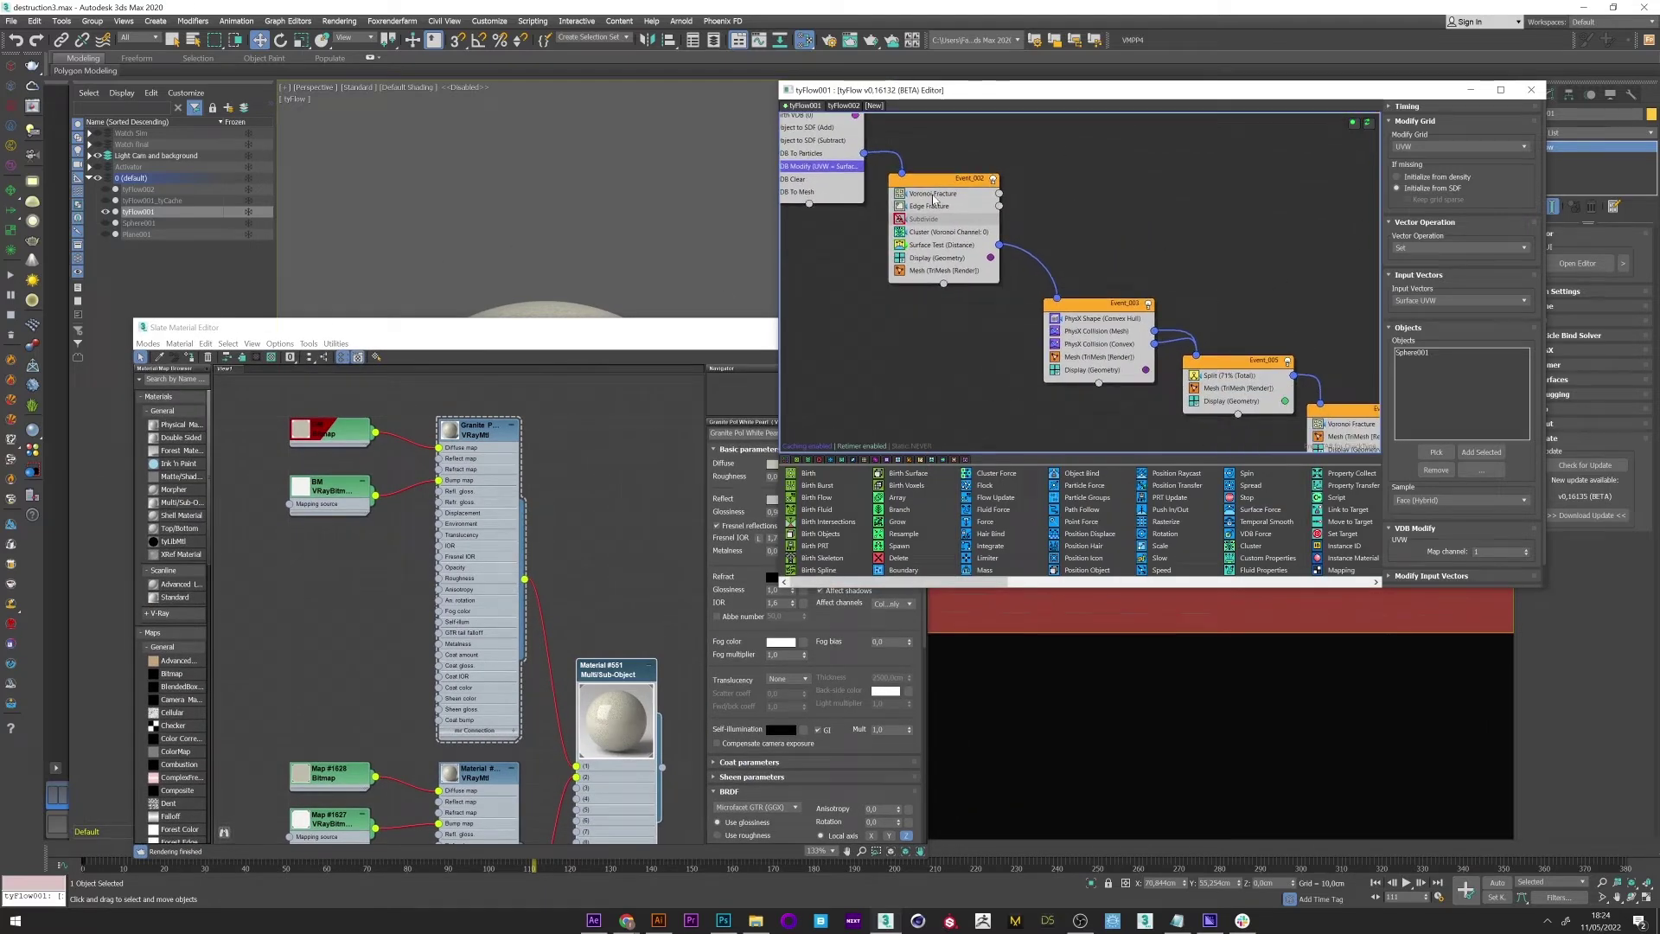
{"action": "left_click", "coordinate": [933, 193]}
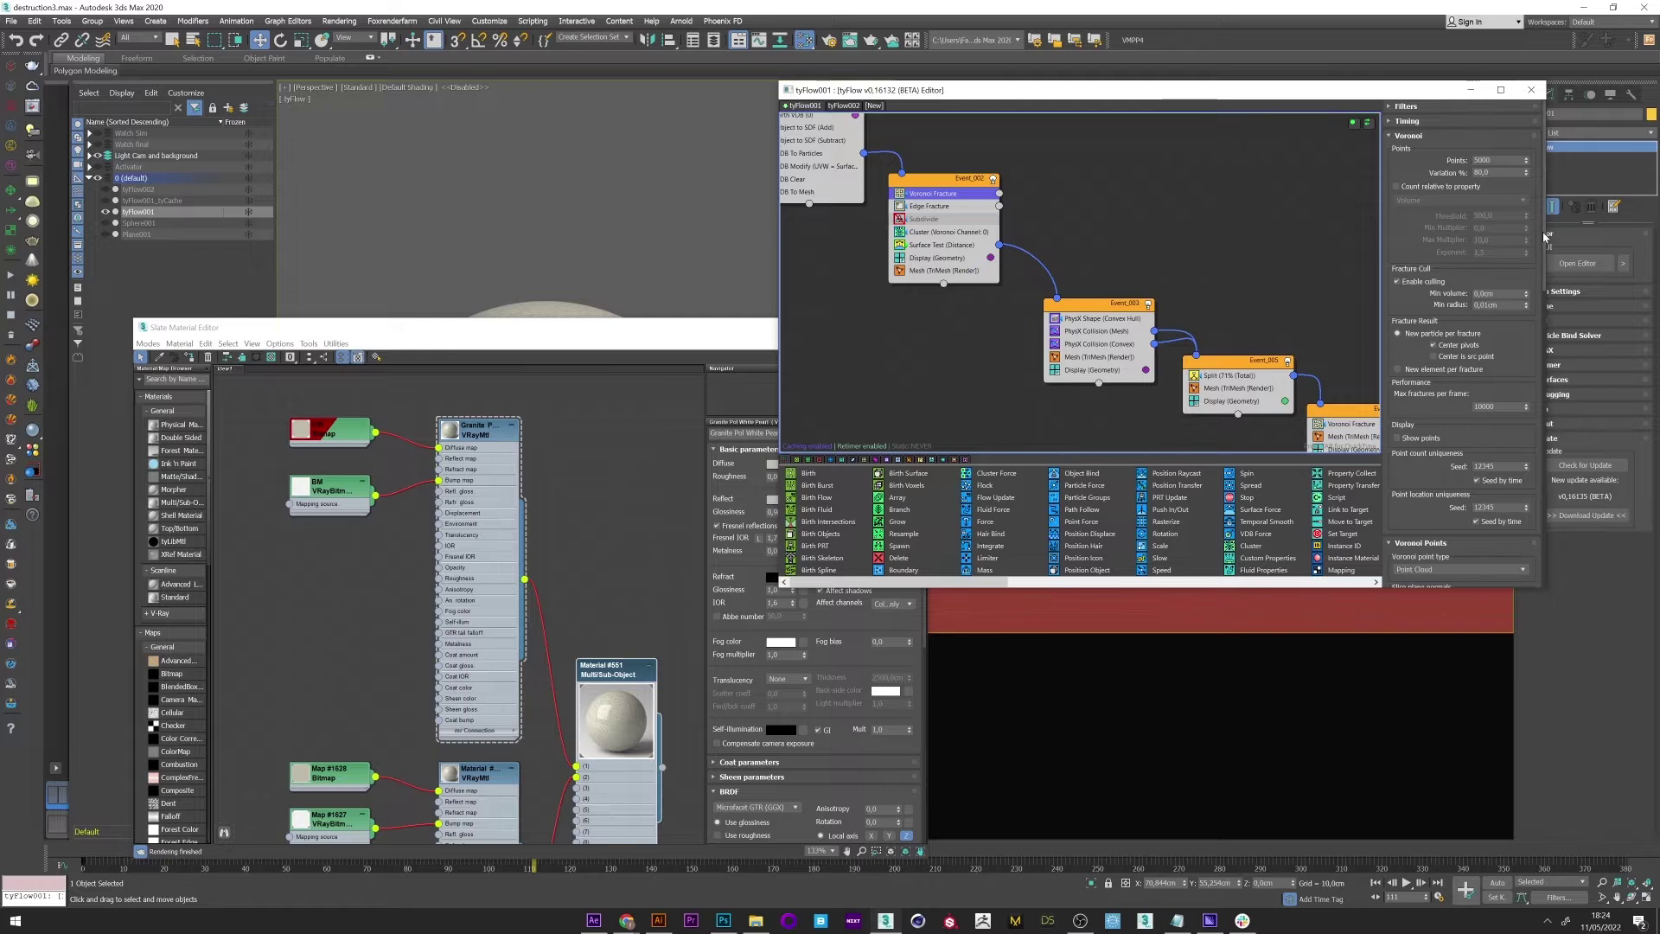
{"action": "left_click_drag", "start_coordinate": [1543, 221], "coordinate": [1544, 517]}
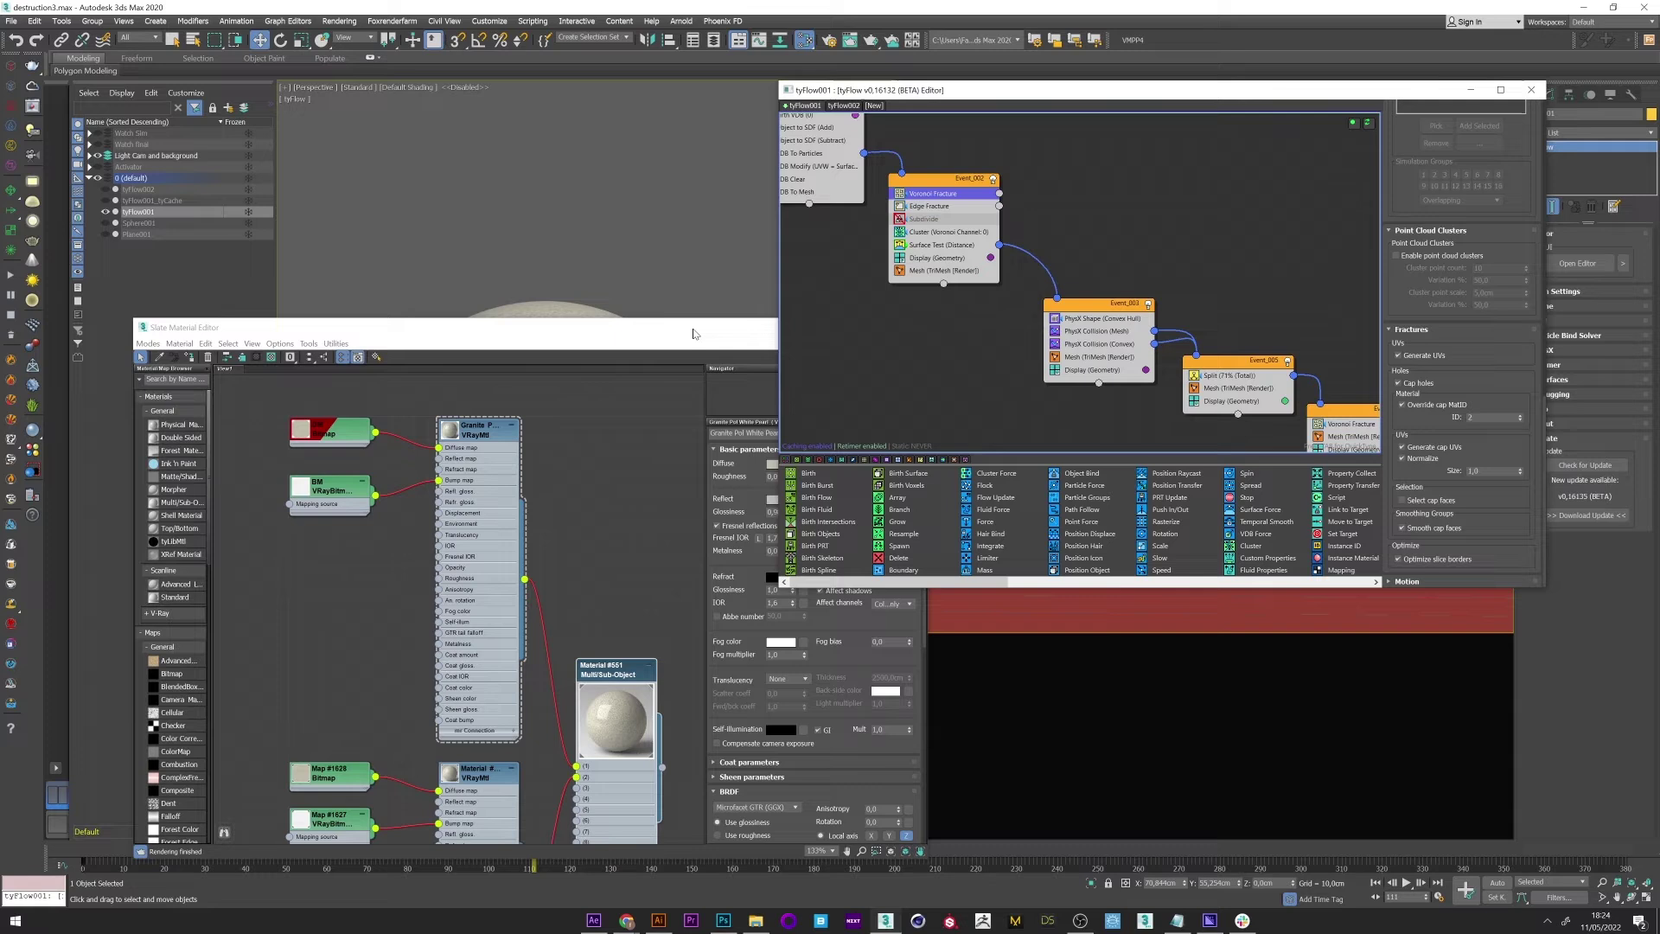
Step: Assign the Multi/Sub-Object material to tyFlow001 from the Slate Material Editor
{"action": "left_click_drag", "start_coordinate": [692, 329], "coordinate": [1270, 200]}
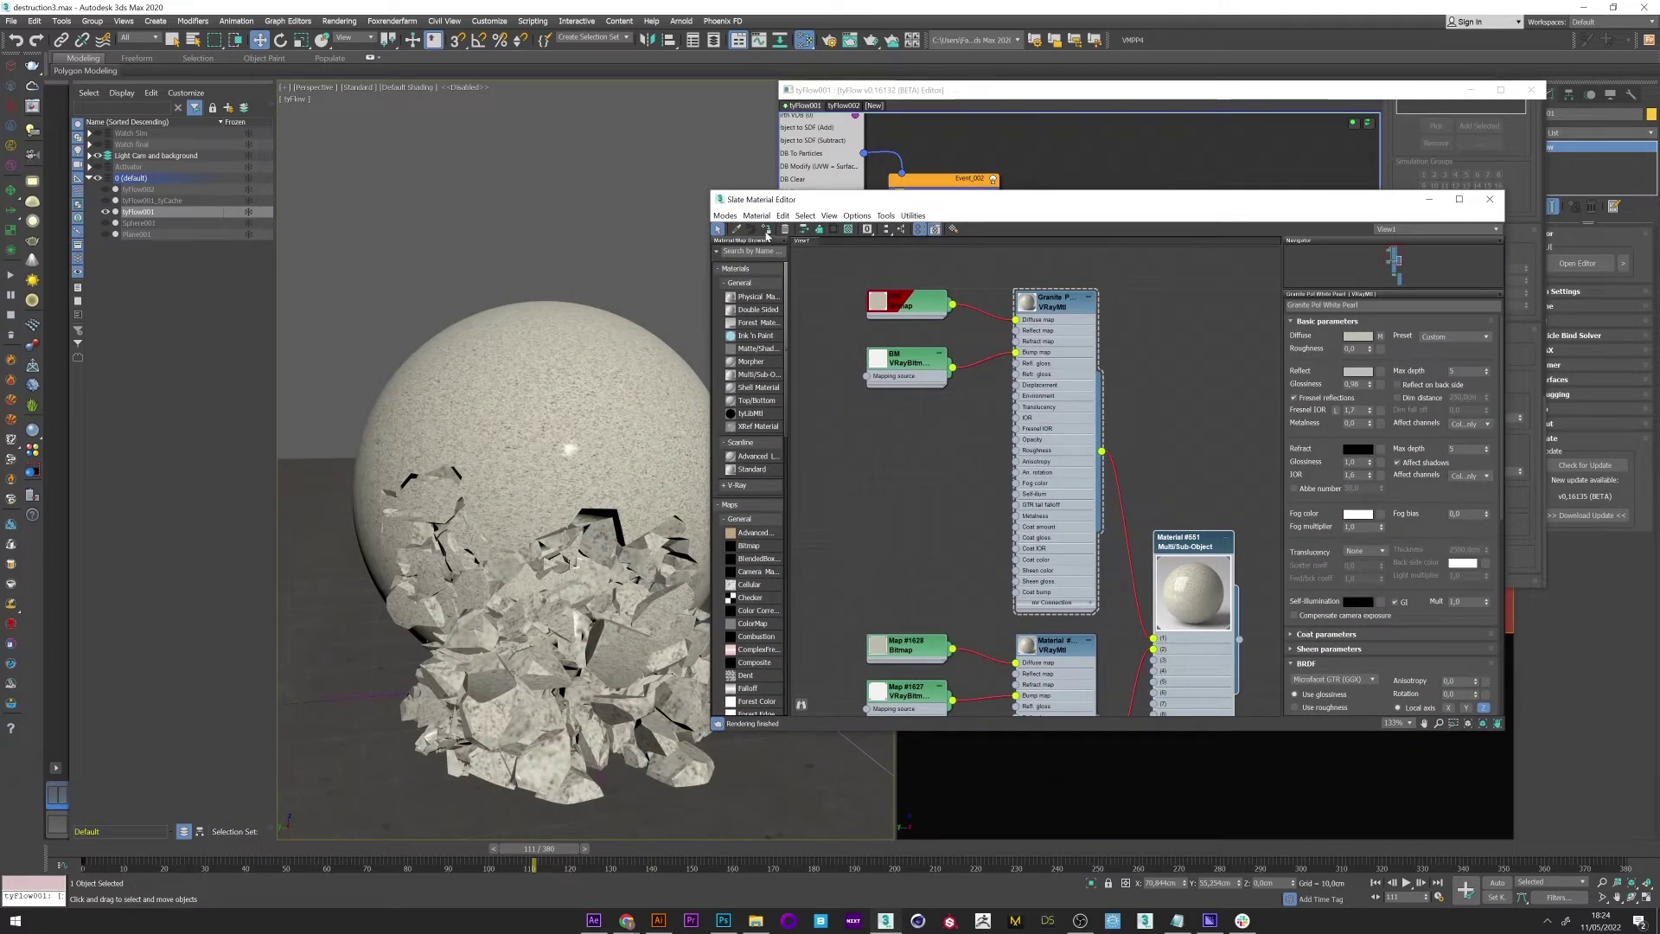
{"action": "left_click", "coordinate": [766, 232]}
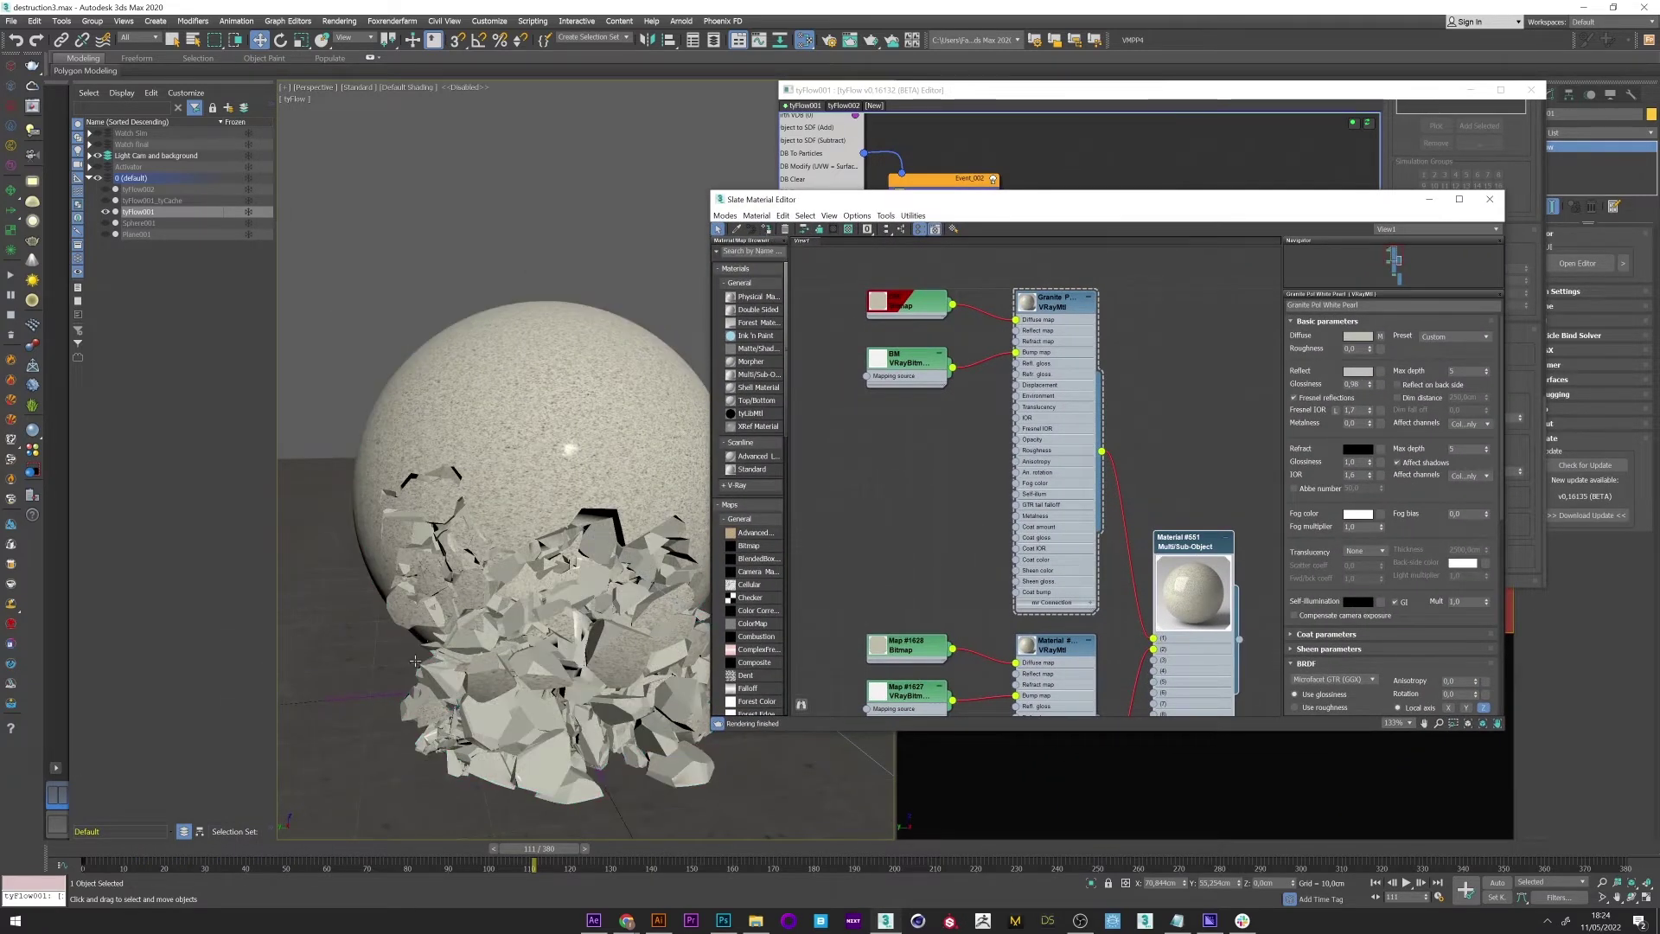
Step: Disconnect the bitmap from the diffuse of the lower VRayMtl, set its diffuse colour to olive green, and minimize the material editor
{"action": "middle_click_drag", "start_coordinate": [1031, 550], "coordinate": [1037, 432]}
{"action": "left_click_drag", "start_coordinate": [1024, 544], "coordinate": [1010, 546]}
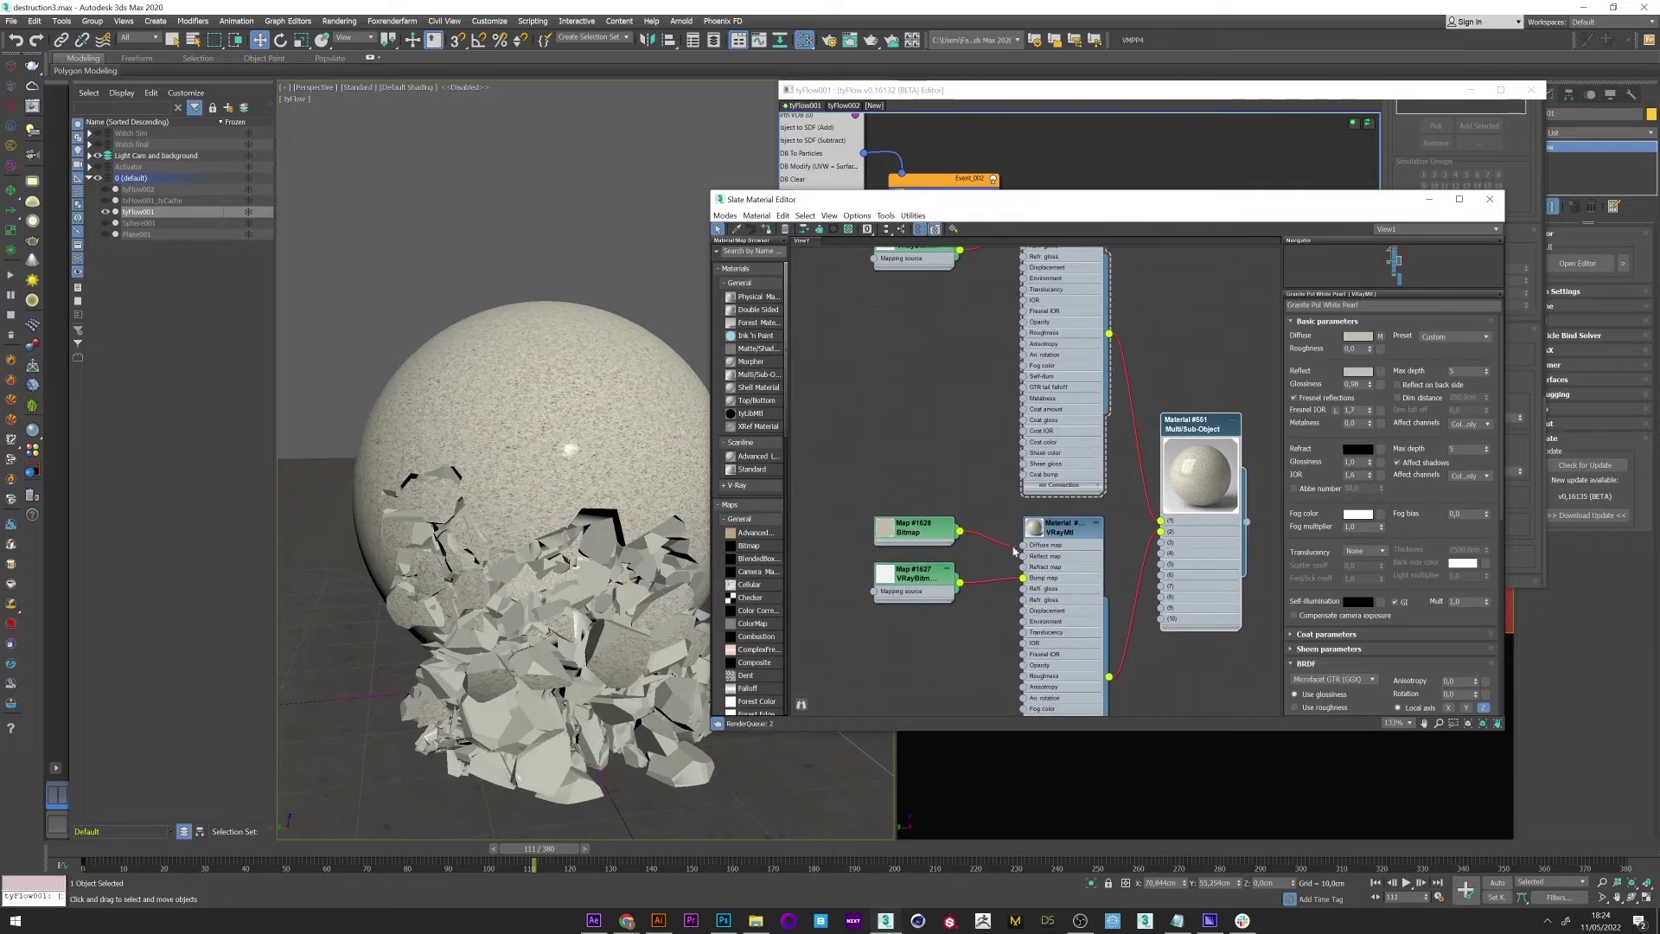
{"action": "double_click", "coordinate": [1061, 527]}
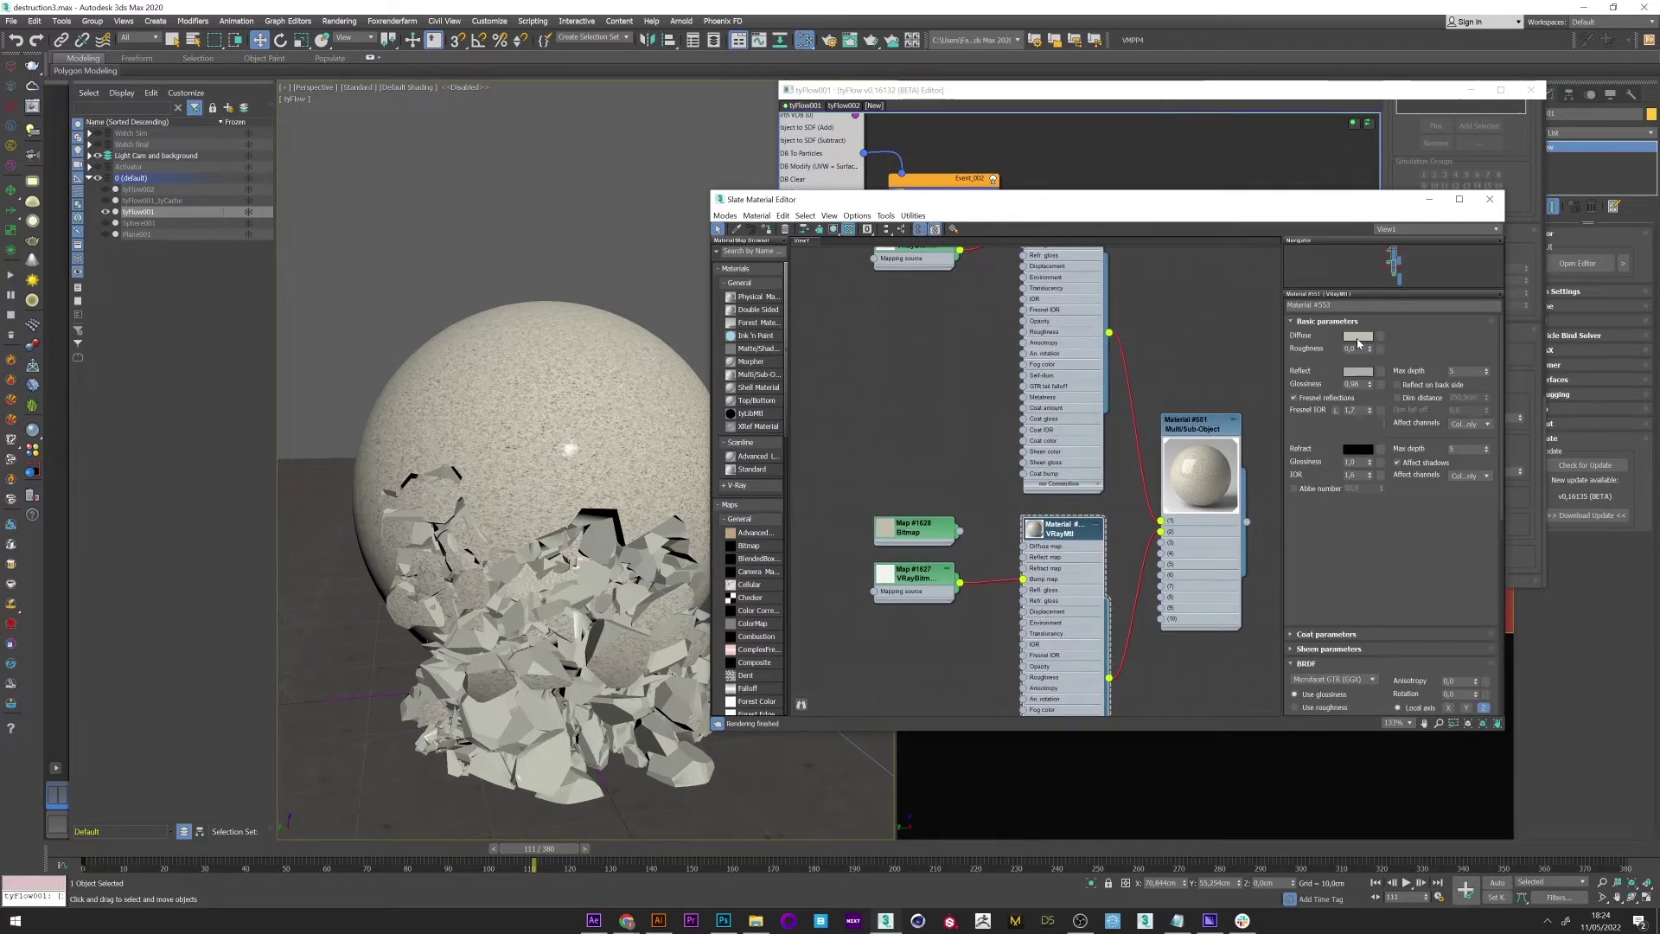
{"action": "left_click", "coordinate": [1357, 335]}
{"action": "left_click_drag", "start_coordinate": [294, 103], "coordinate": [294, 84]}
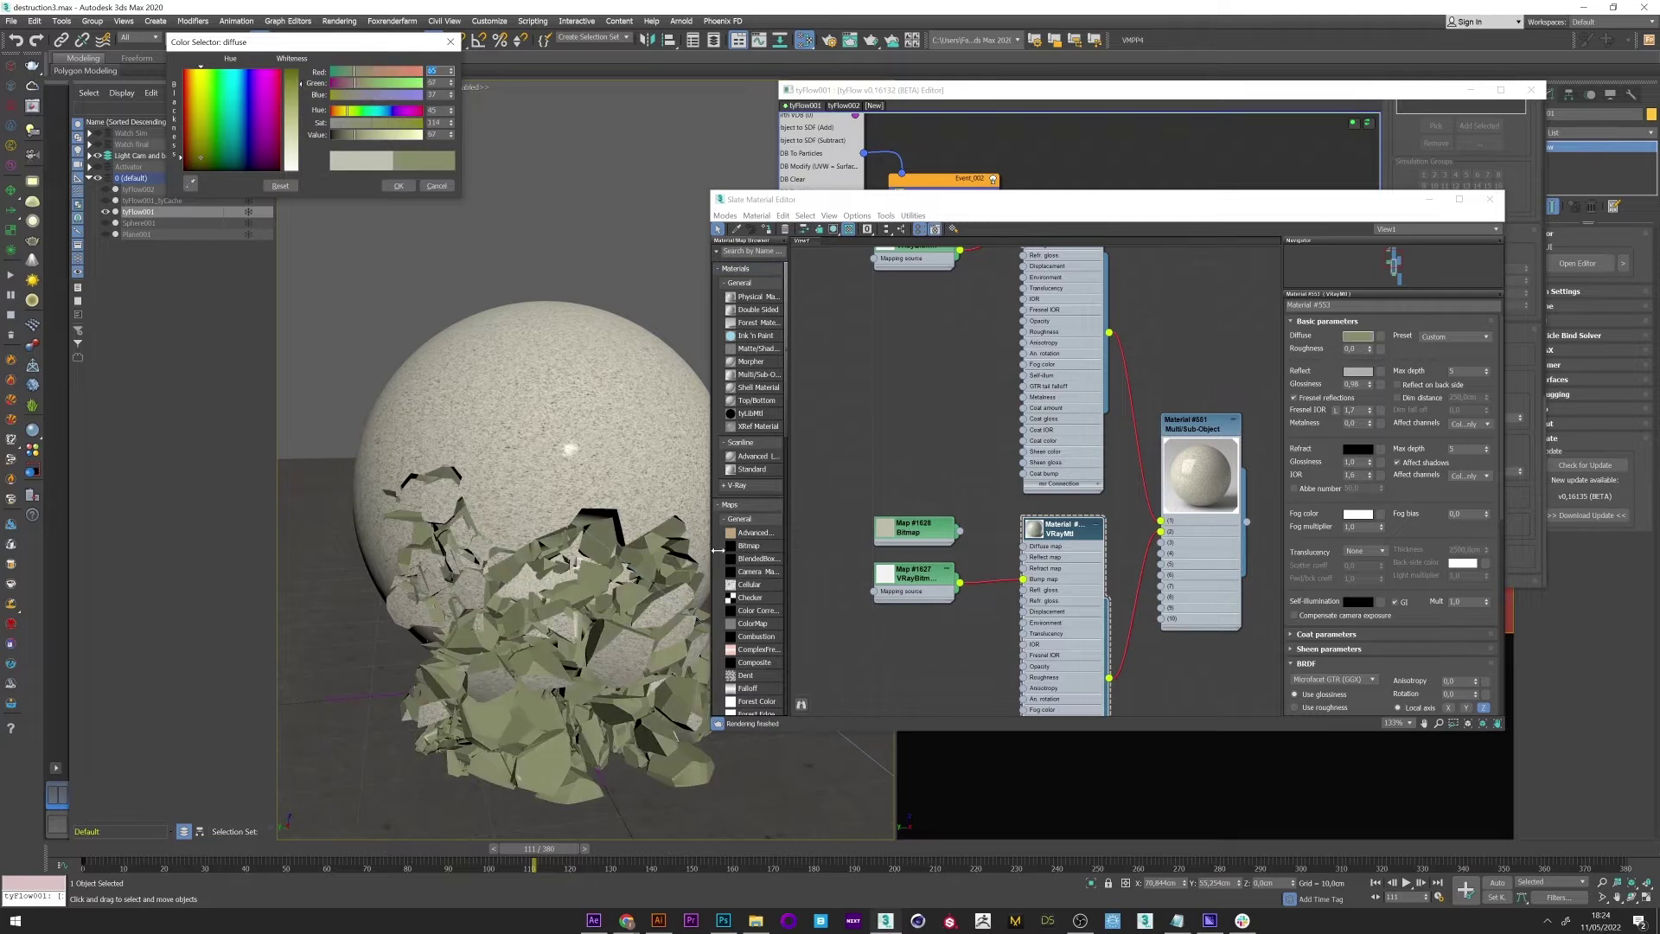
{"action": "left_click", "coordinate": [397, 186]}
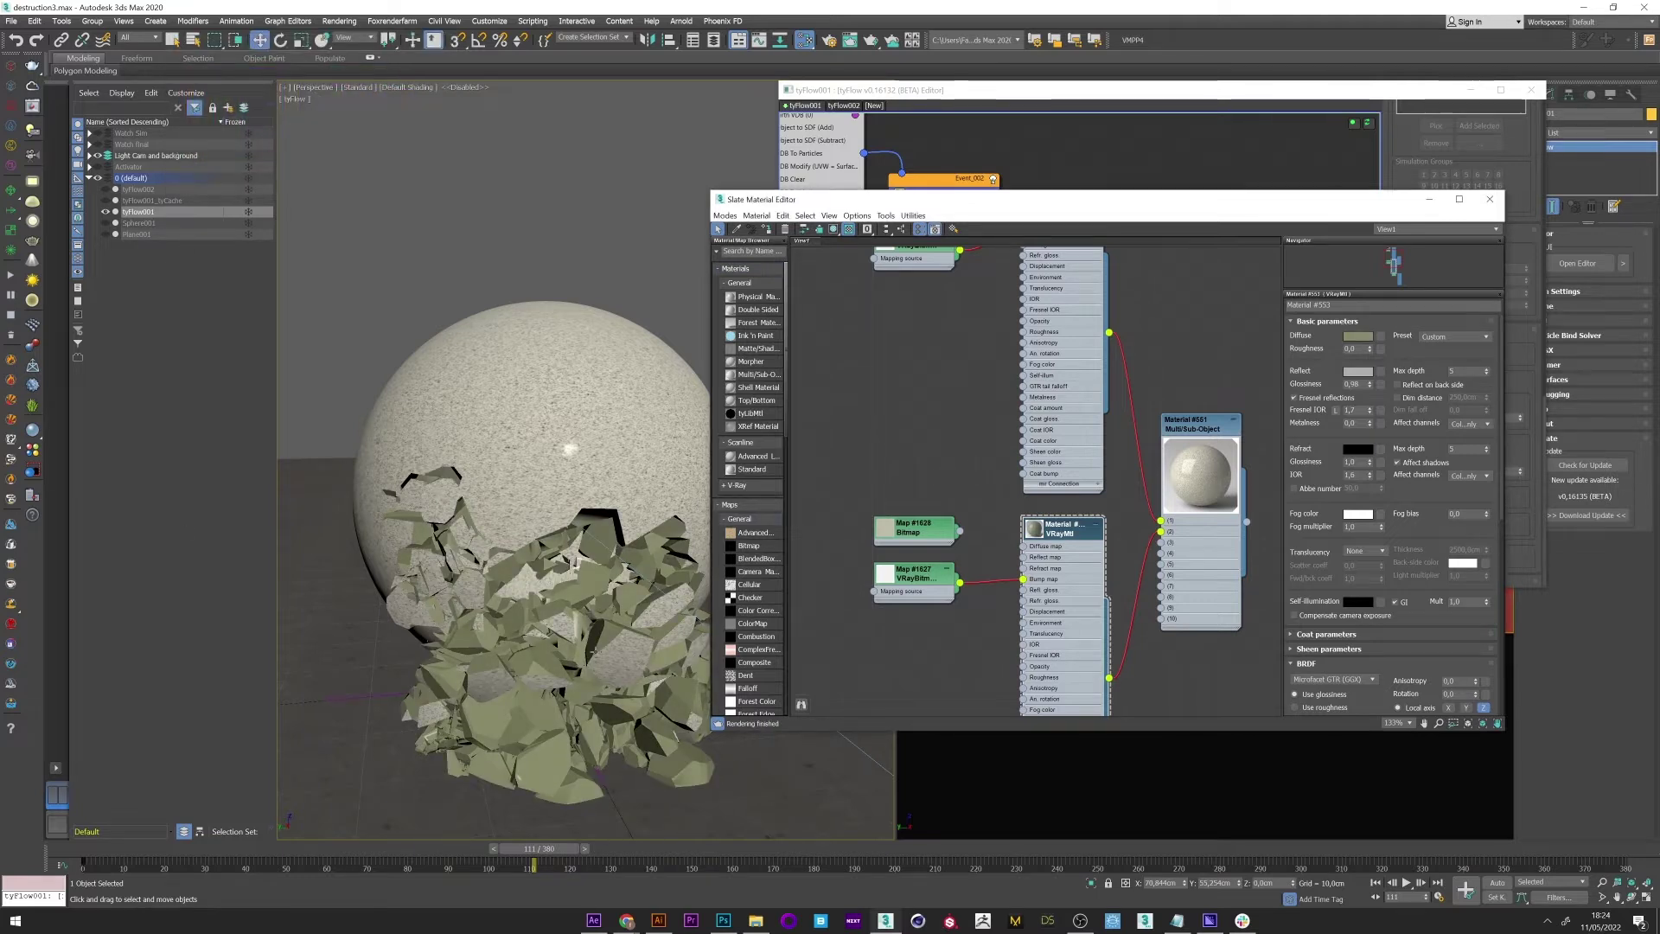
{"action": "left_click", "coordinate": [1429, 202]}
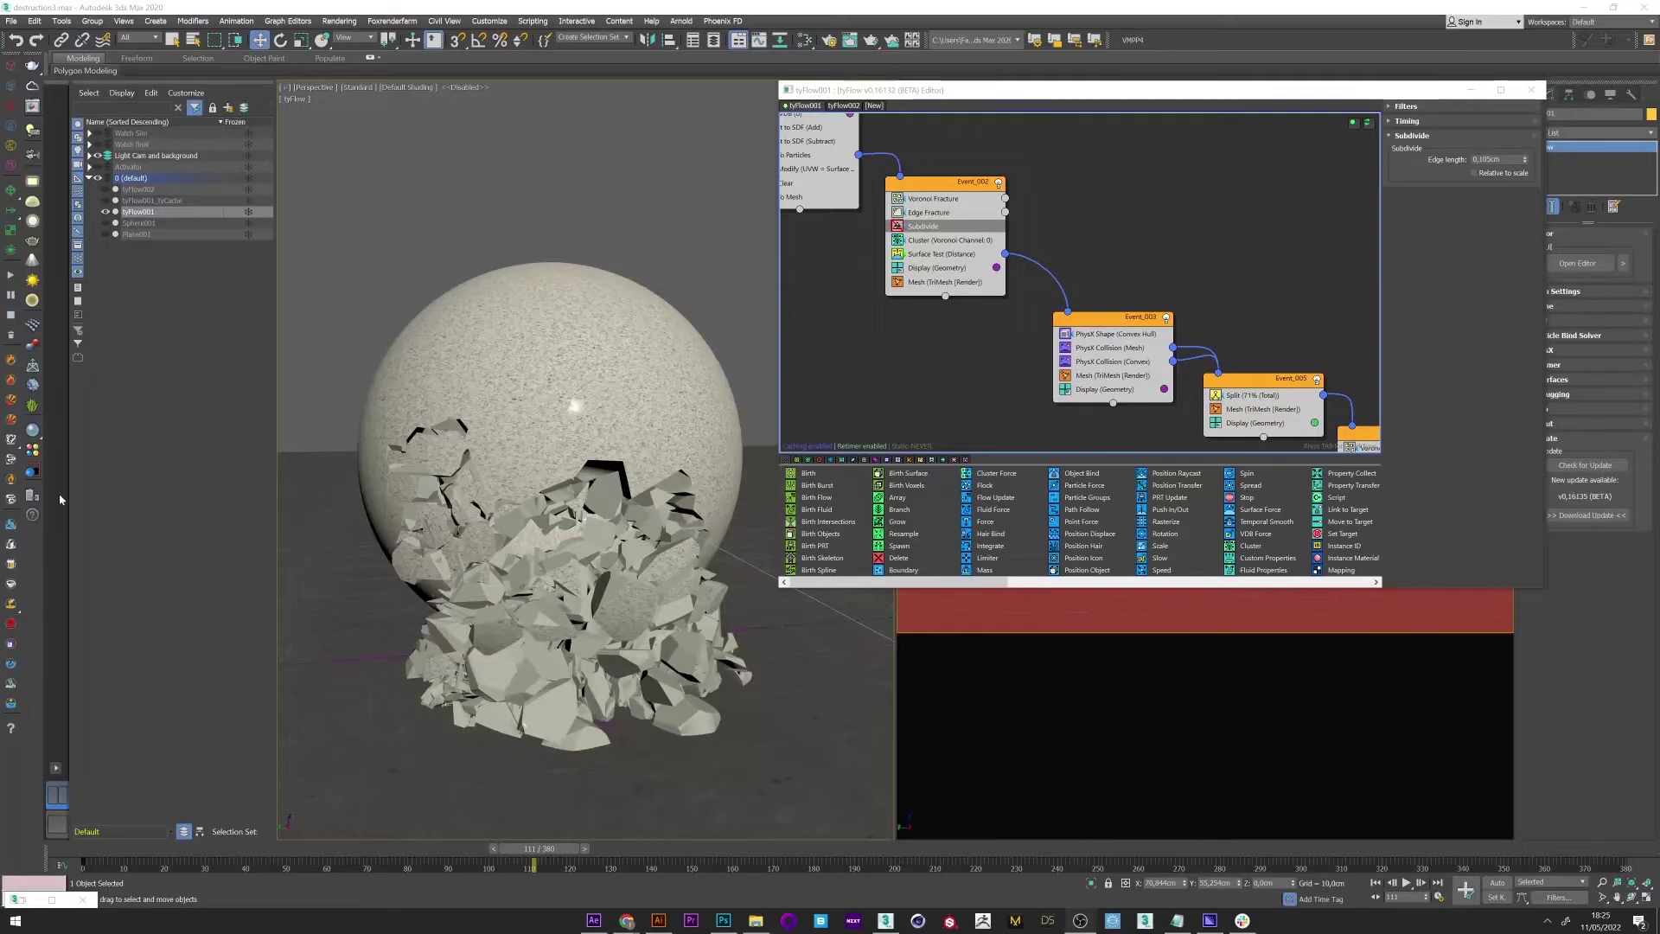
Step: Display the fractured sphere in the perspective viewport as shaded with edged faces
{"action": "right_click", "coordinate": [488, 444]}
{"action": "left_click", "coordinate": [655, 448]}
{"action": "key", "text": "F3"}
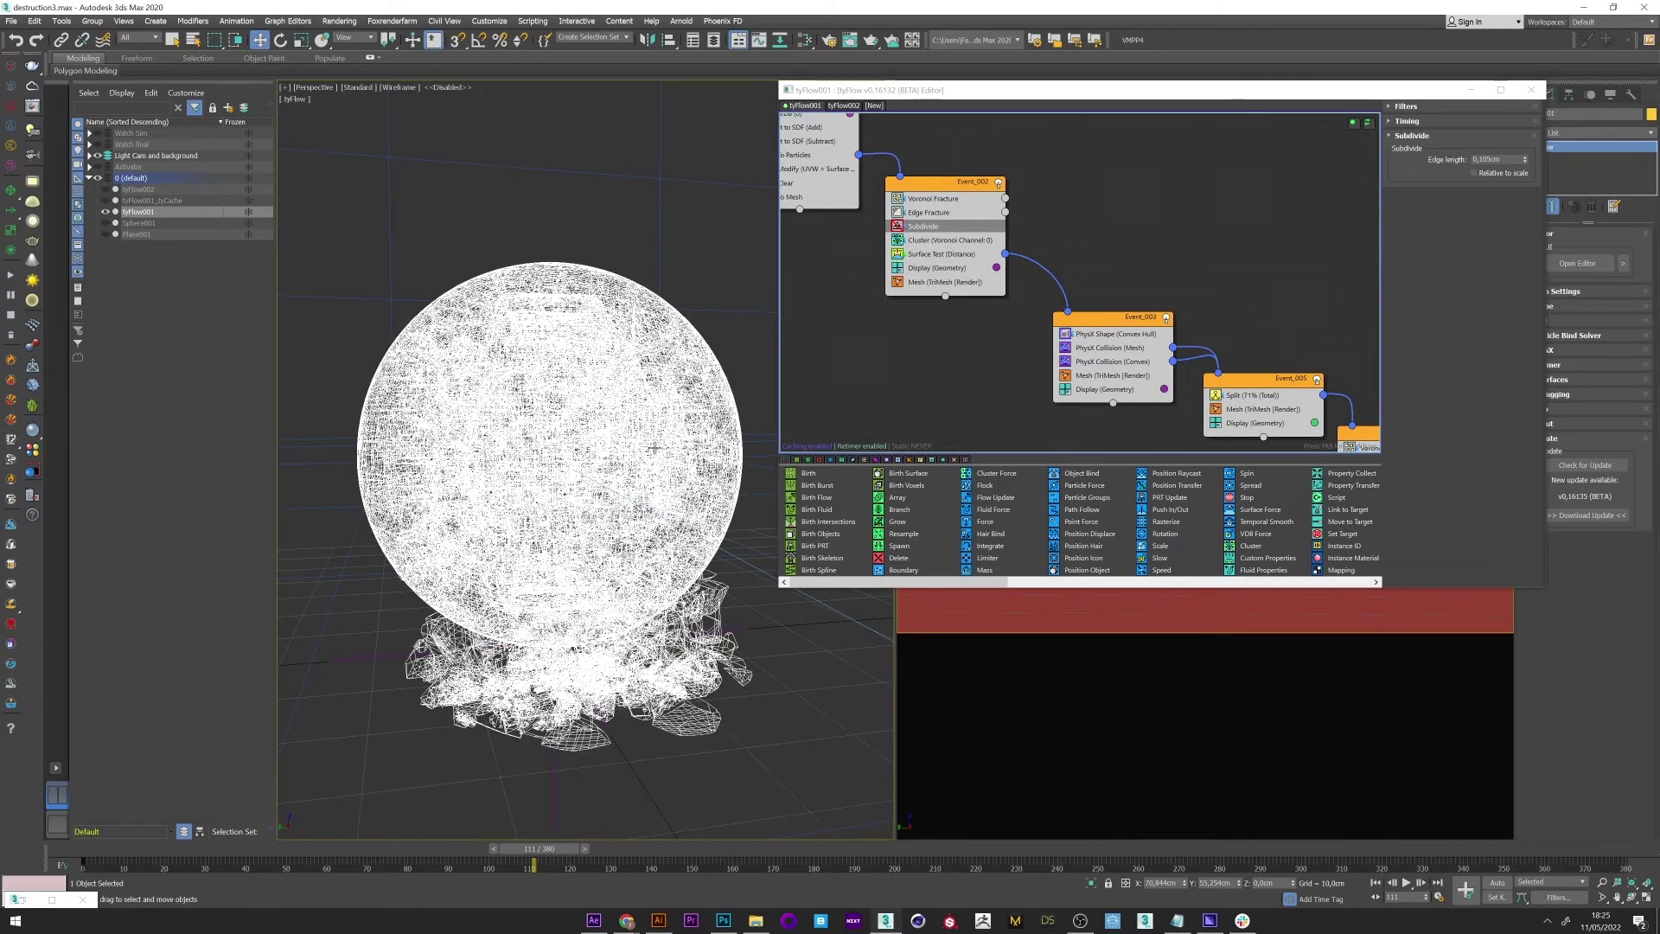
{"action": "key", "text": "F4"}
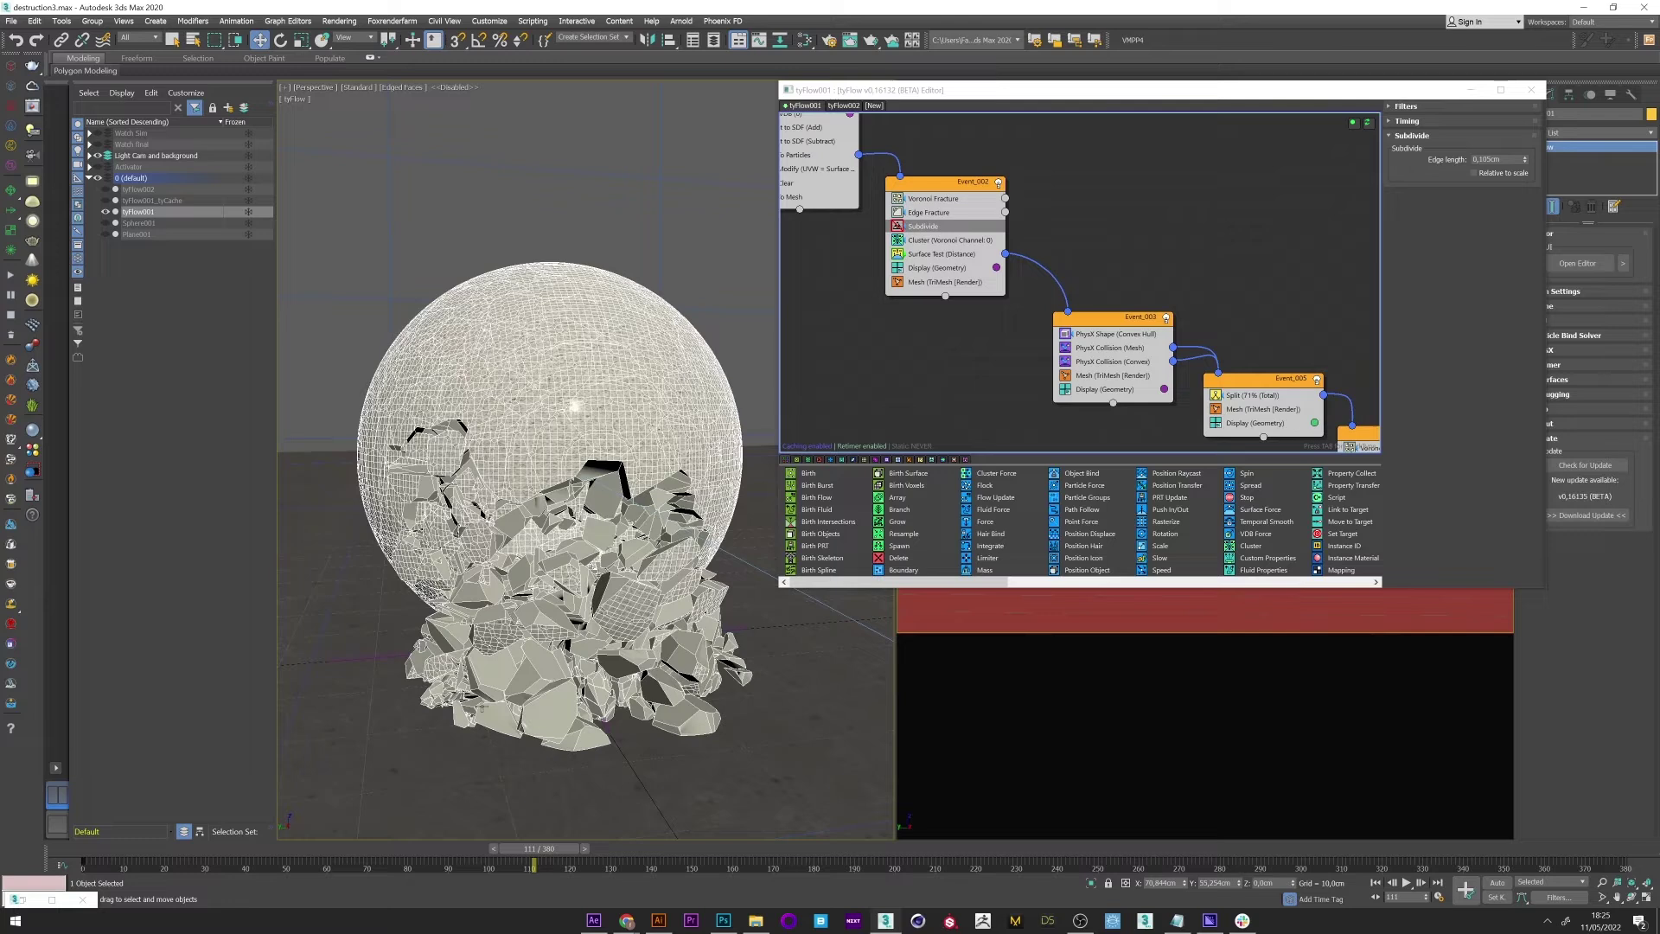
Step: Enable the Subdivide operator in Event_002 and try edge lengths of 1 cm and 0.1 cm
{"action": "left_click", "coordinate": [924, 227]}
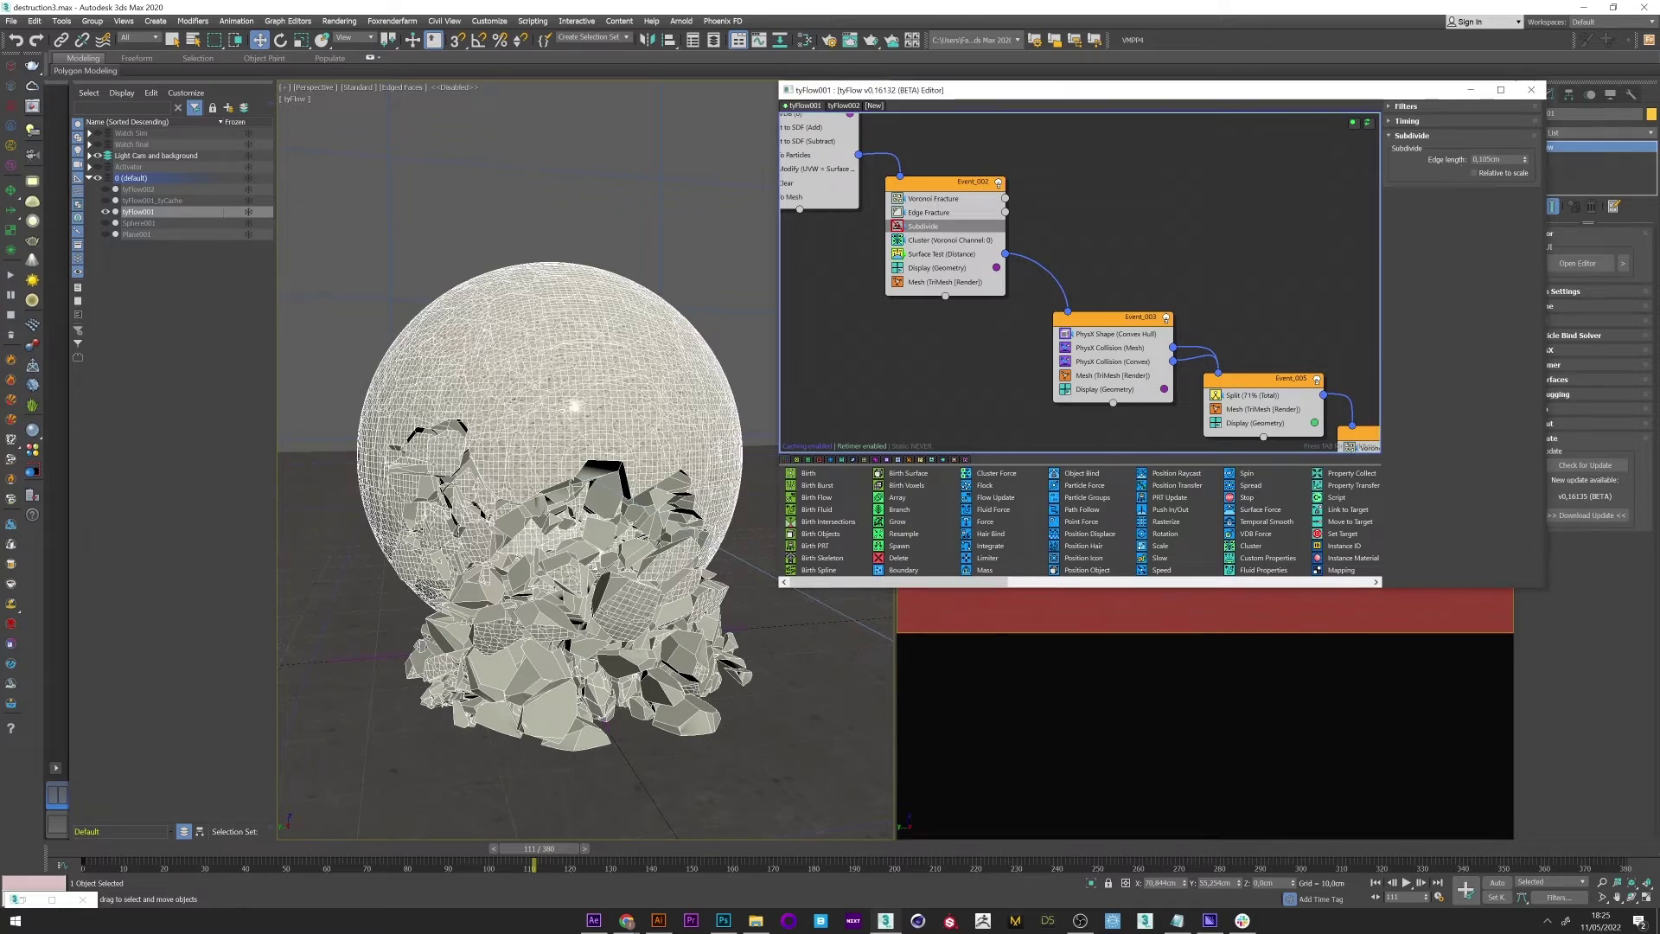
{"action": "left_click", "coordinate": [1498, 159]}
{"action": "key", "text": "BackSpace"}
{"action": "key", "text": "BackSpace"}
{"action": "key", "text": "BackSpace"}
{"action": "type", "text": "1"}
{"action": "key", "text": "Return"}
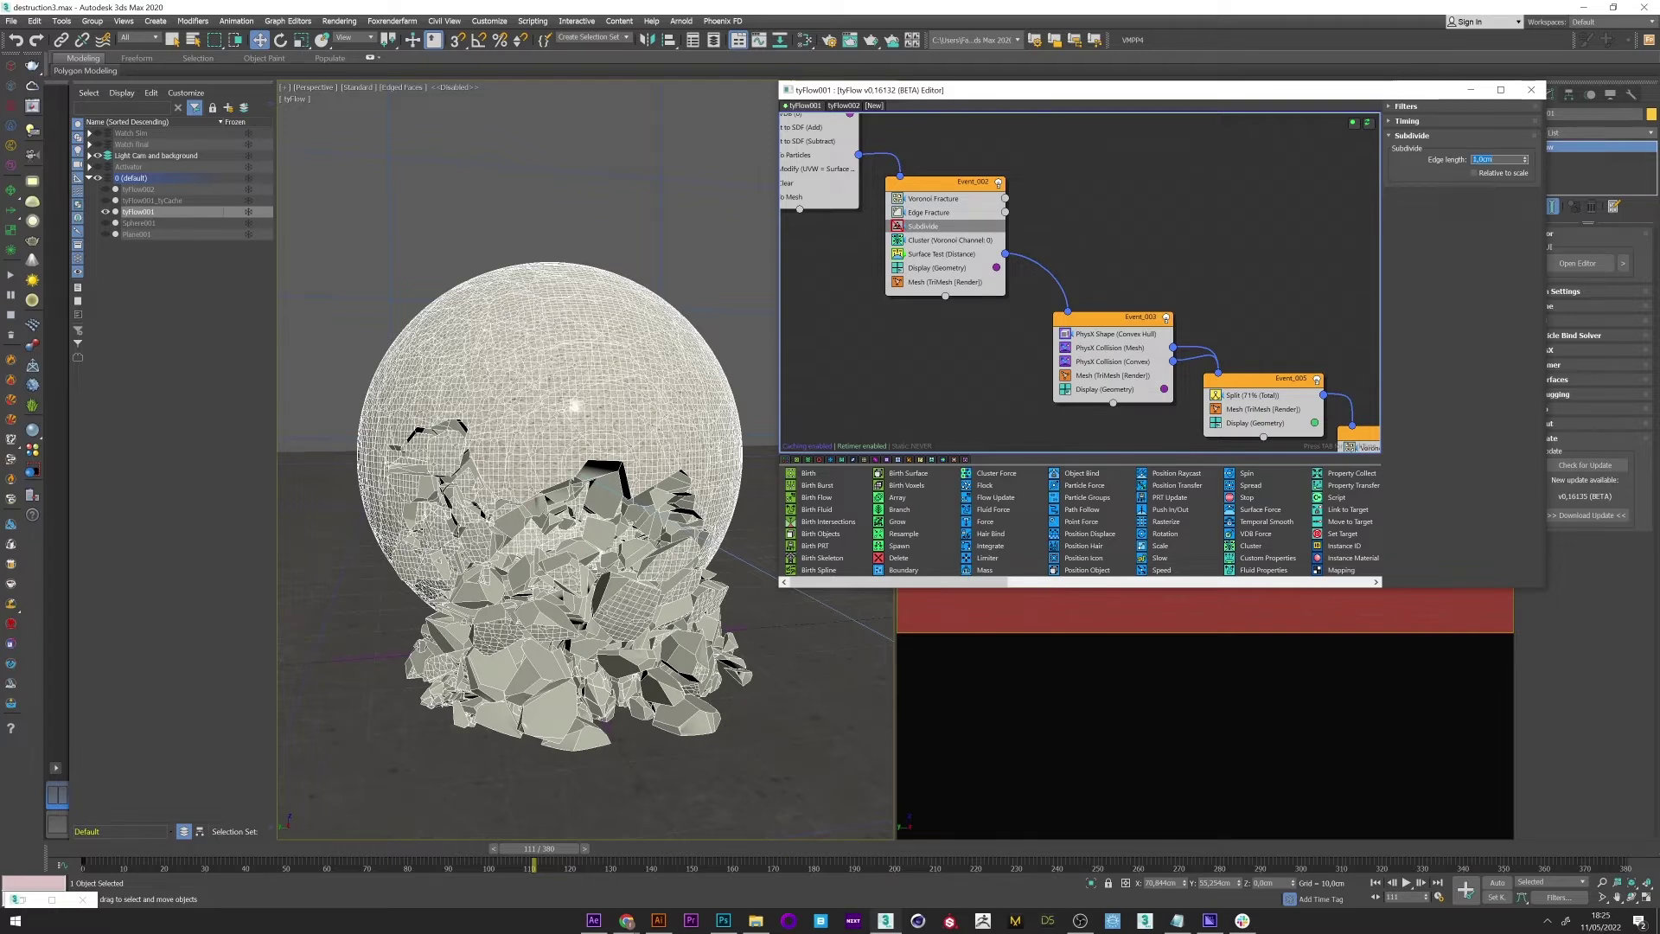
{"action": "left_click", "coordinate": [898, 227]}
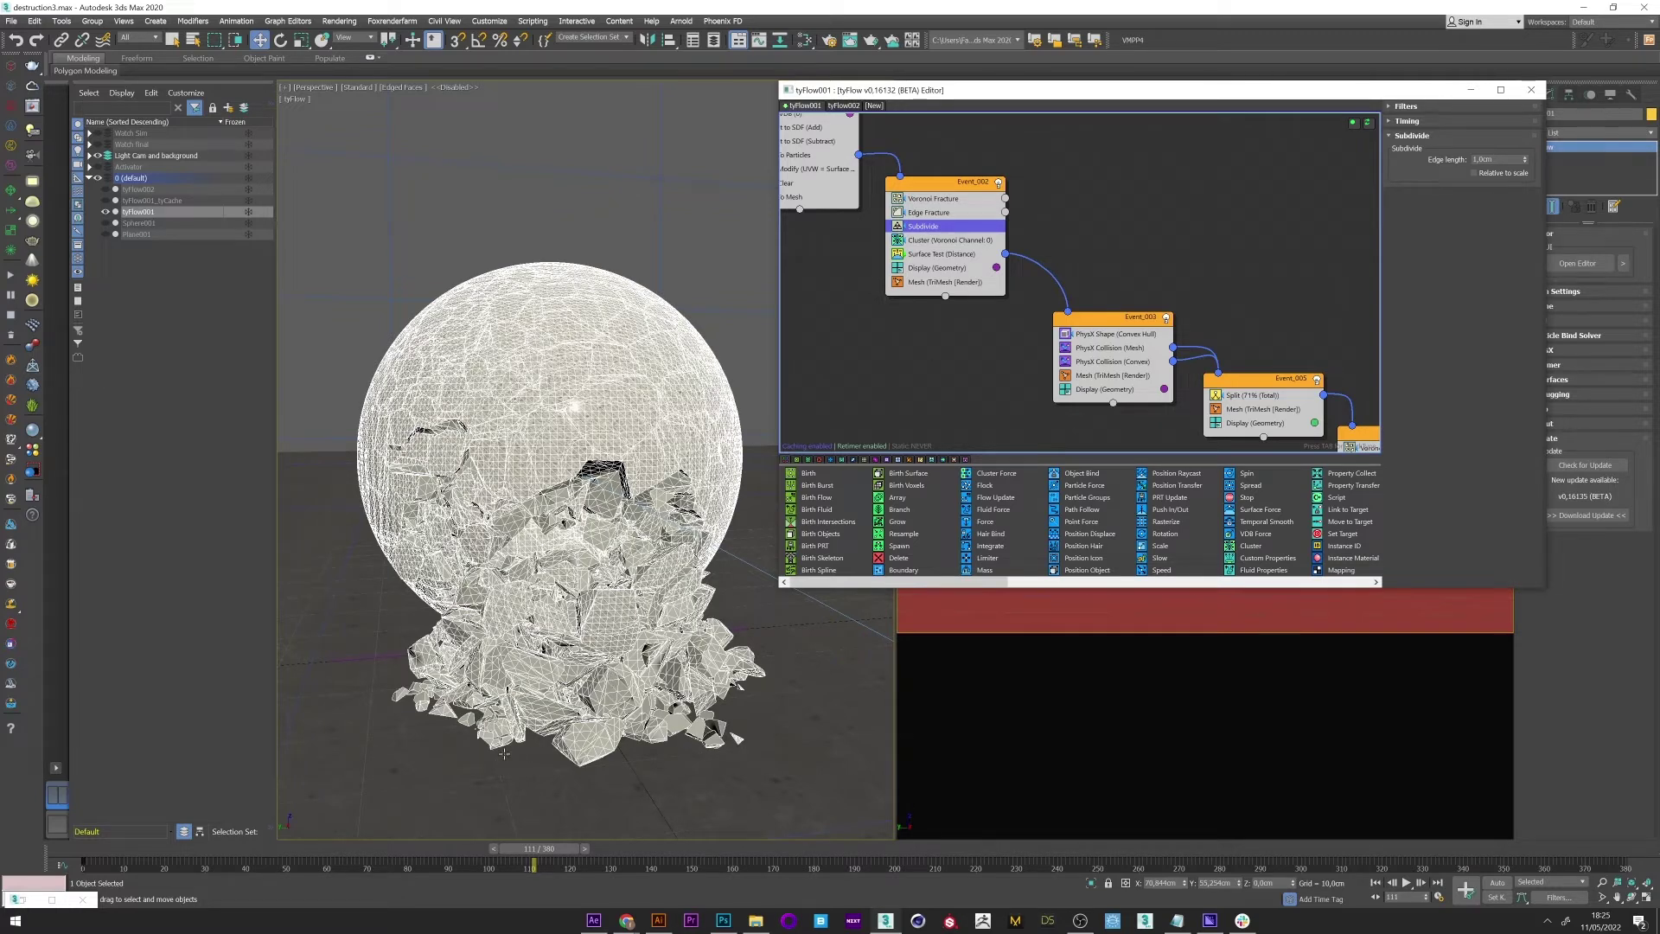
{"action": "double_click", "coordinate": [1496, 159]}
Step: Switch the perspective viewport's shading to Clay while keeping edged faces on
{"action": "left_click", "coordinate": [401, 85]}
{"action": "left_click", "coordinate": [437, 160]}
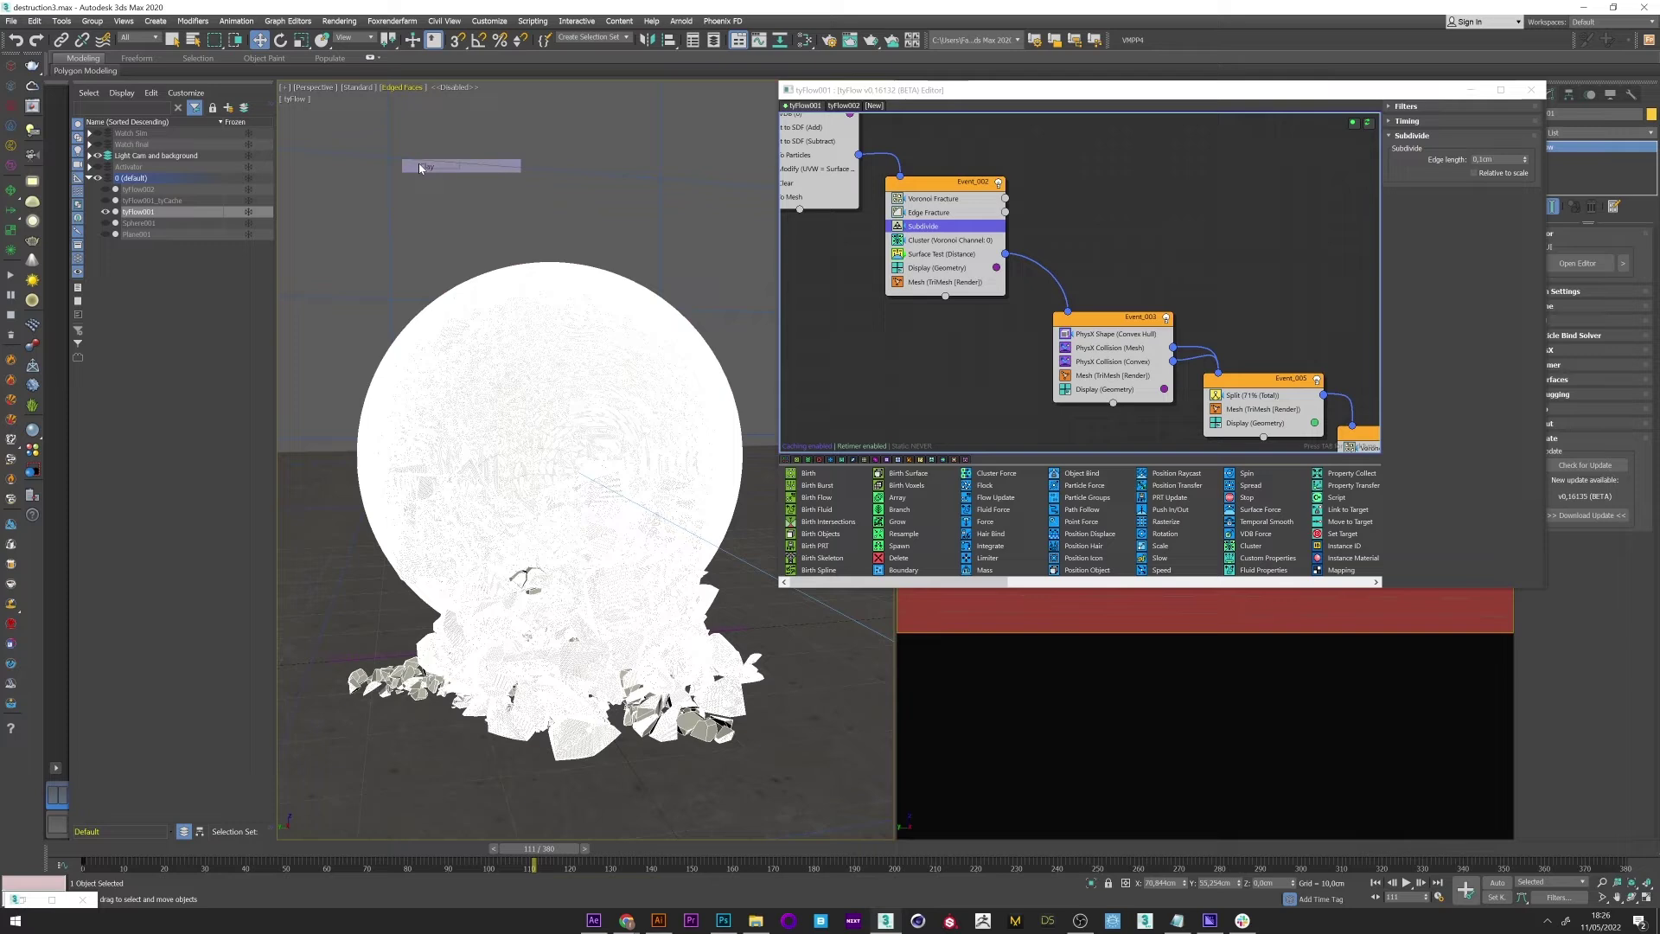
{"action": "left_click", "coordinate": [408, 249]}
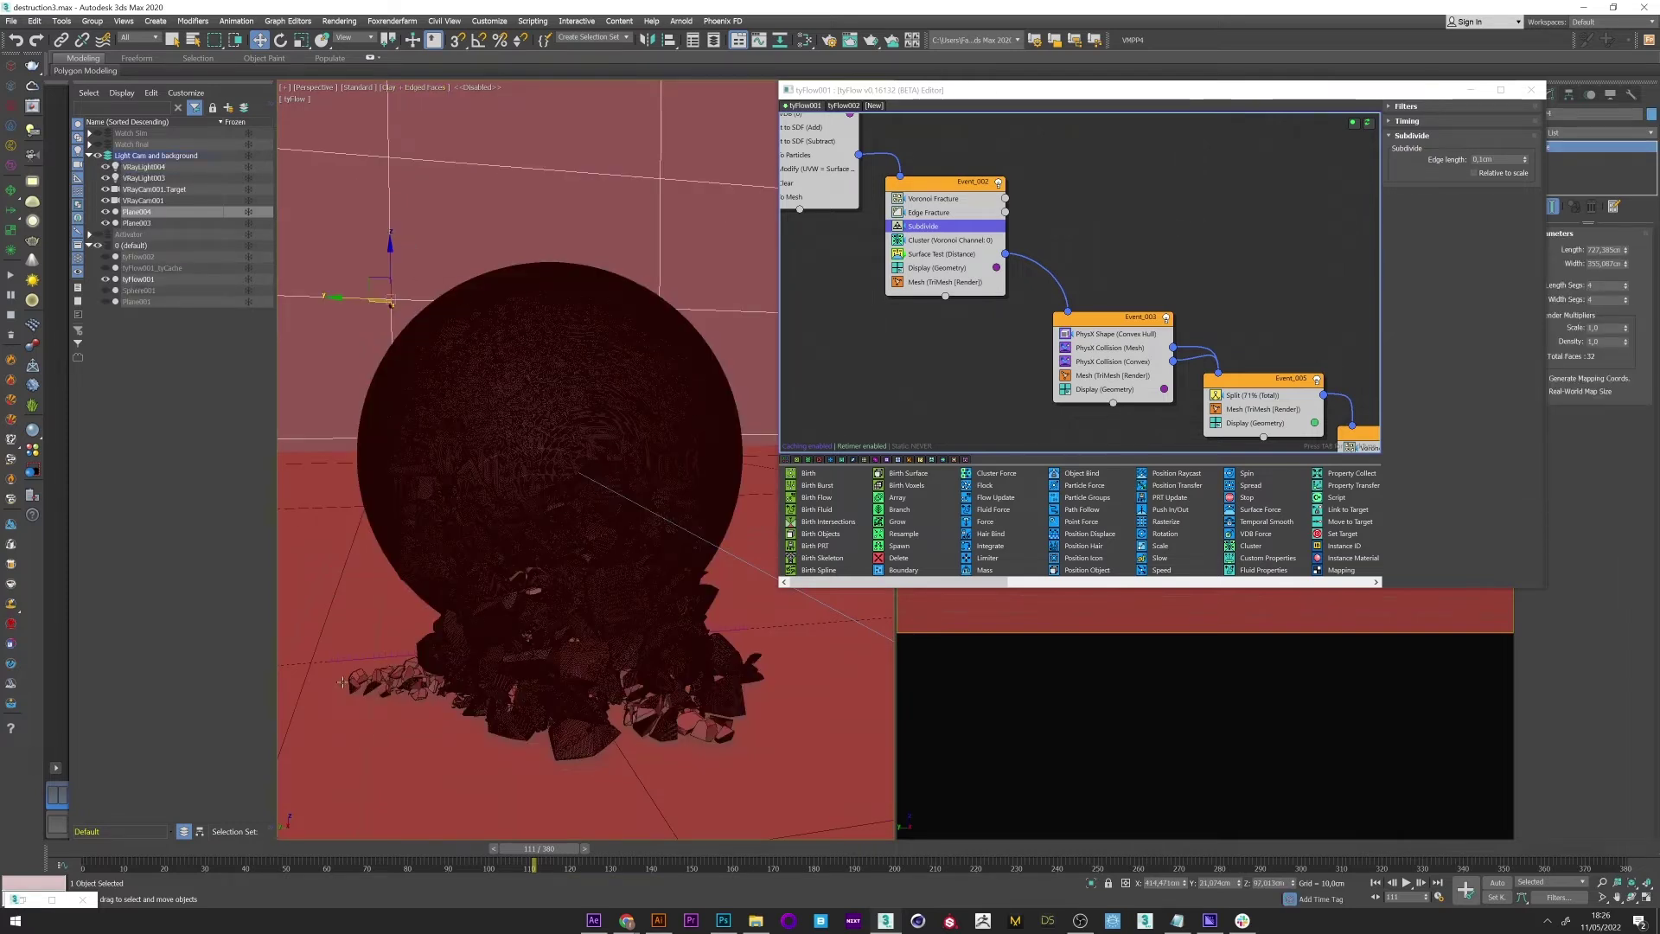
Step: Generate the tyCache files of tyFlow001 with the Export Particles operator in the global export event
{"action": "mouse_move", "coordinate": [1255, 262]}
{"action": "middle_mouse_down"}
{"action": "mouse_move", "coordinate": [1193, 245]}
{"action": "mouse_move", "coordinate": [1184, 262]}
{"action": "mouse_move", "coordinate": [1243, 279]}
{"action": "middle_mouse_up"}
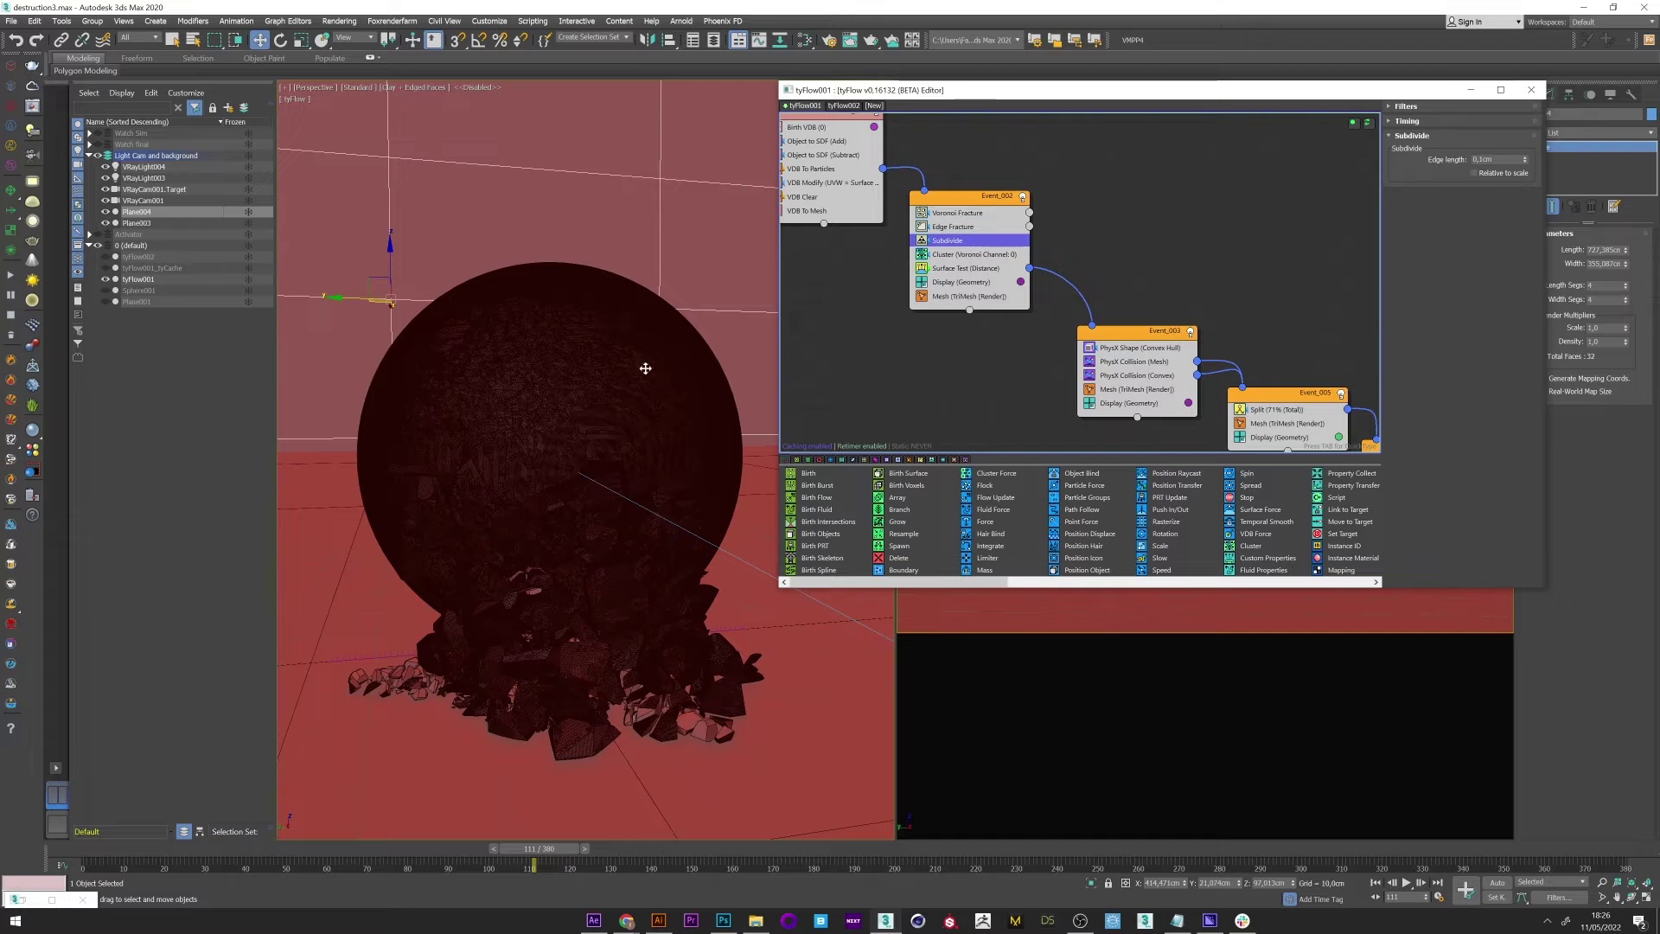
{"action": "middle_click_drag", "start_coordinate": [1188, 306], "coordinate": [1171, 194]}
{"action": "scroll", "coordinate": [1172, 233], "scroll_direction": "down", "scroll_amount": 1}
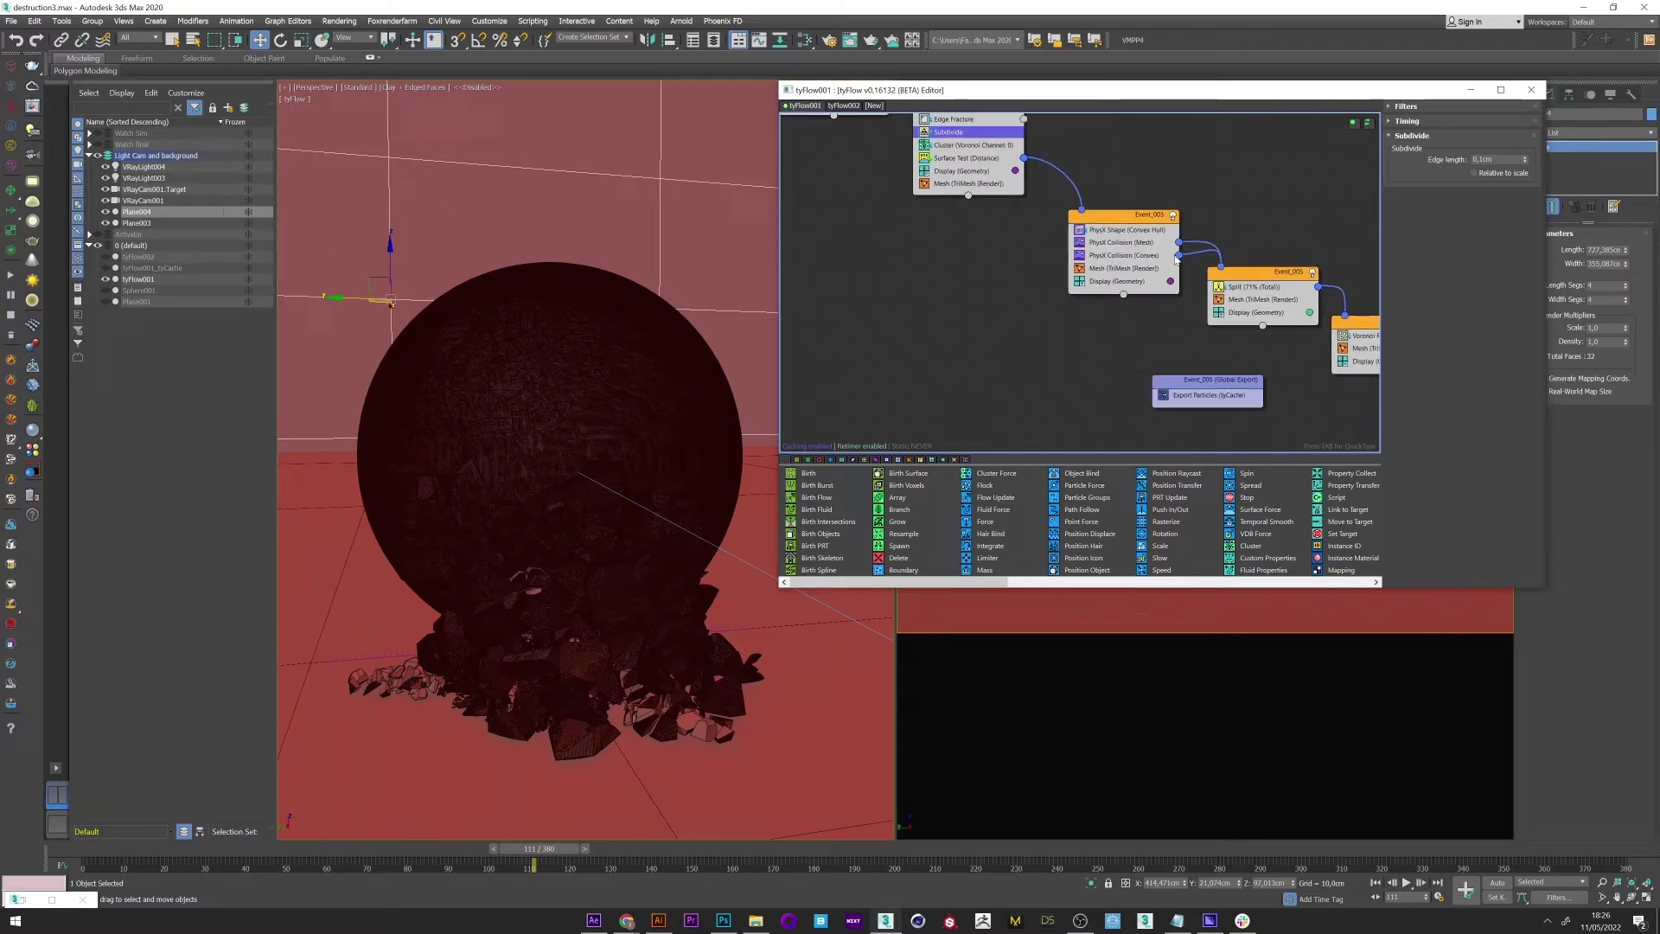
{"action": "middle_click_drag", "start_coordinate": [1128, 385], "coordinate": [1057, 367]}
{"action": "scroll", "coordinate": [1059, 374], "scroll_direction": "up", "scroll_amount": 1}
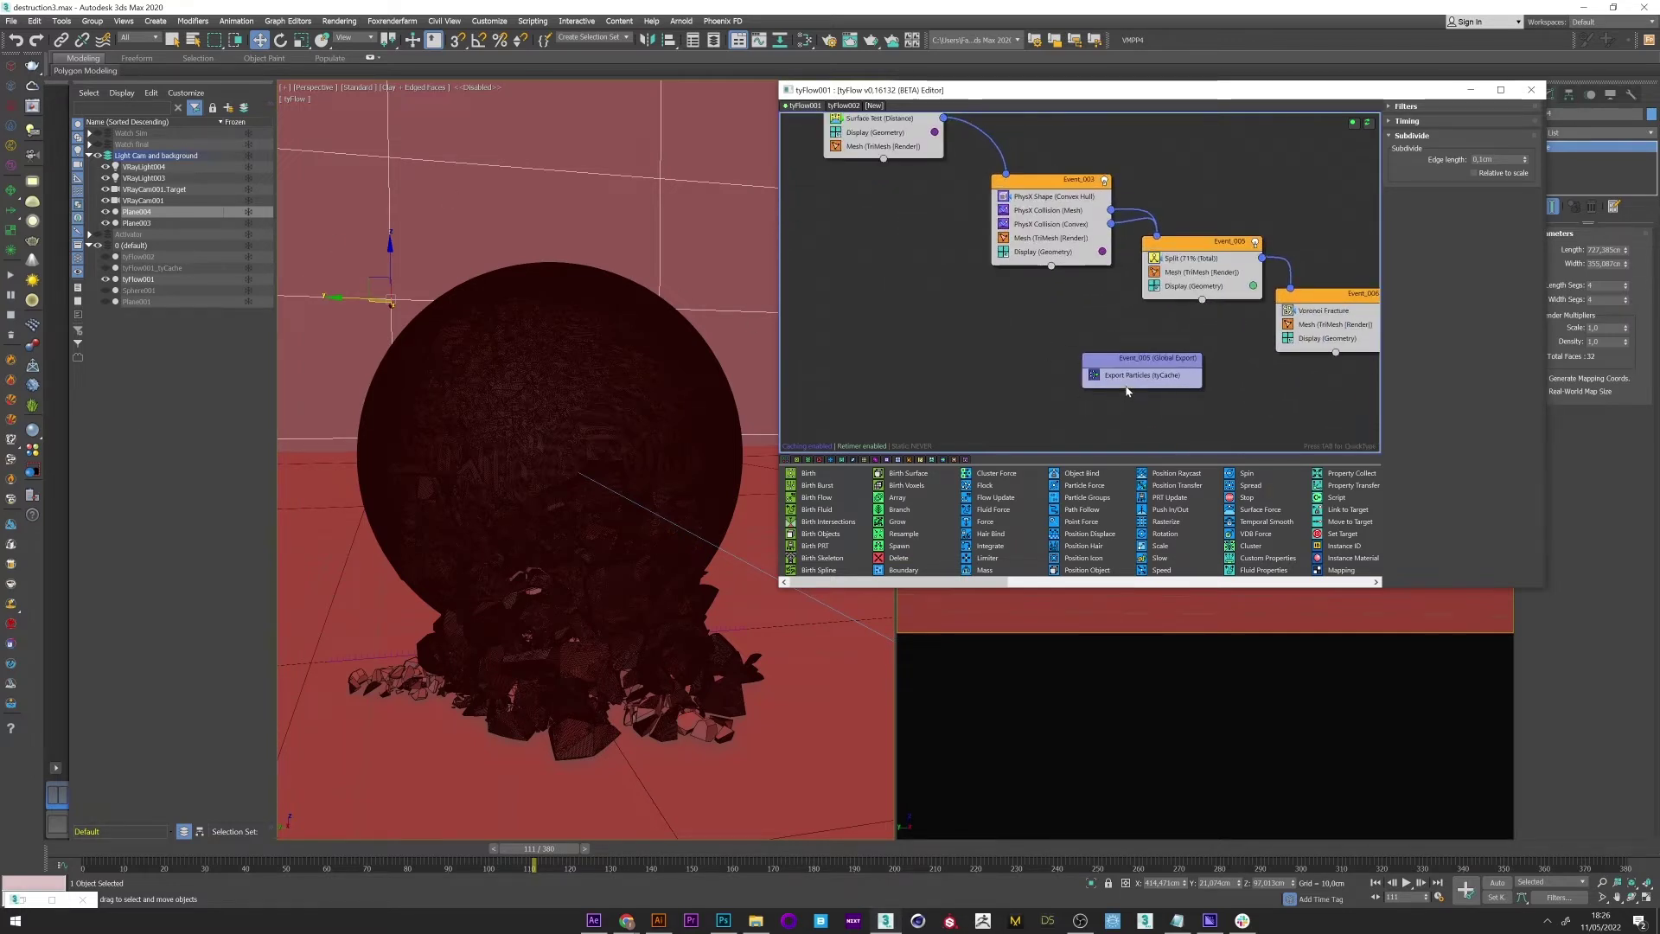
{"action": "left_click", "coordinate": [1129, 382]}
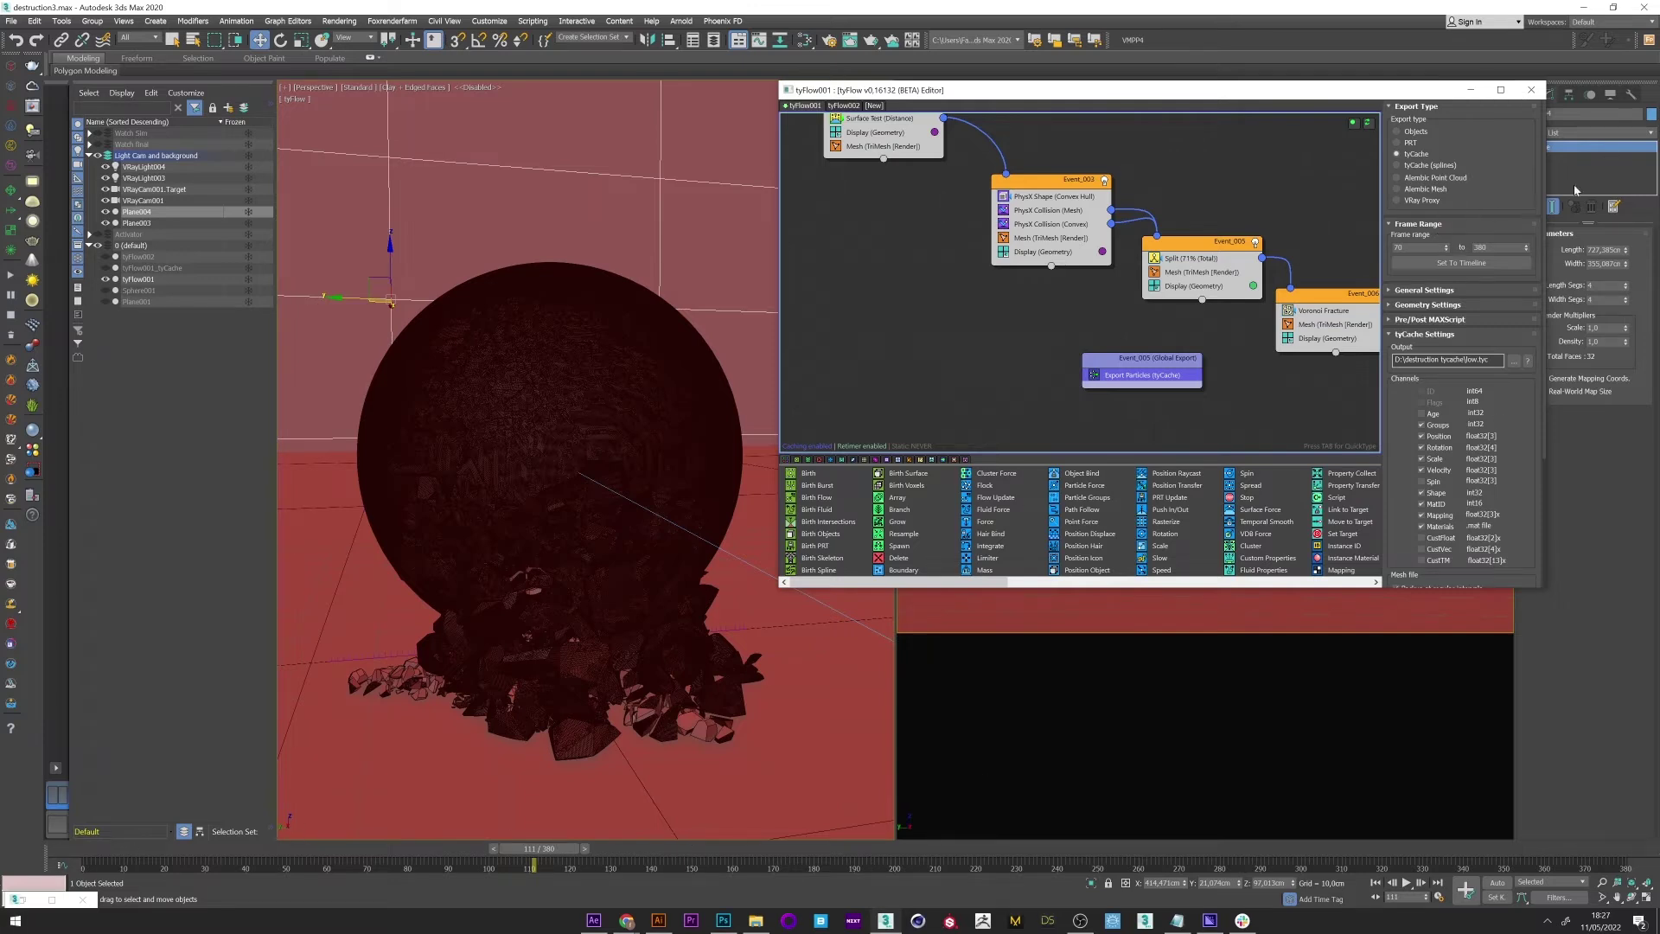
{"action": "scroll", "coordinate": [1541, 187], "scroll_direction": "down", "scroll_amount": 4}
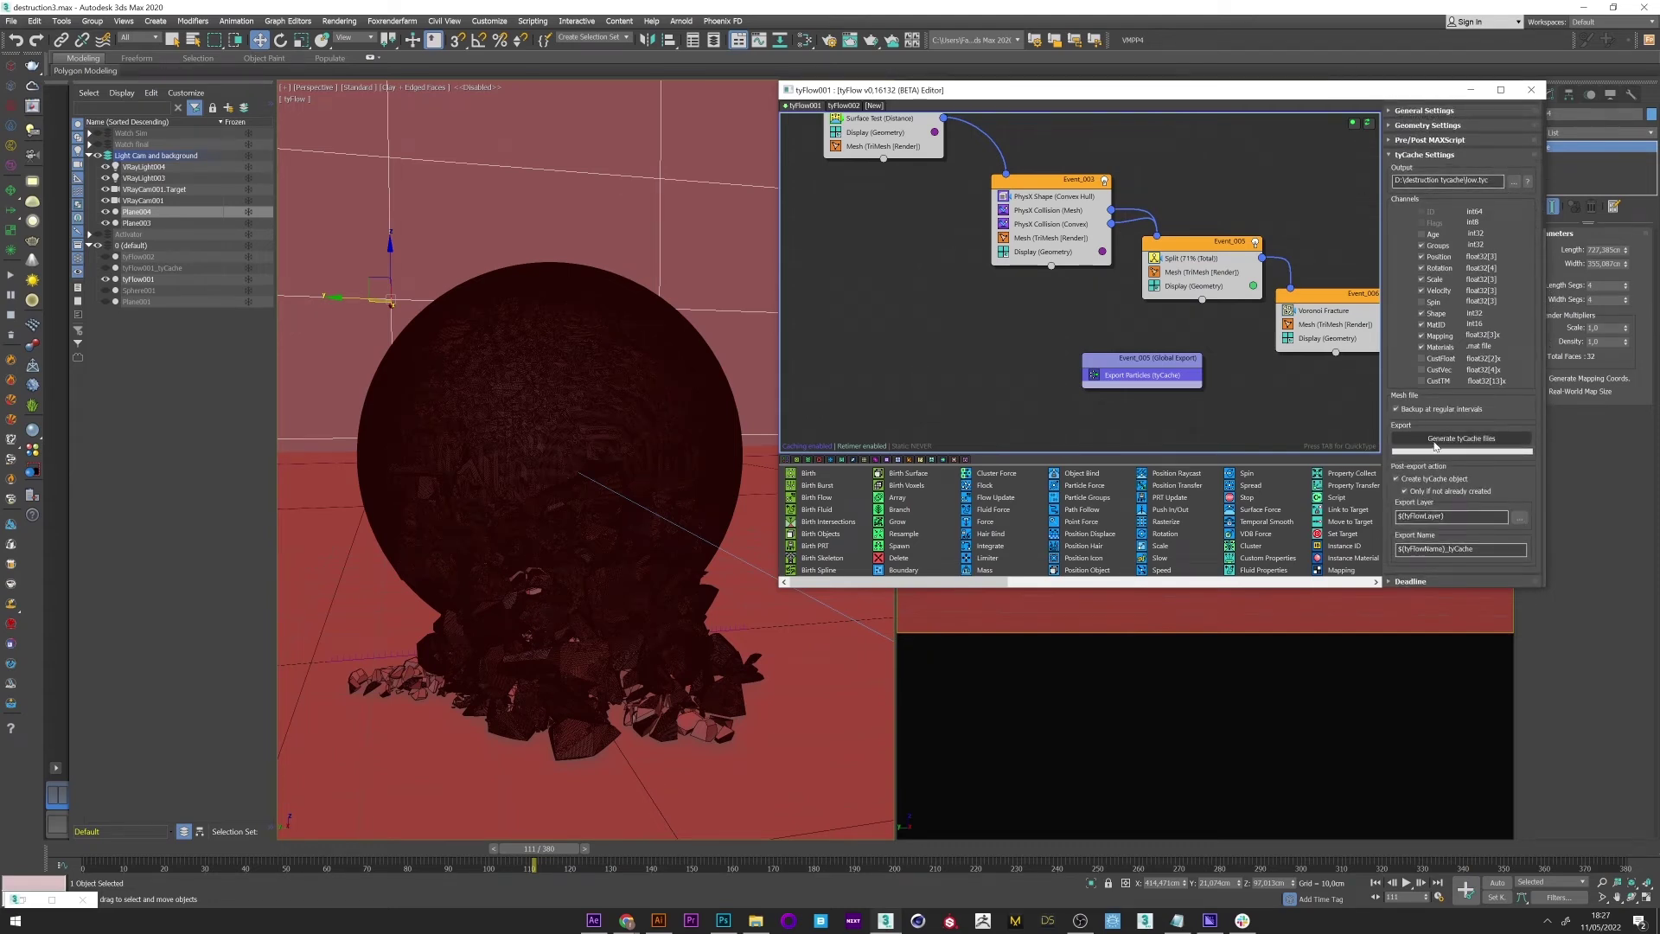
{"action": "left_click", "coordinate": [1434, 441]}
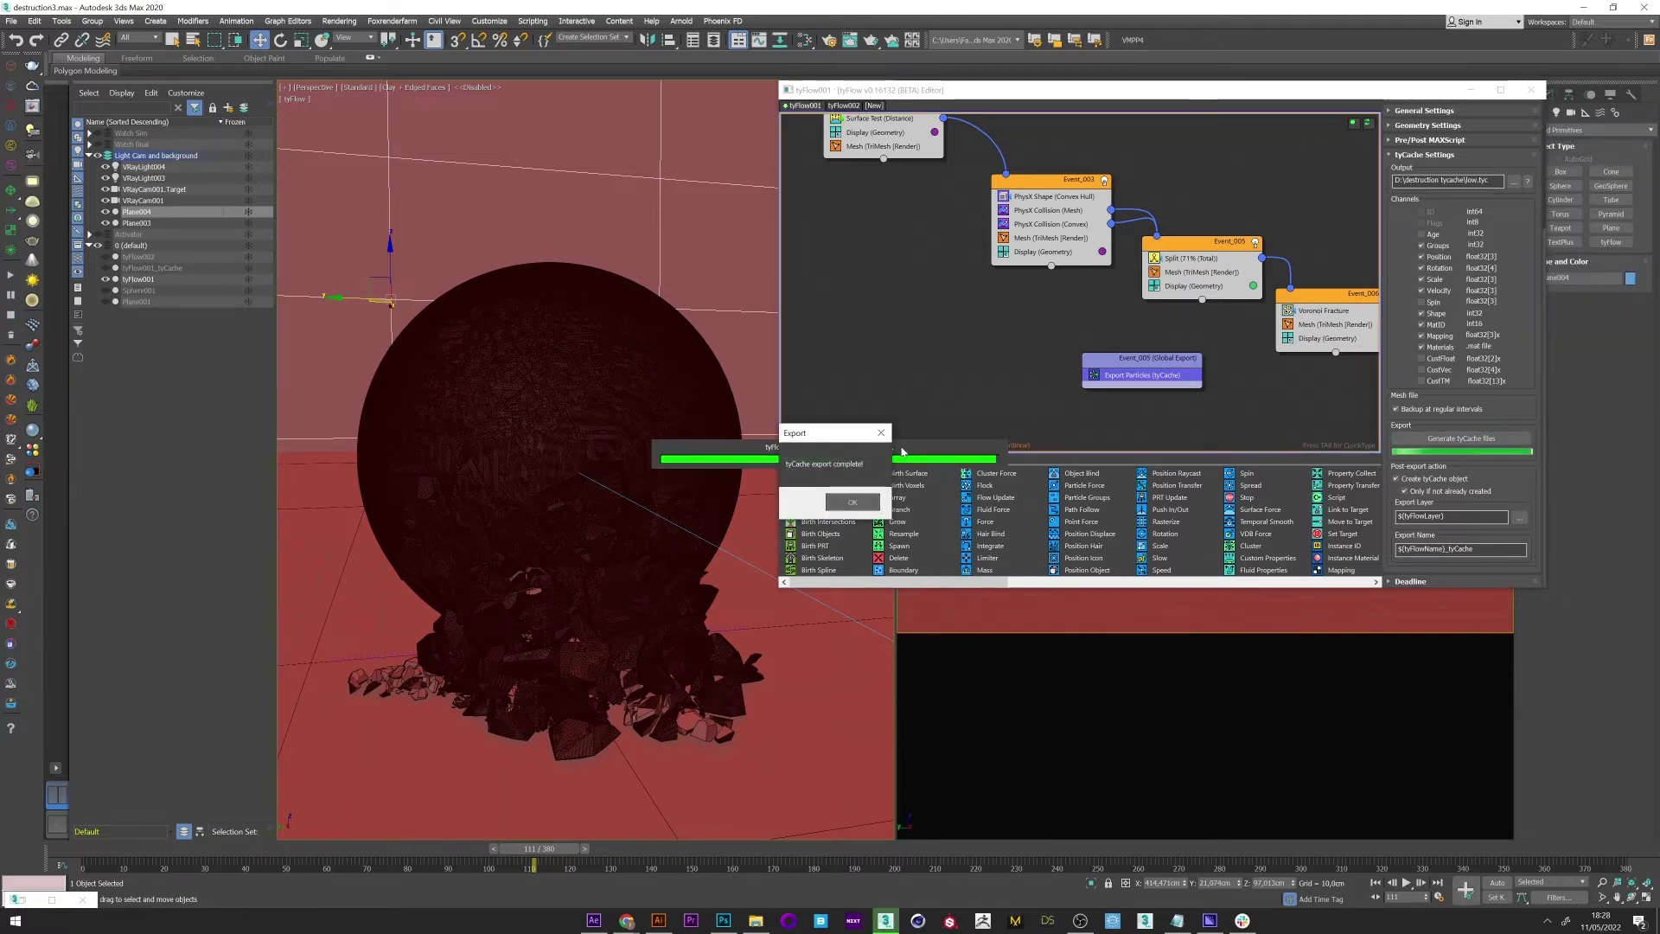
{"action": "left_click", "coordinate": [852, 501]}
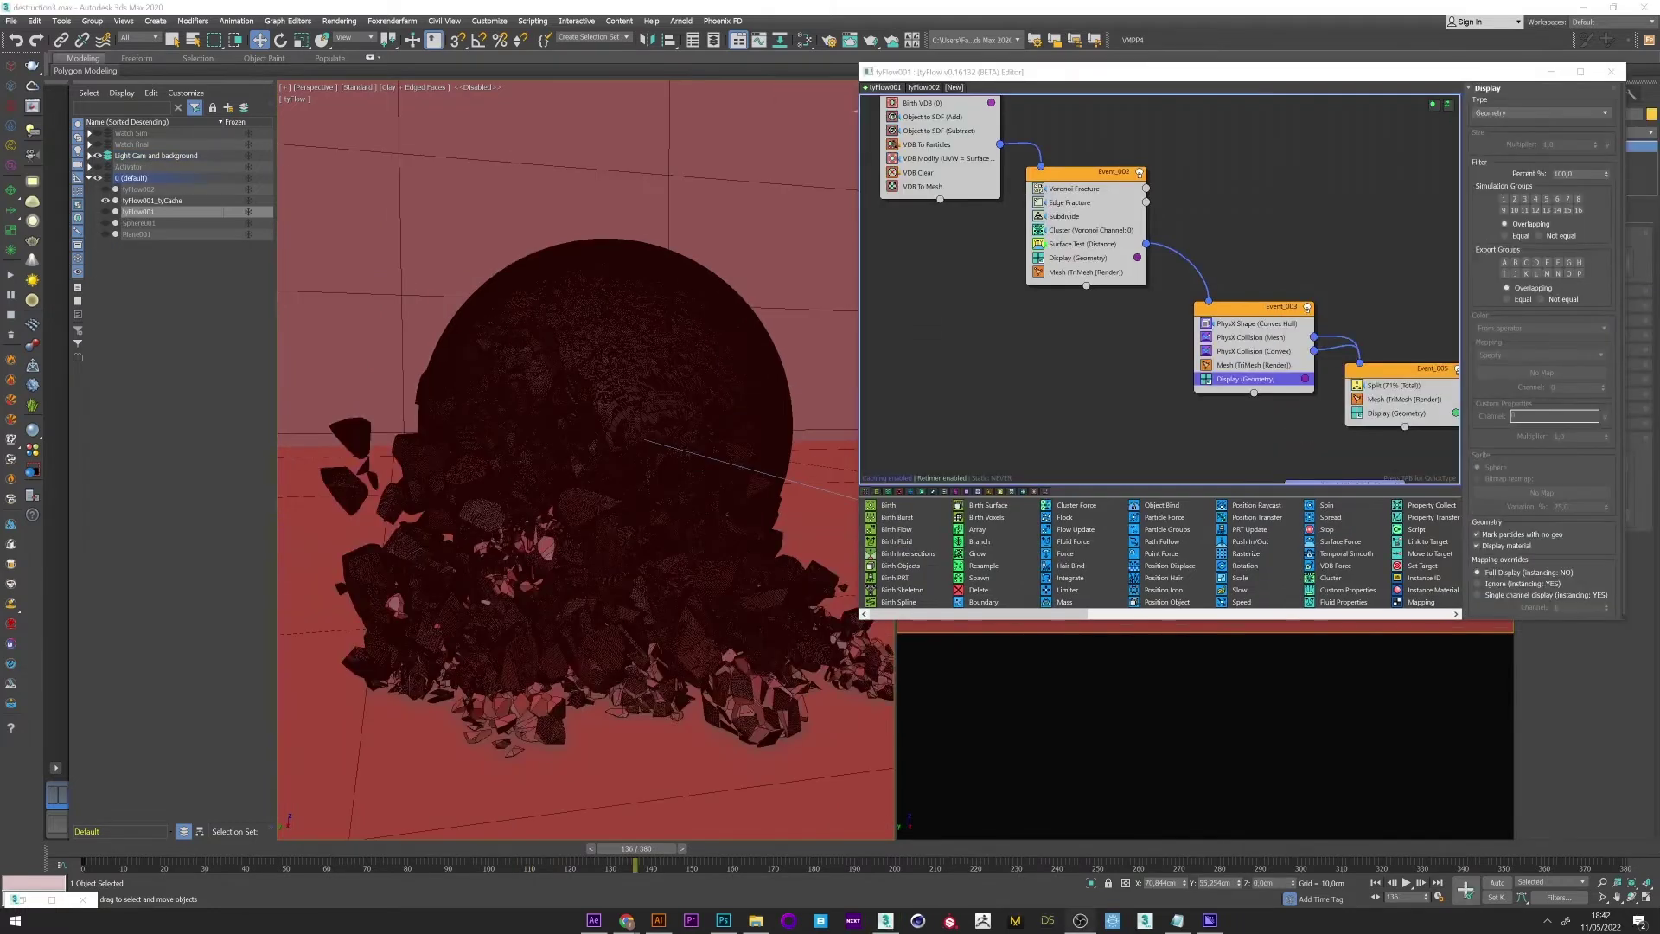
Step: Hide tyFlow001_tyCache and show tyFlow002 in its place, with its Event_001 enabled
{"action": "left_click", "coordinate": [144, 201]}
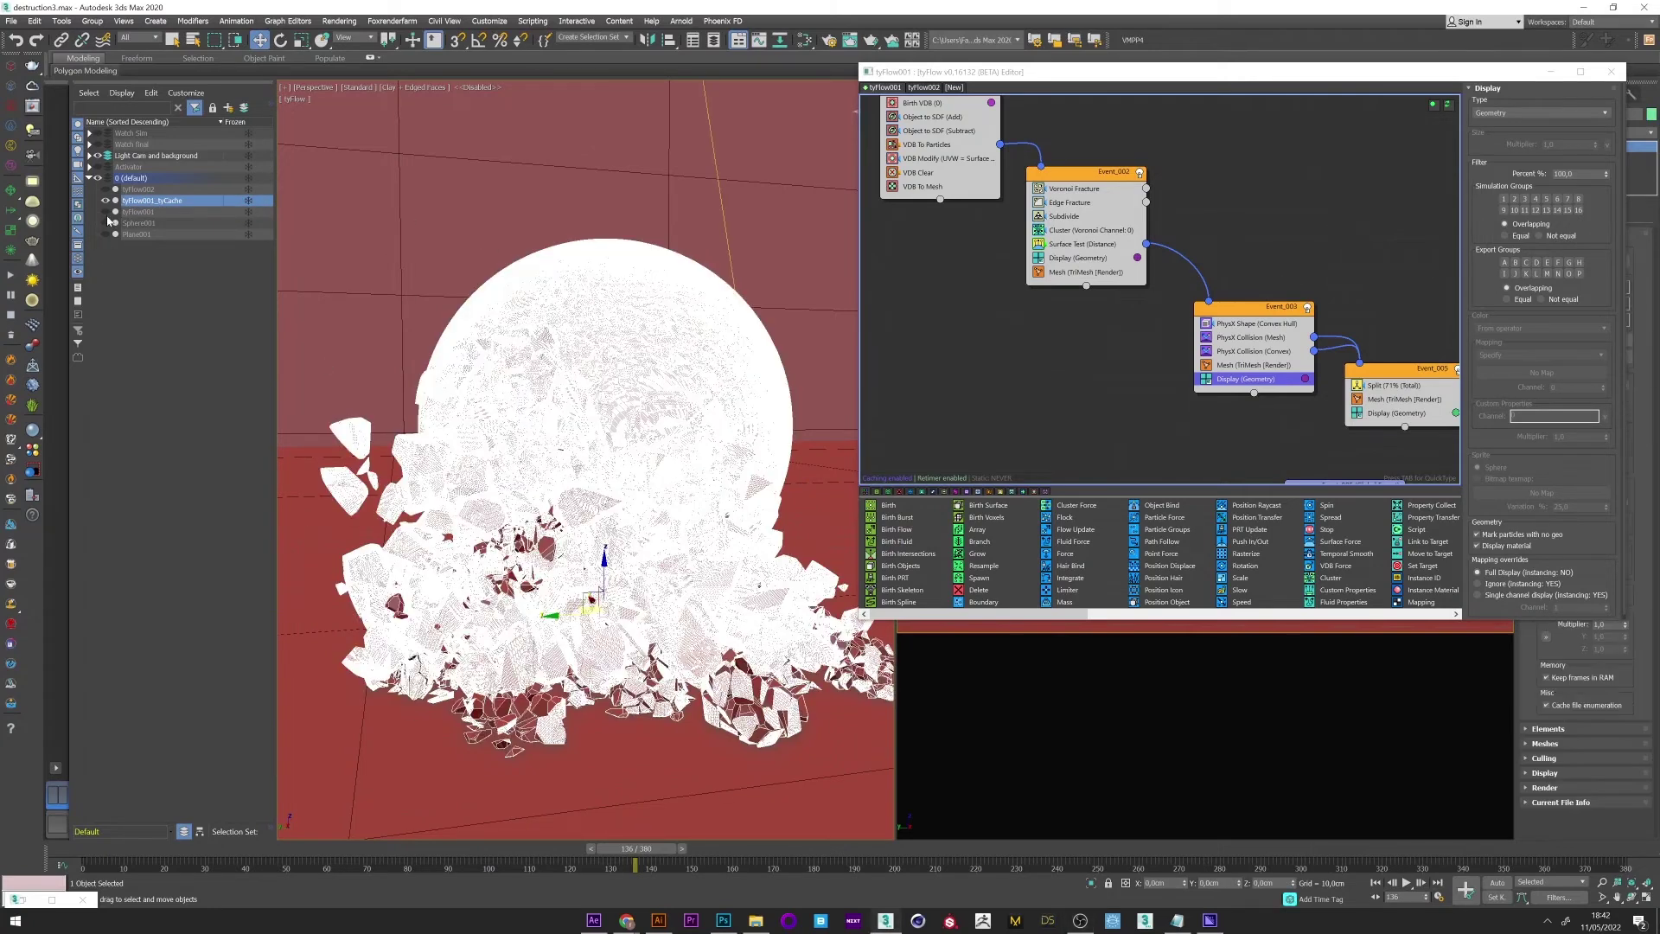
{"action": "left_click", "coordinate": [104, 201]}
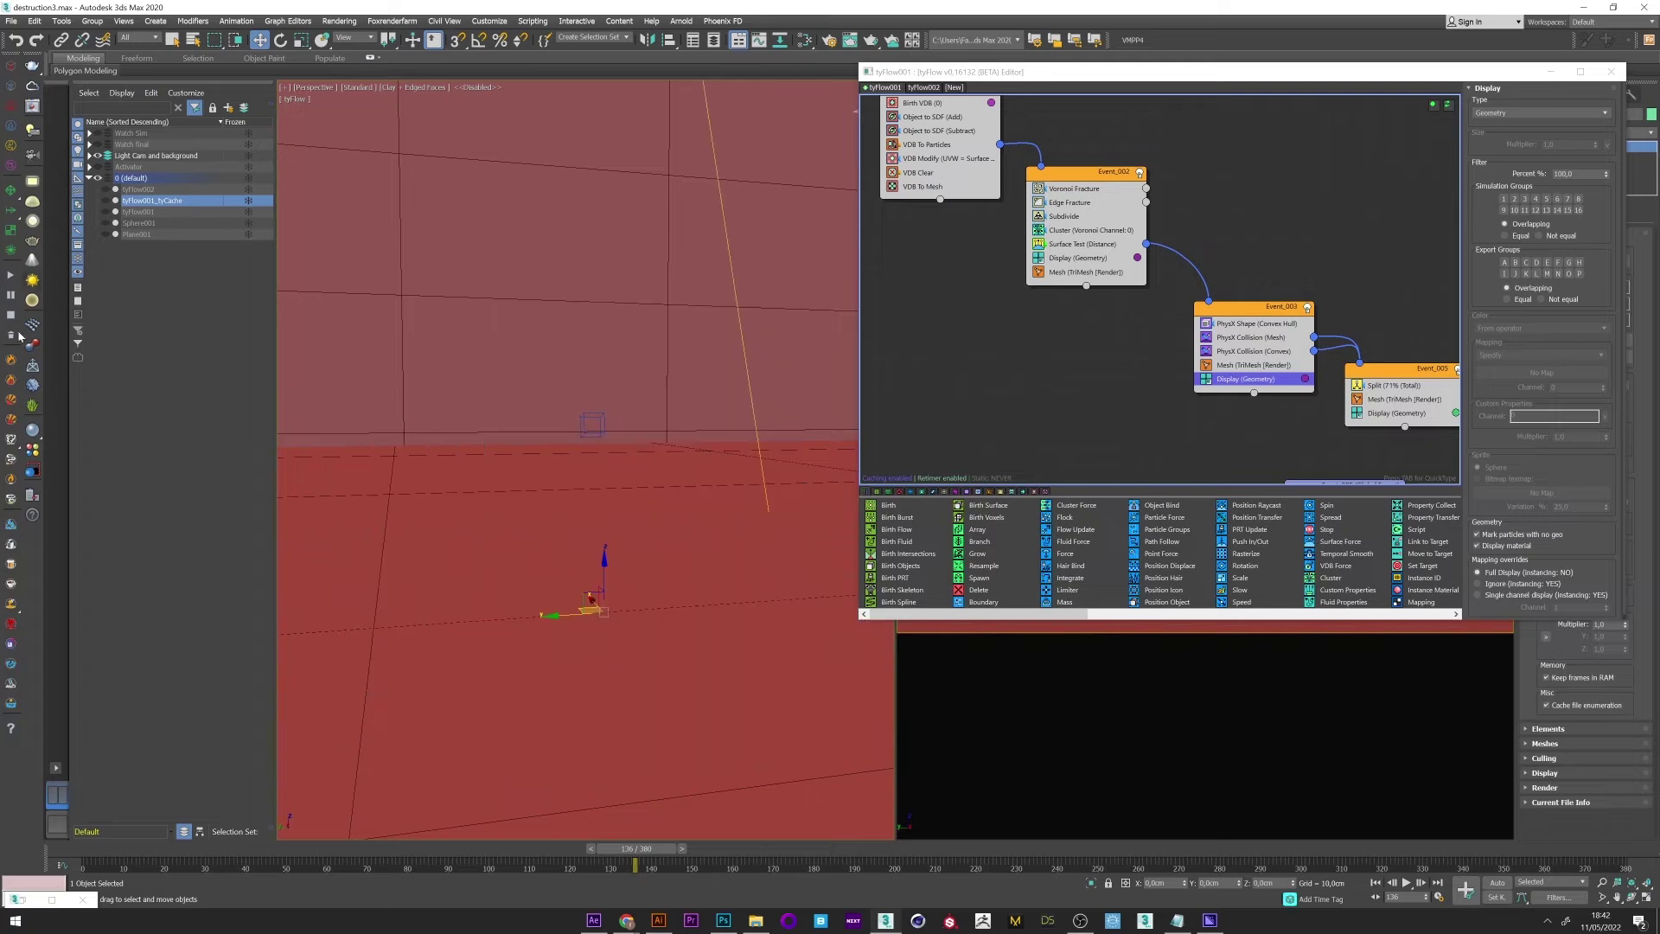
{"action": "left_click", "coordinate": [923, 88]}
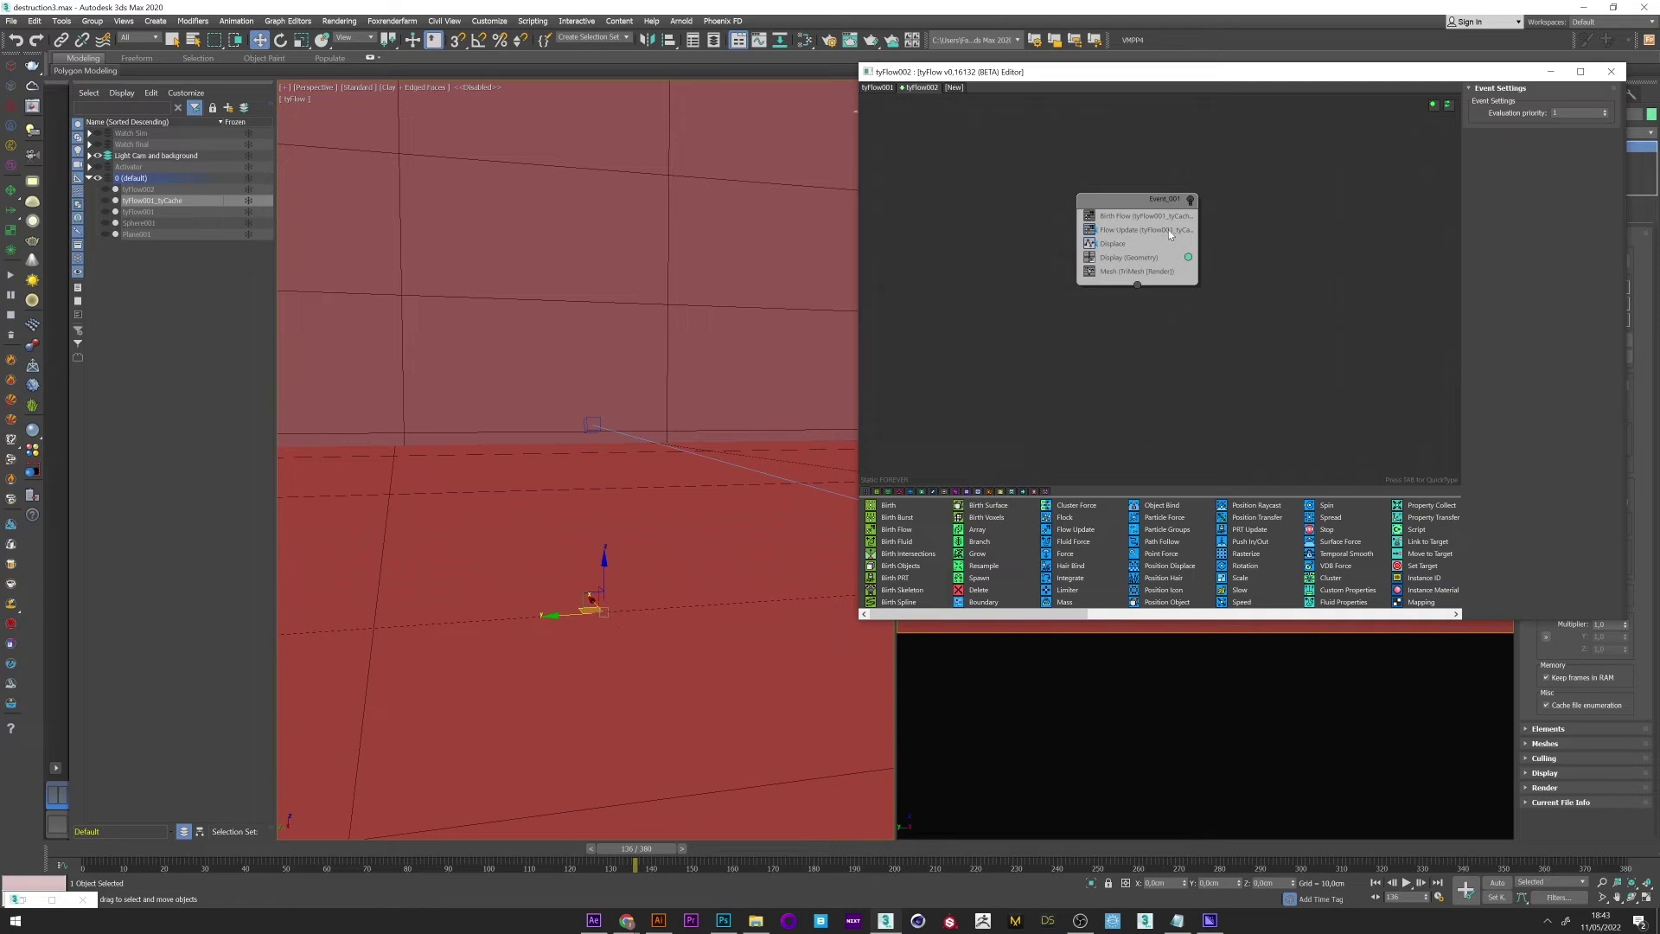
{"action": "left_click", "coordinate": [1119, 216]}
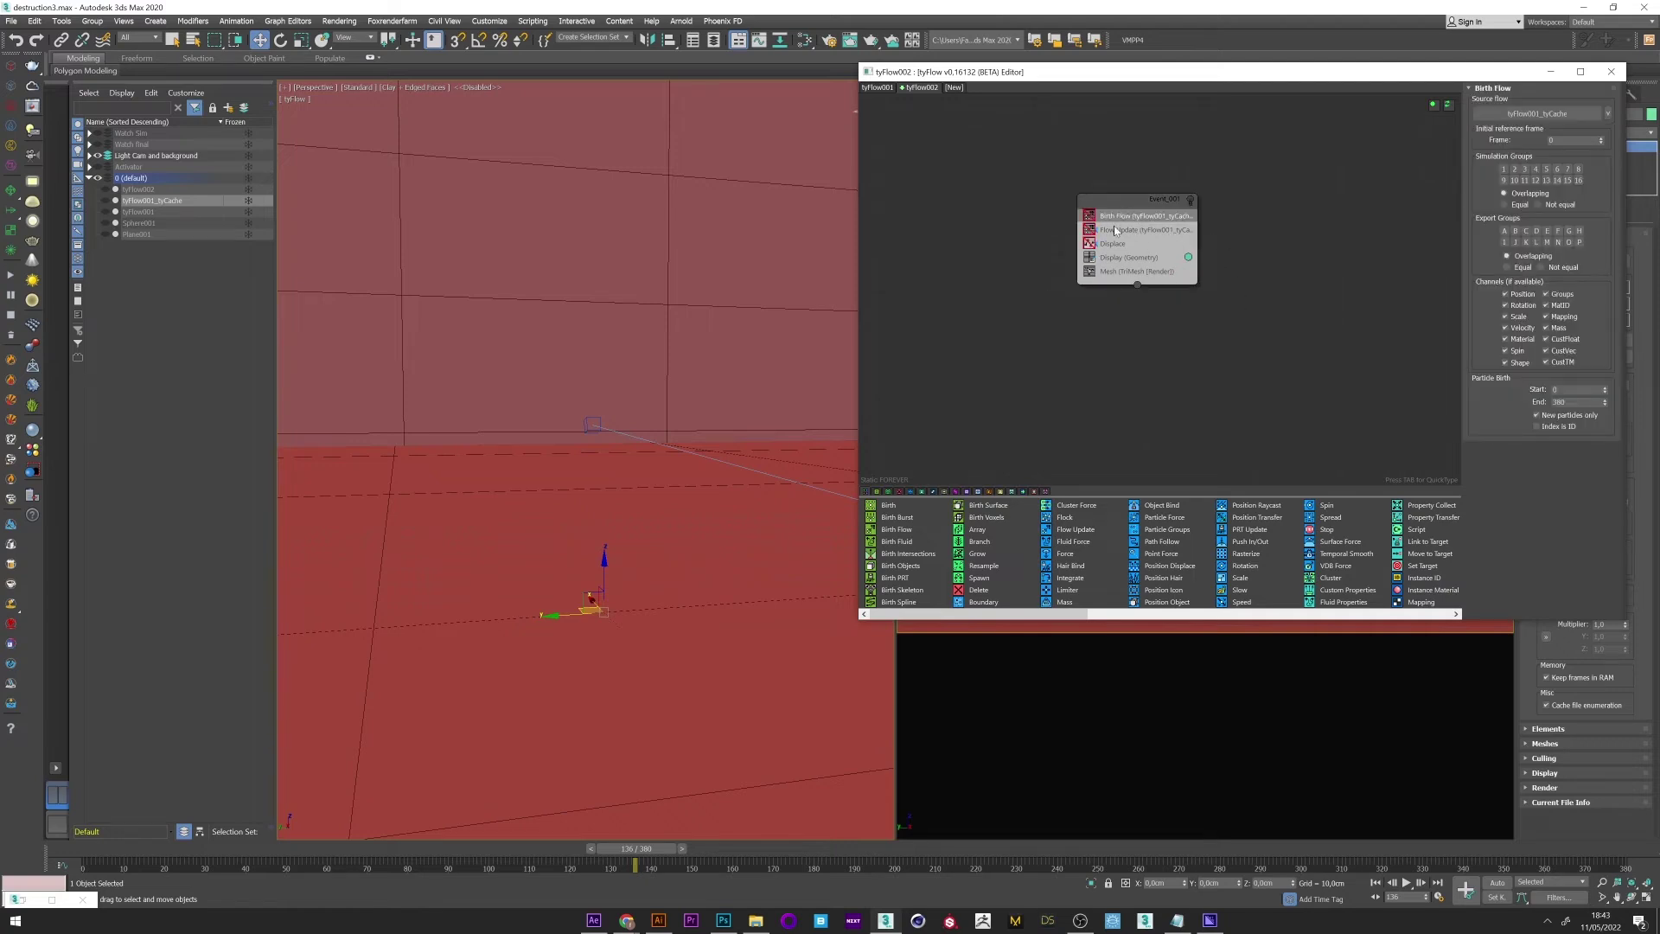
{"action": "left_click", "coordinate": [1188, 201]}
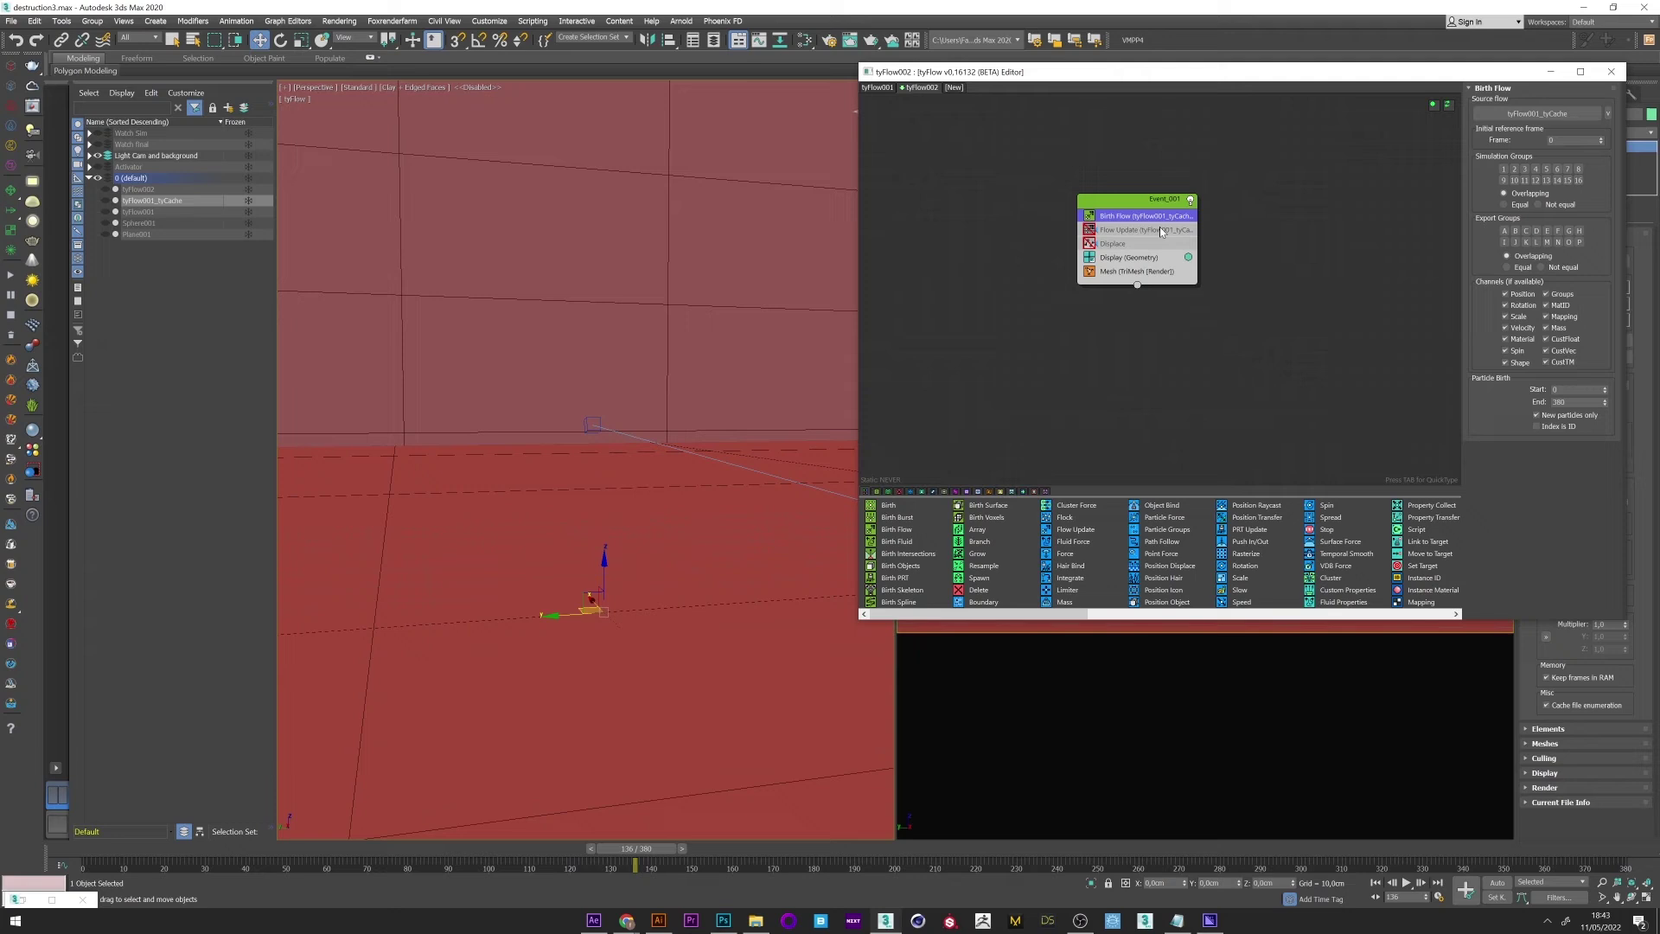
{"action": "left_click", "coordinate": [104, 189]}
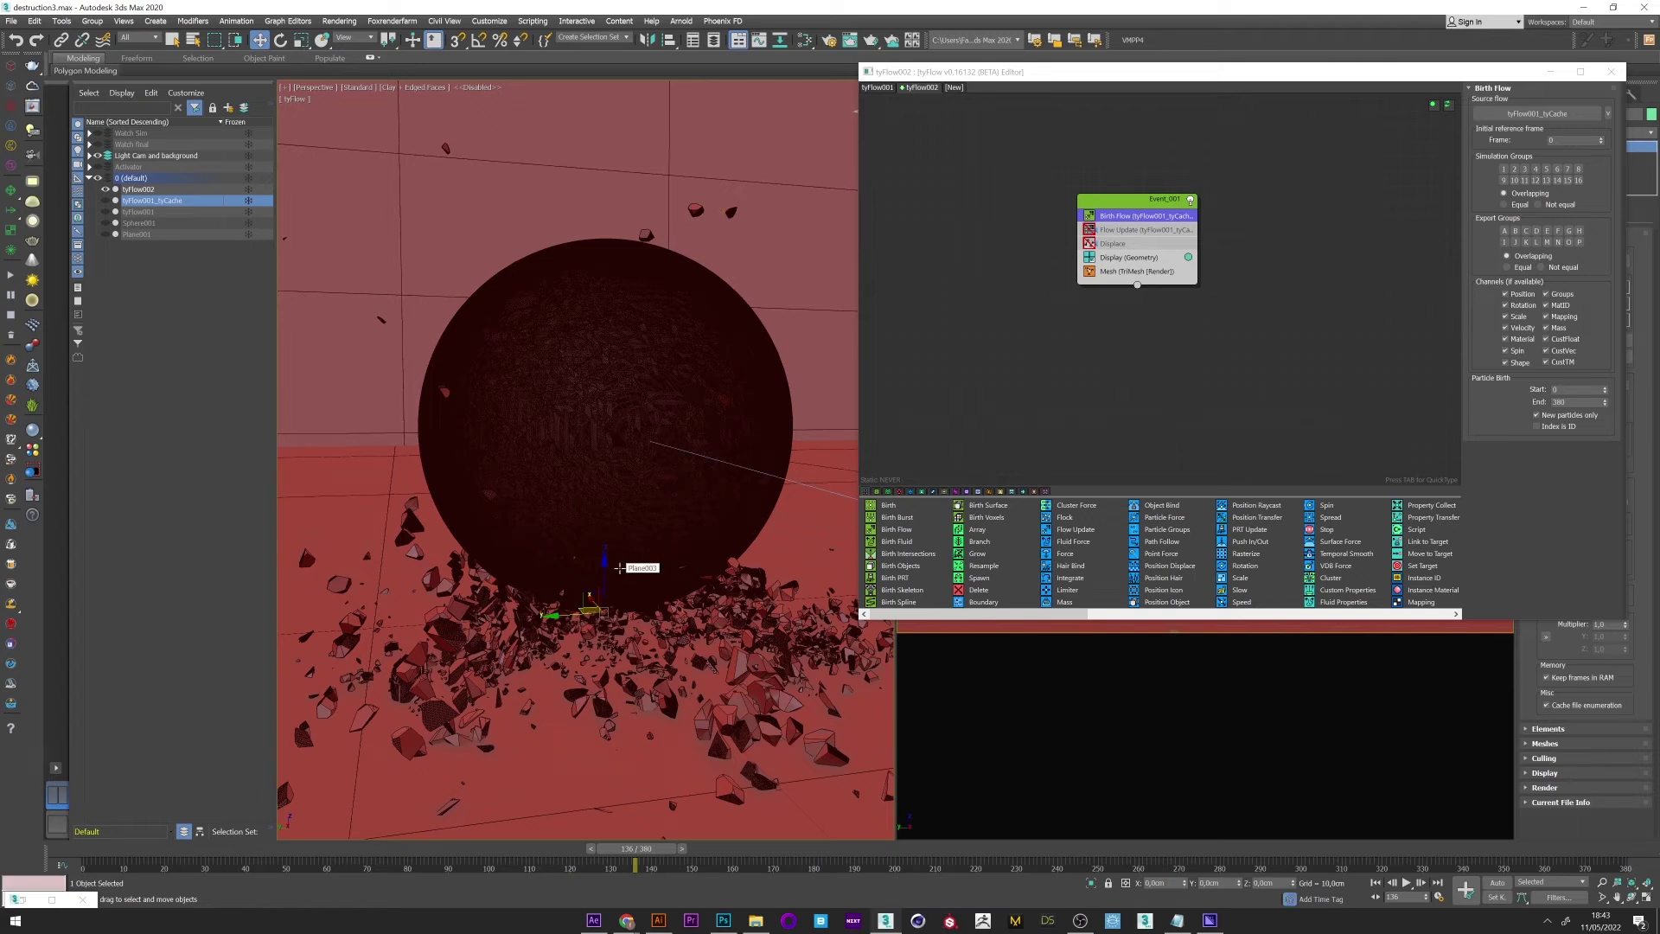
Step: Turn off edged faces in the viewport and enable the Flow Update operator in tyFlow002's Event_001
{"action": "key", "text": "F4"}
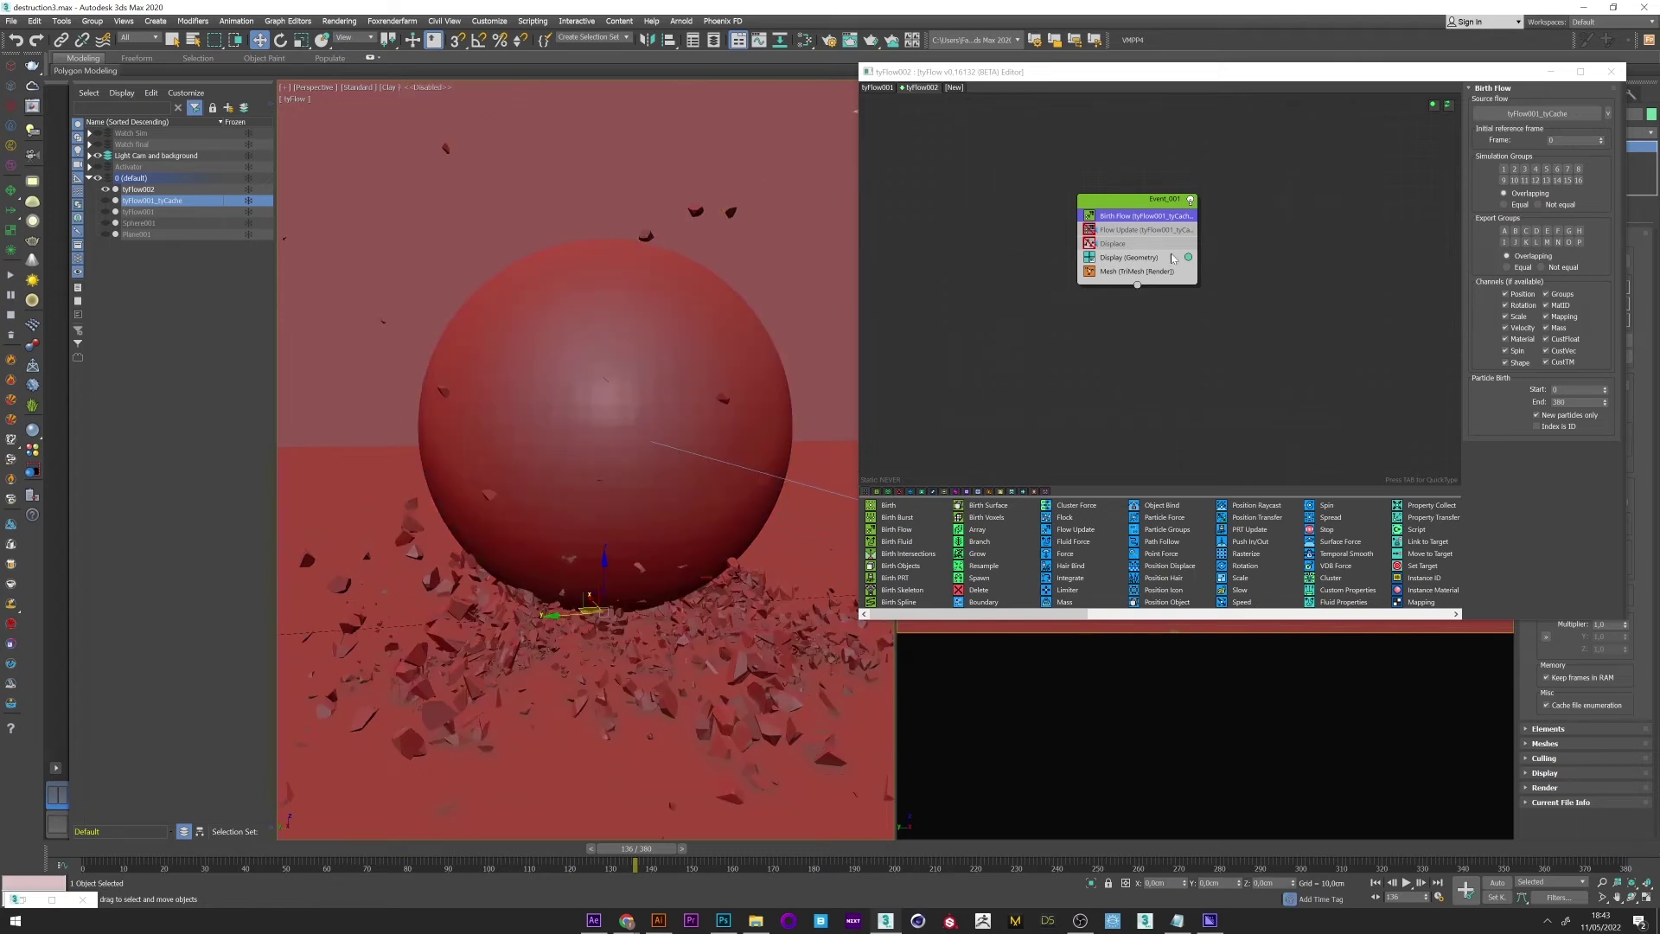
{"action": "left_click", "coordinate": [1123, 231]}
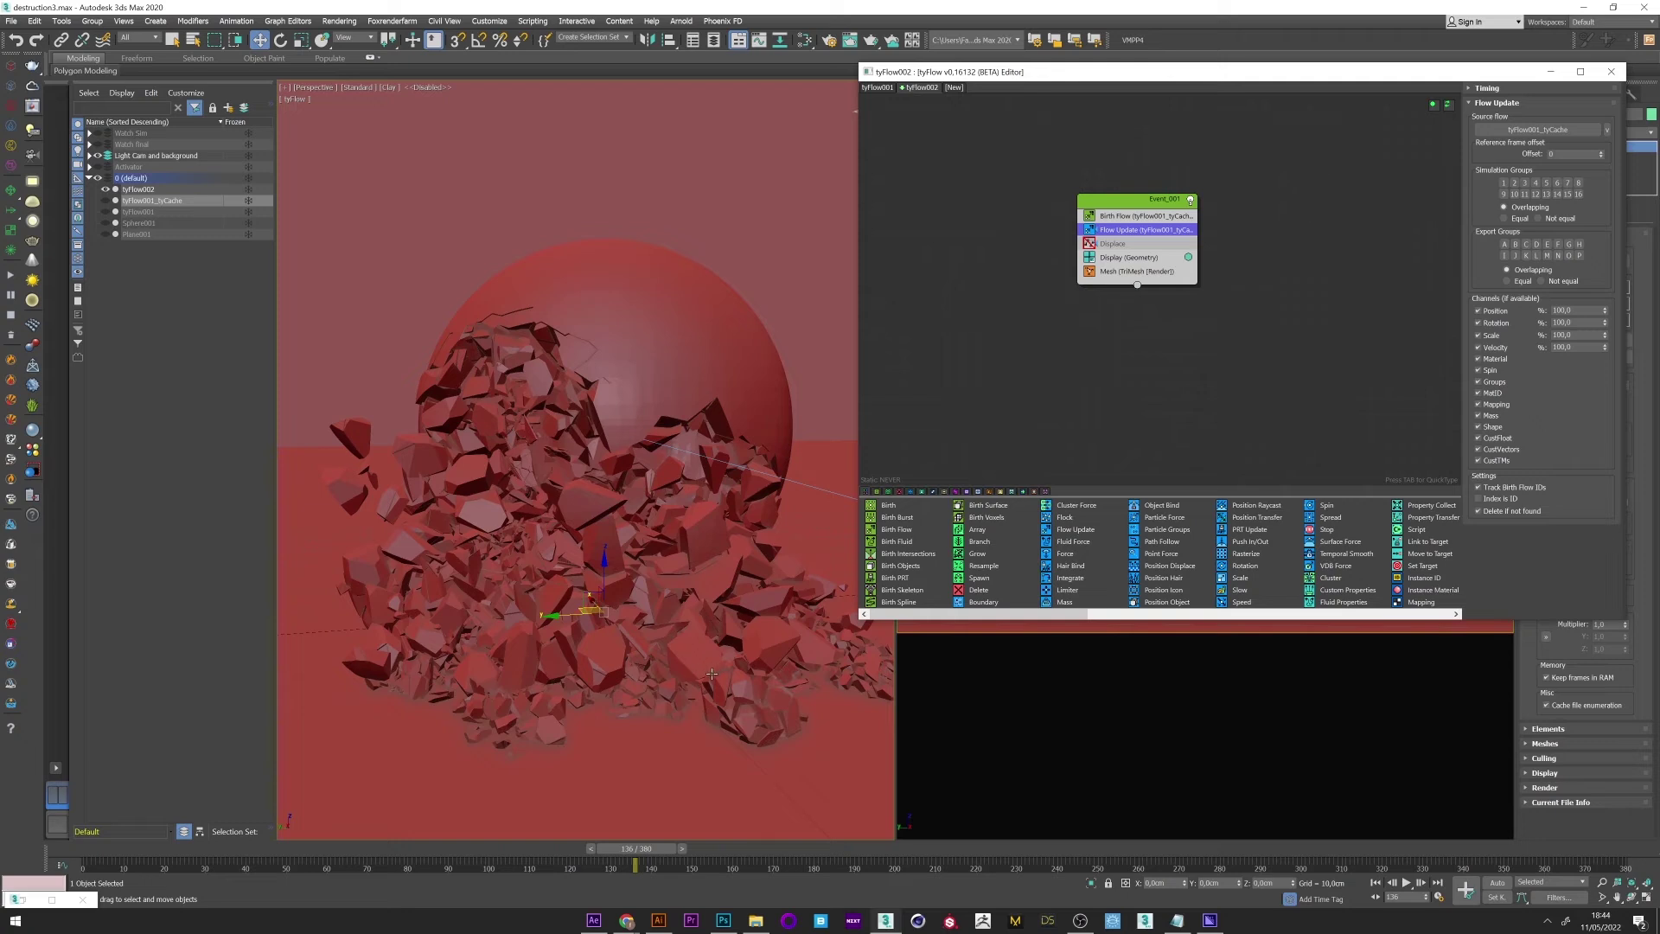
Step: Examine the Displace operator's settings and the Noise map feeding its Composite texmap in the Slate Material Editor
{"action": "left_click", "coordinate": [1136, 249]}
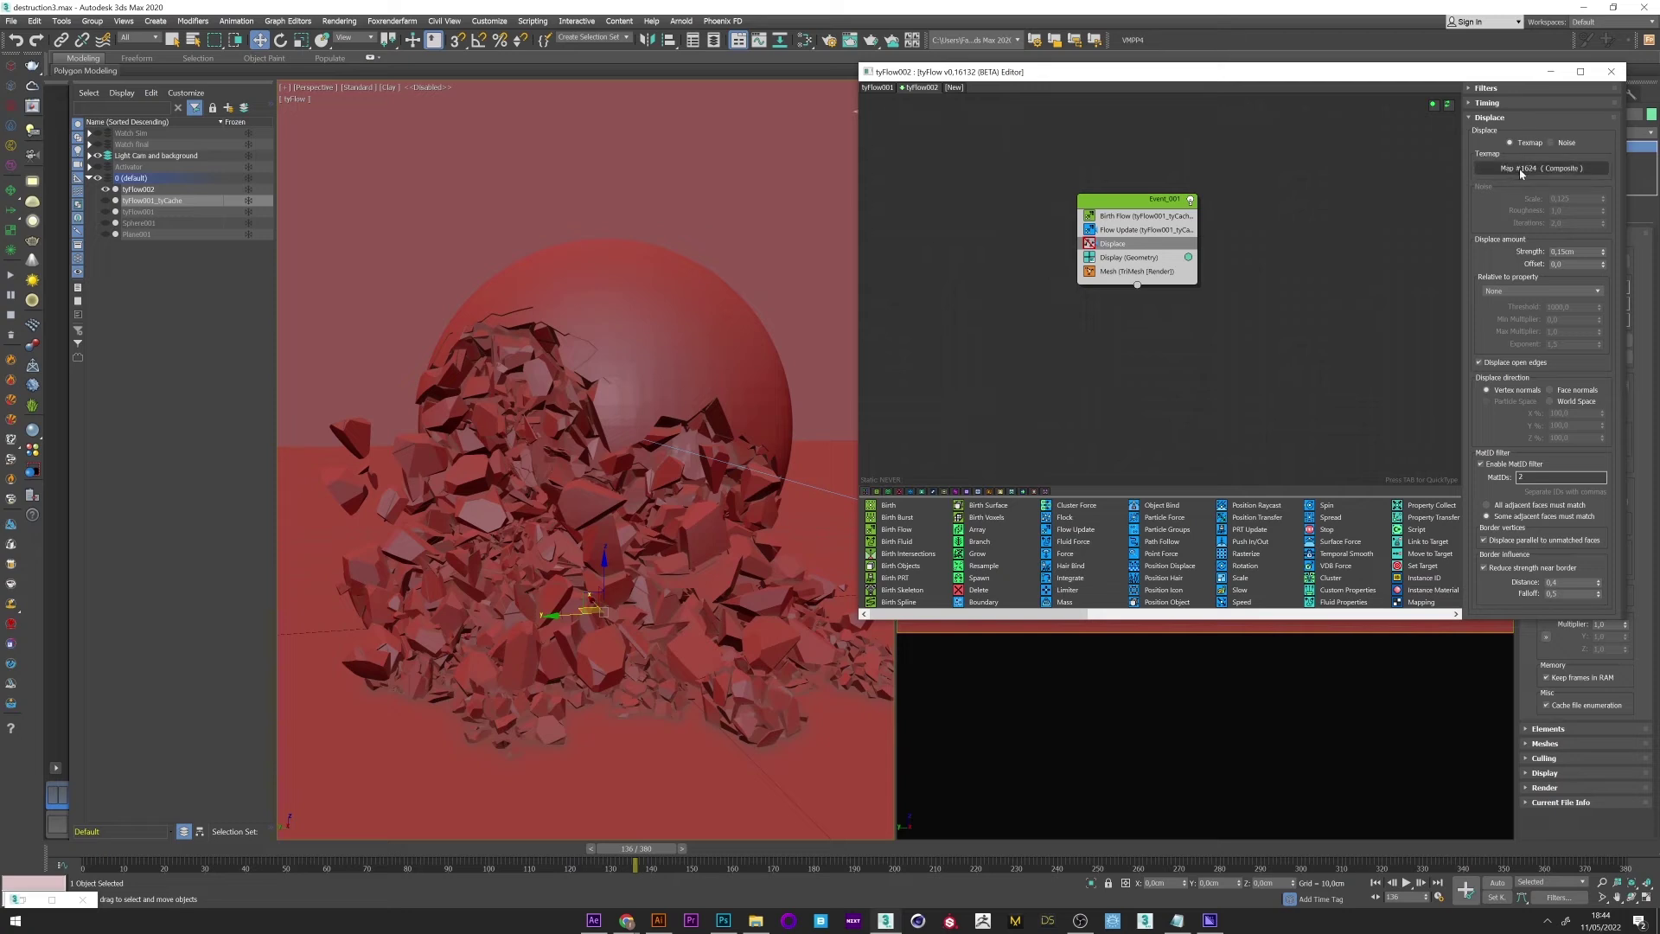
{"action": "left_click", "coordinate": [1167, 334]}
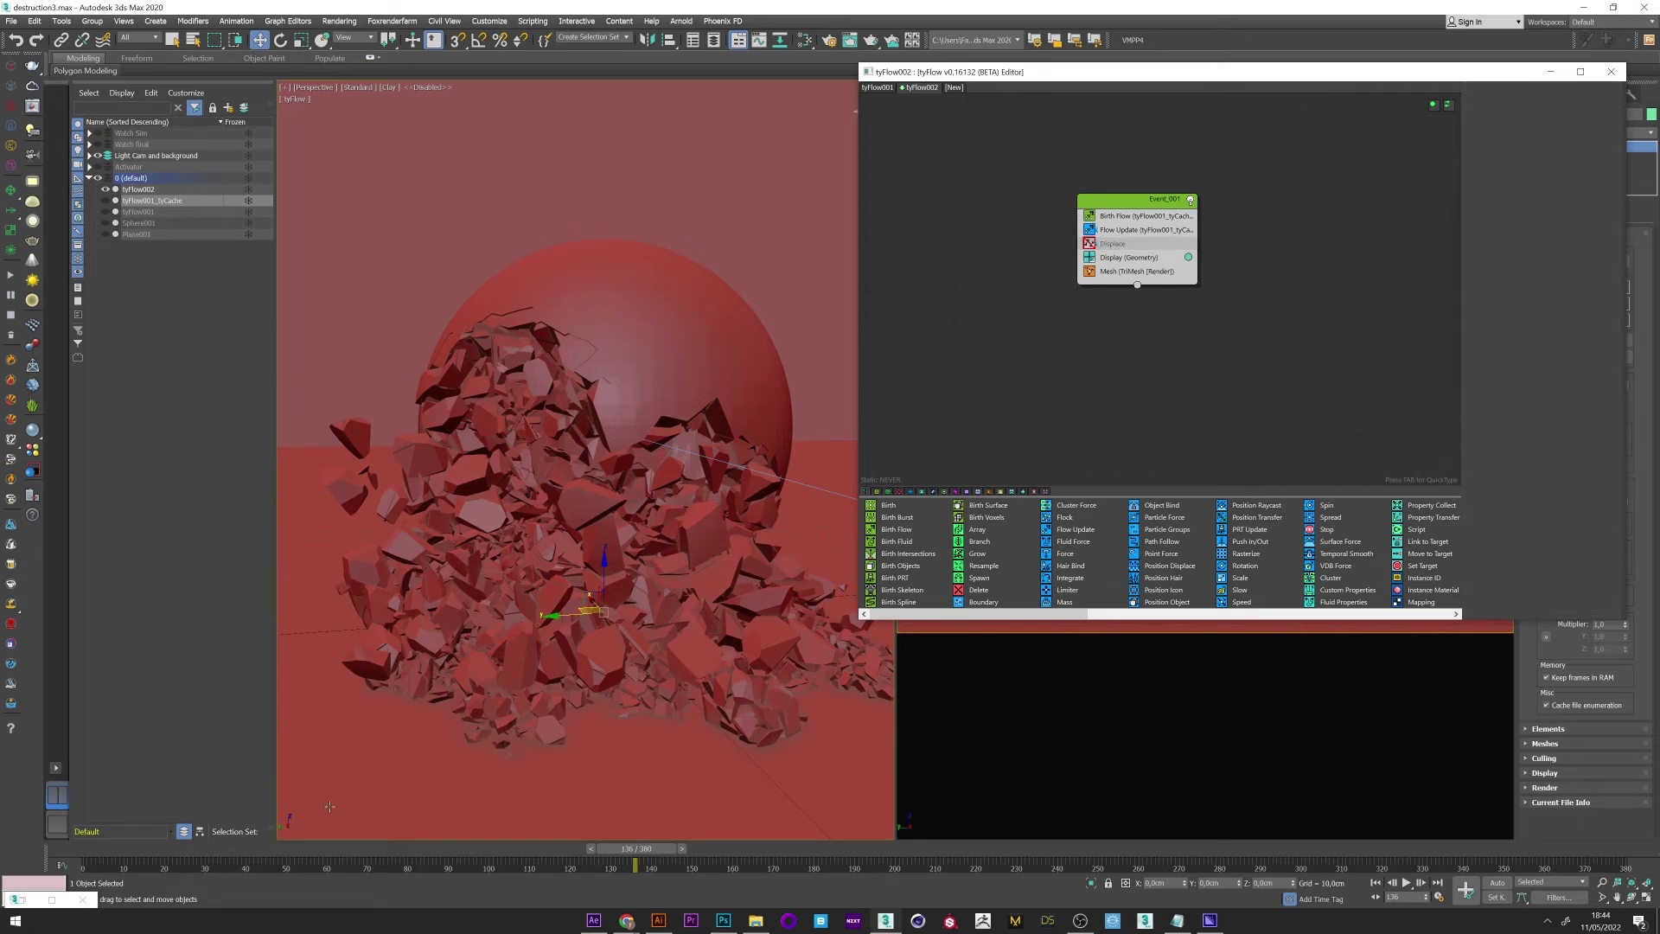
{"action": "left_click", "coordinate": [55, 900]}
{"action": "left_click_drag", "start_coordinate": [1248, 12], "coordinate": [660, 349]}
{"action": "left_click", "coordinate": [1166, 245]}
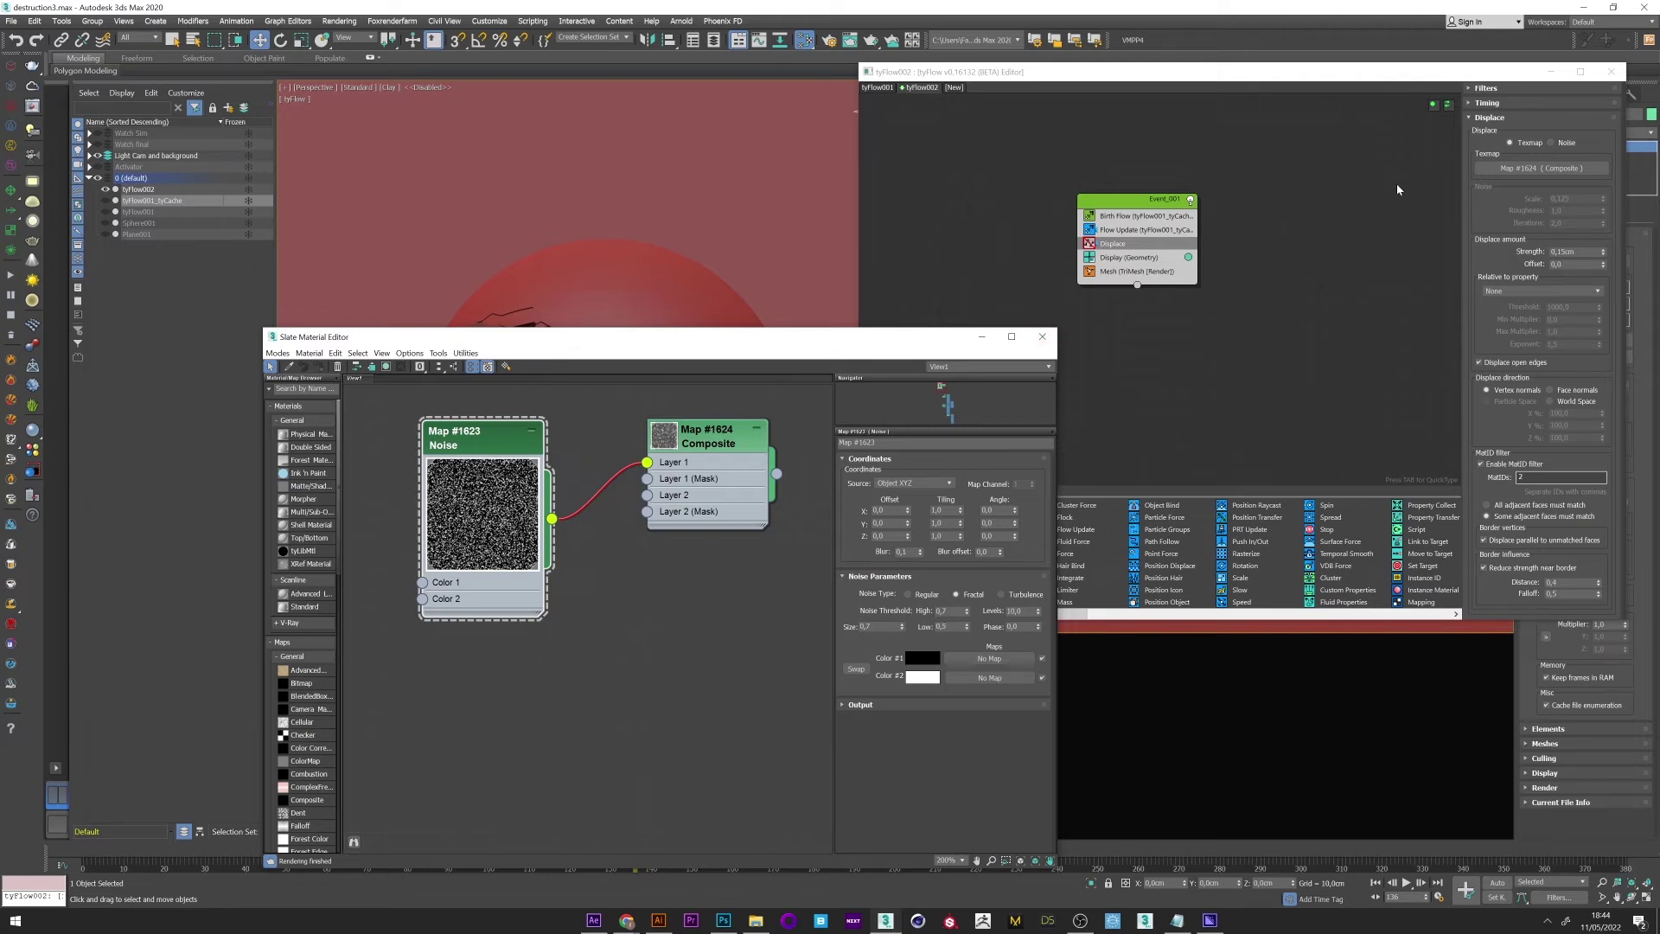
{"action": "left_click_drag", "start_coordinate": [551, 519], "coordinate": [554, 800]}
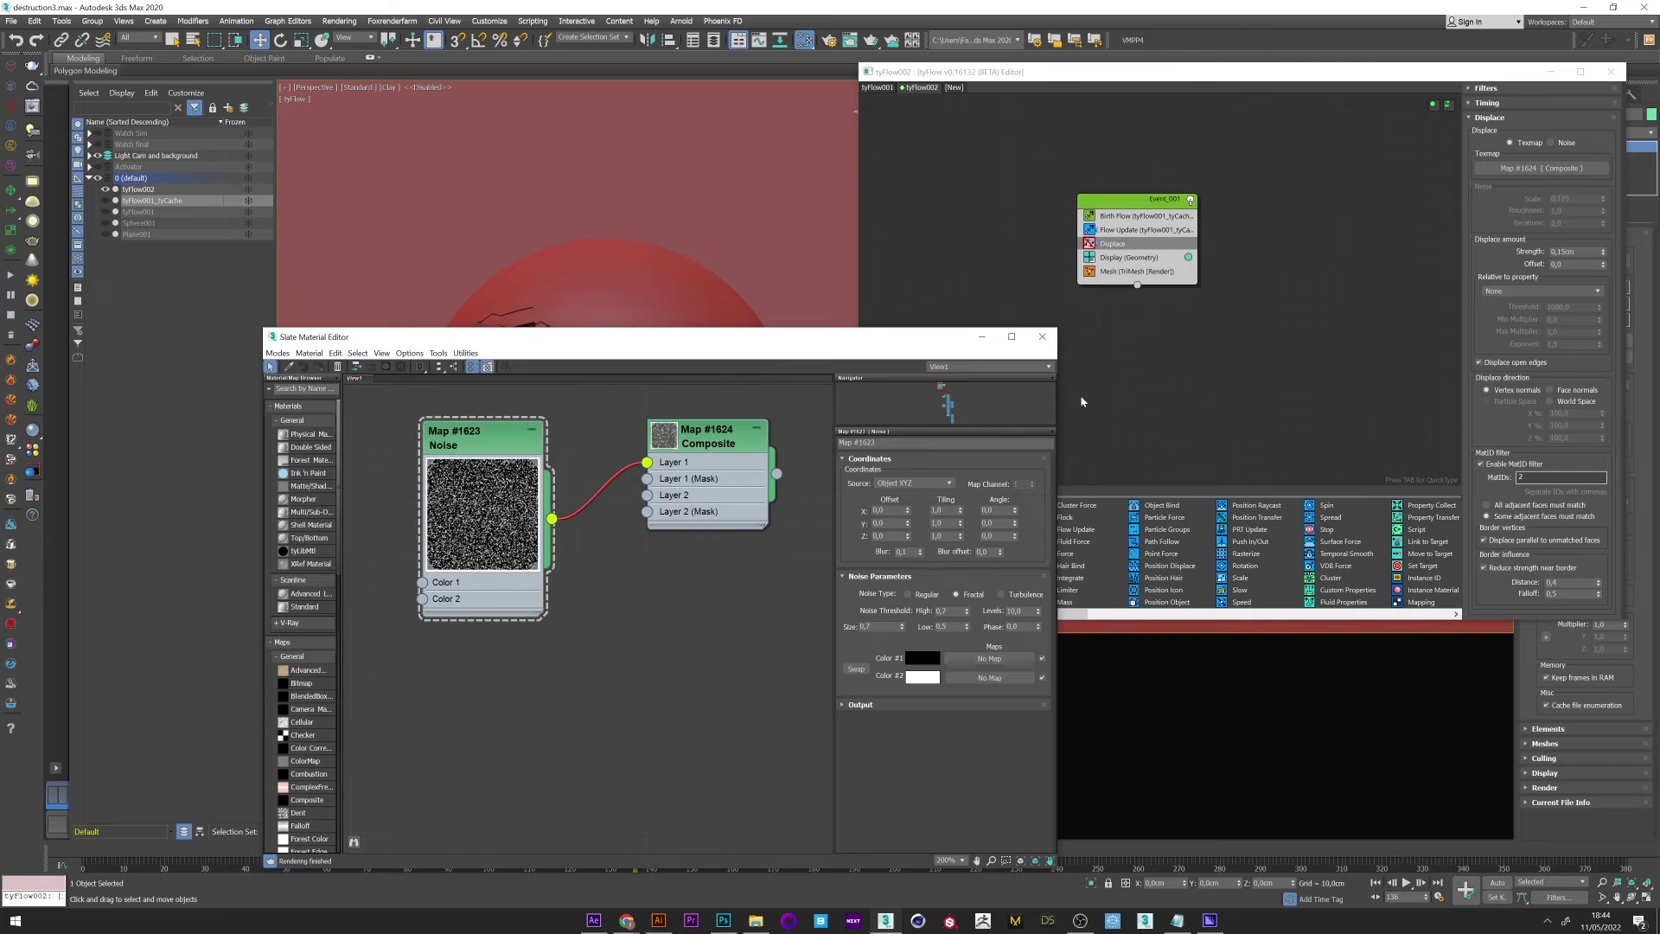
{"action": "left_click", "coordinate": [986, 337]}
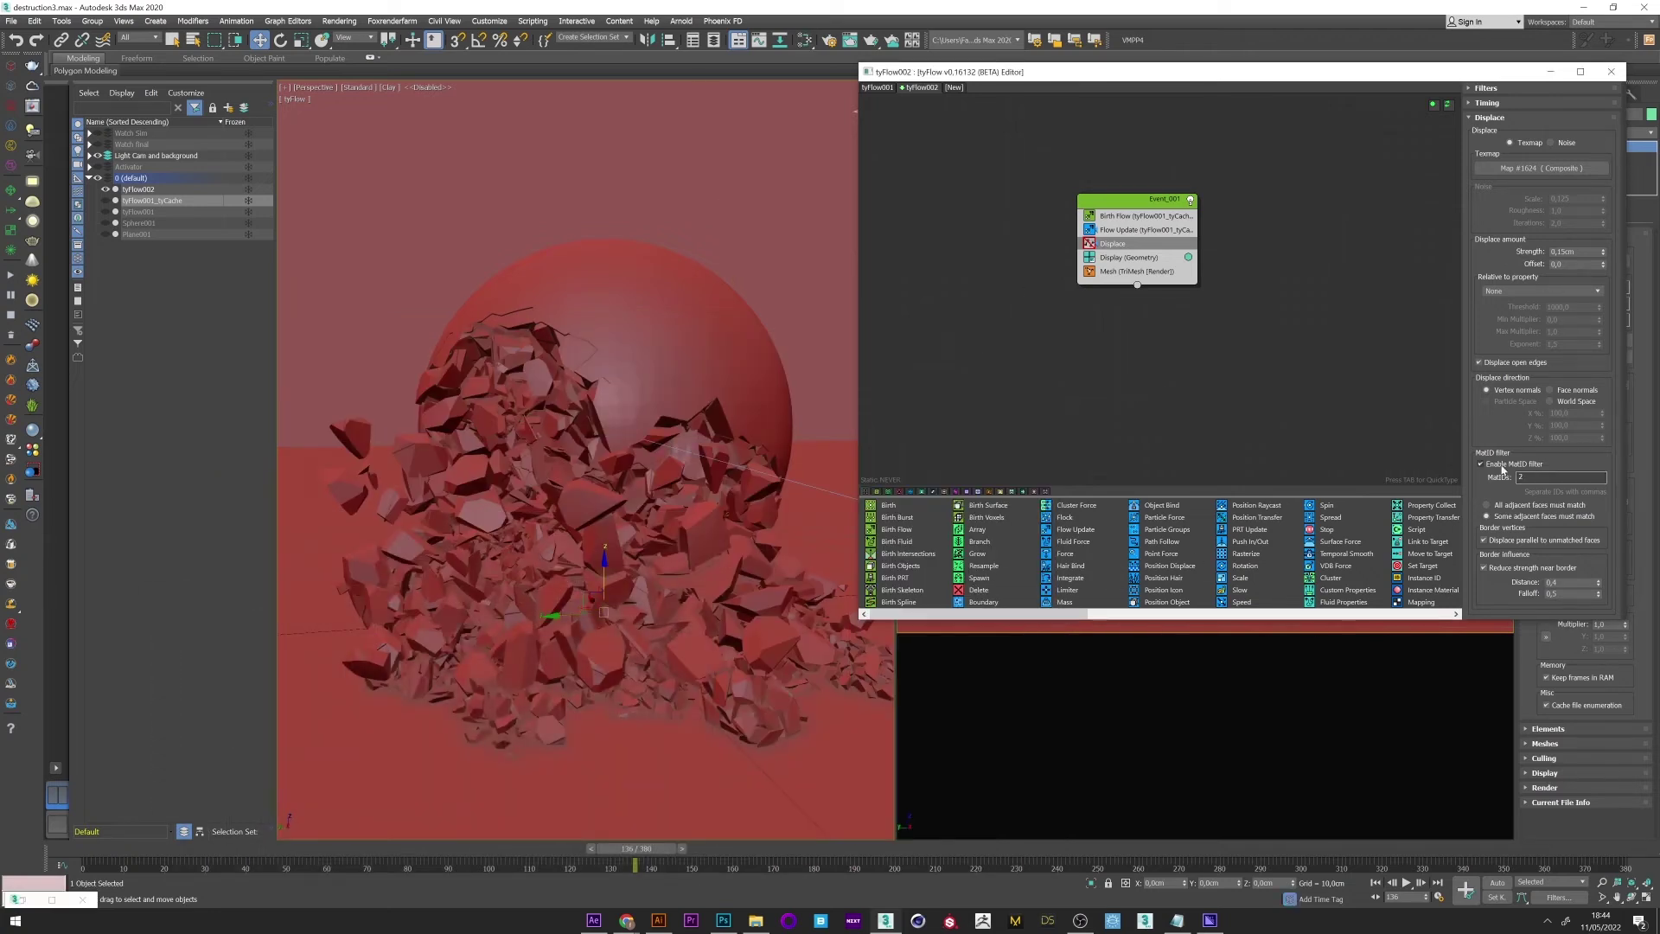
Step: Disable the MatID filter of the Displace operator and enable the operator
{"action": "left_click", "coordinate": [1482, 465]}
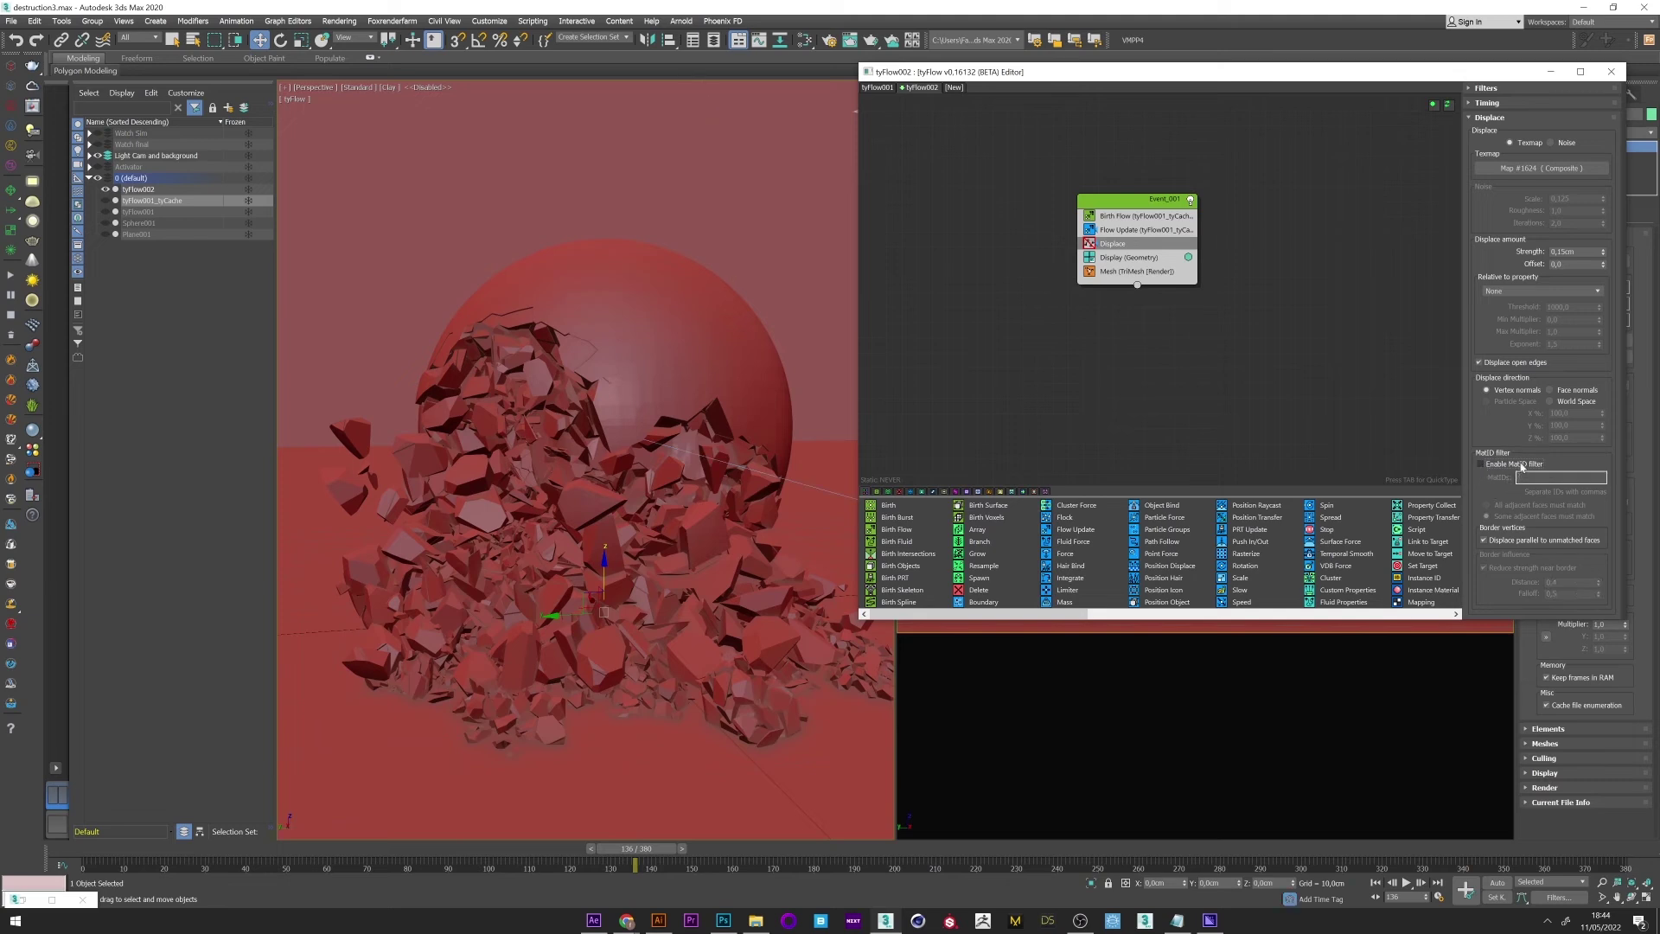
{"action": "left_click", "coordinate": [1091, 243]}
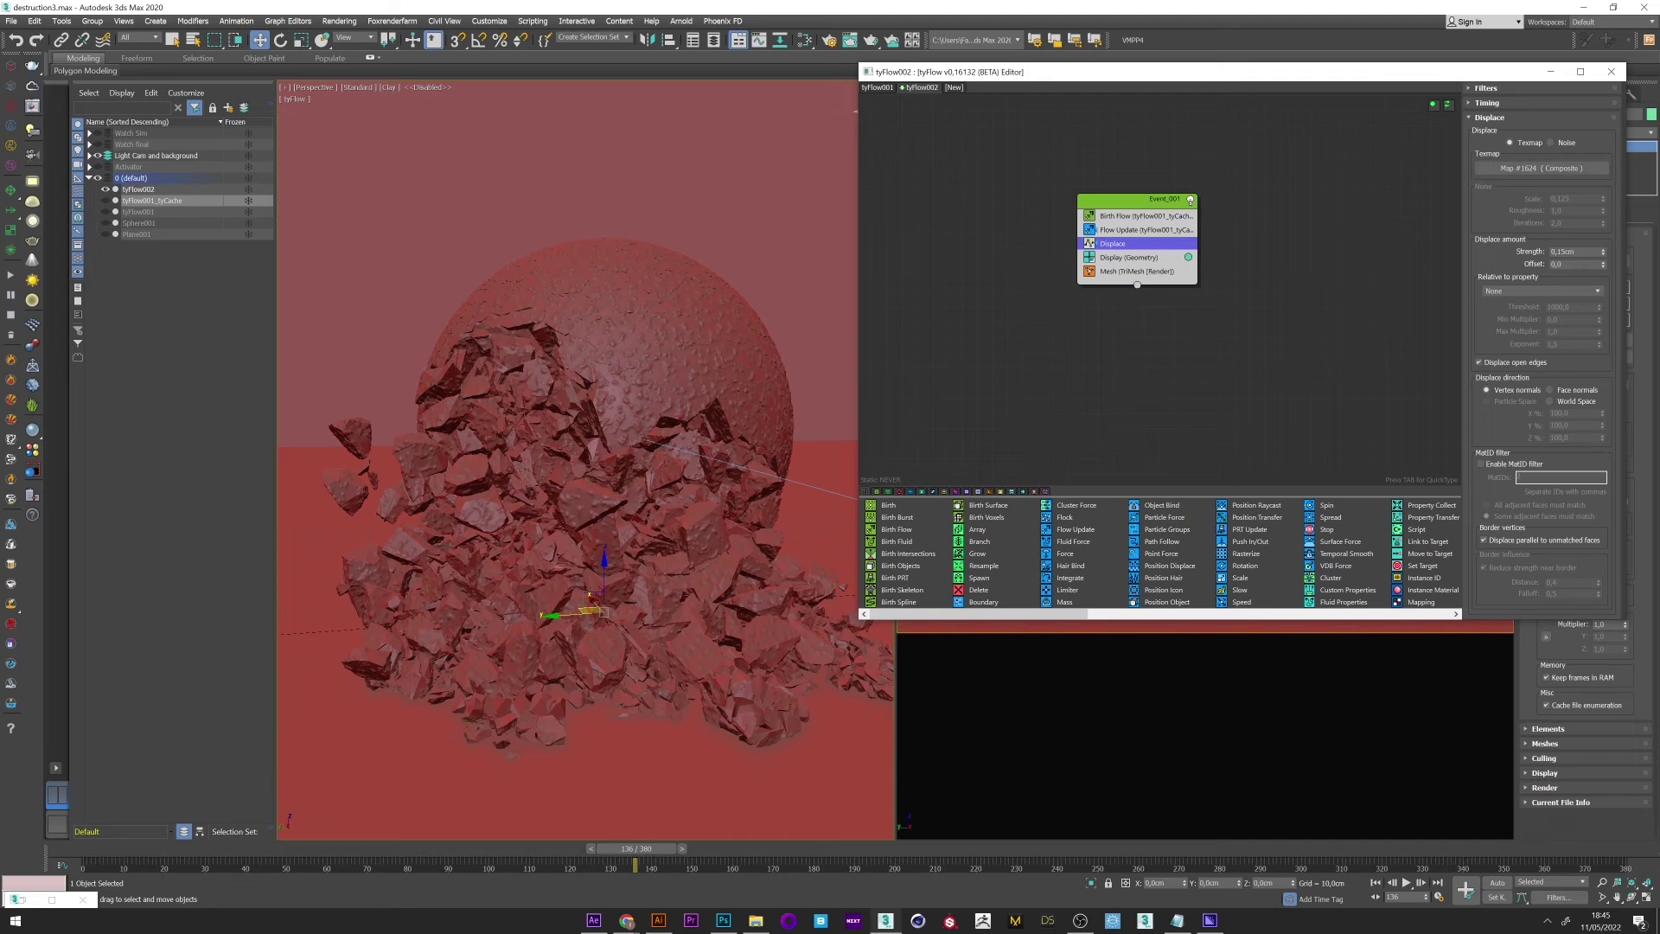
Step: Try a displacement strength of 0.4 cm in the Displace operator and return it to 0.15 cm
{"action": "left_click", "coordinate": [1575, 252]}
{"action": "key", "text": "BackSpace"}
{"action": "key", "text": "BackSpace"}
{"action": "key", "text": "BackSpace"}
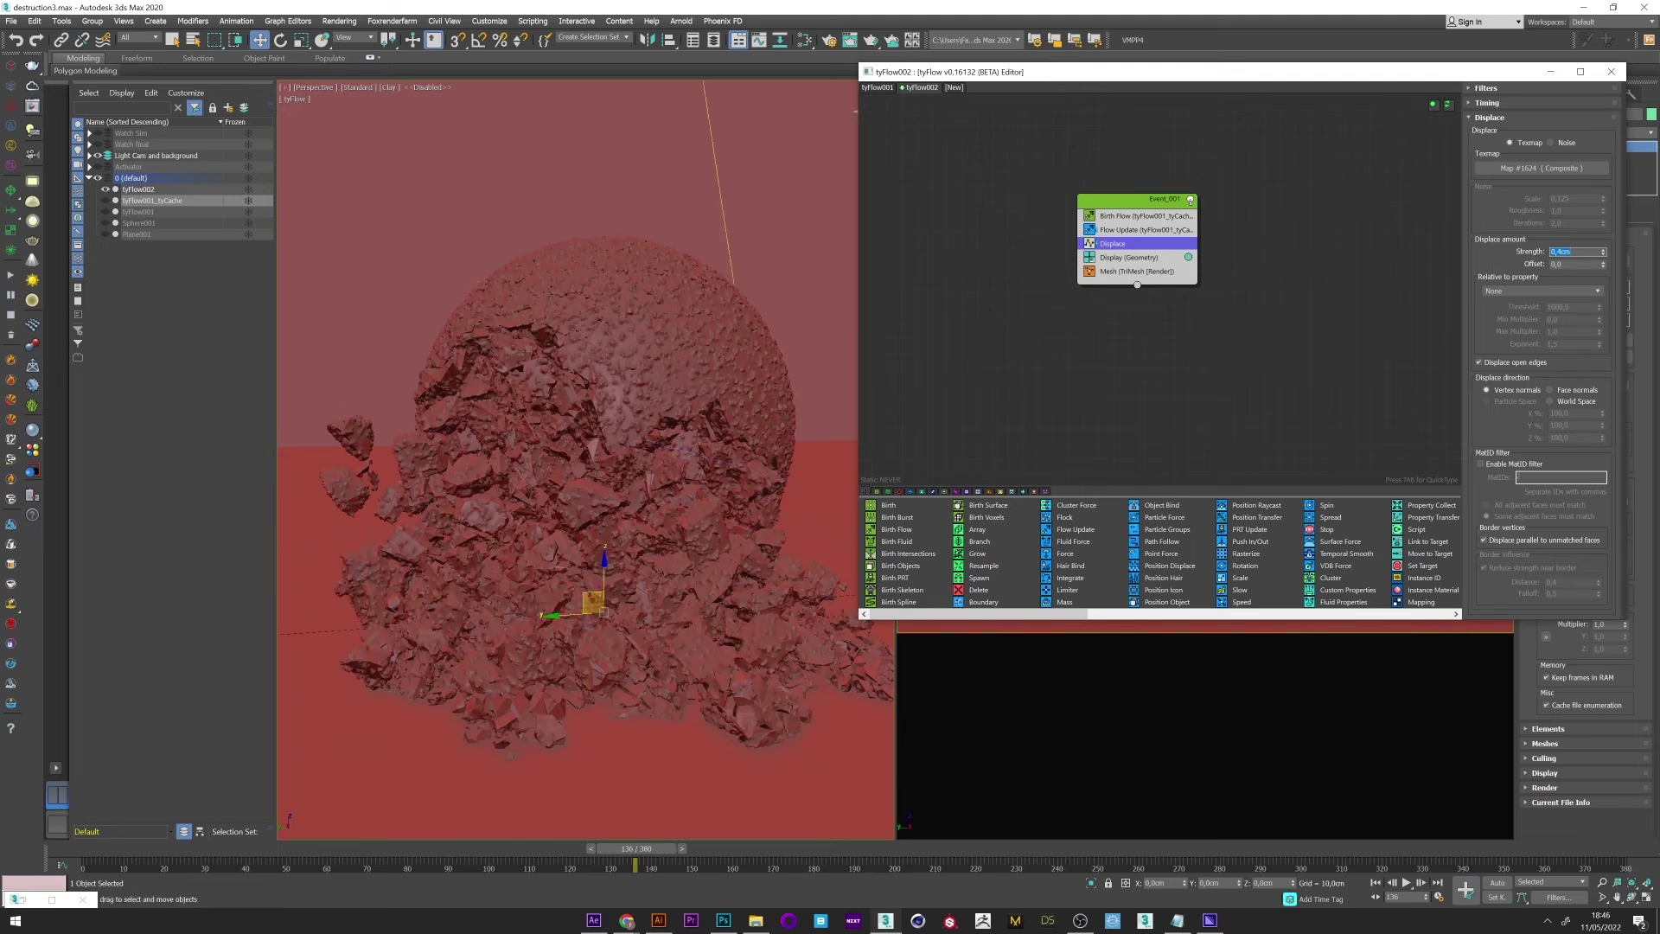
{"action": "left_click", "coordinate": [1571, 251]}
{"action": "key", "text": "BackSpace"}
{"action": "key", "text": "Return"}
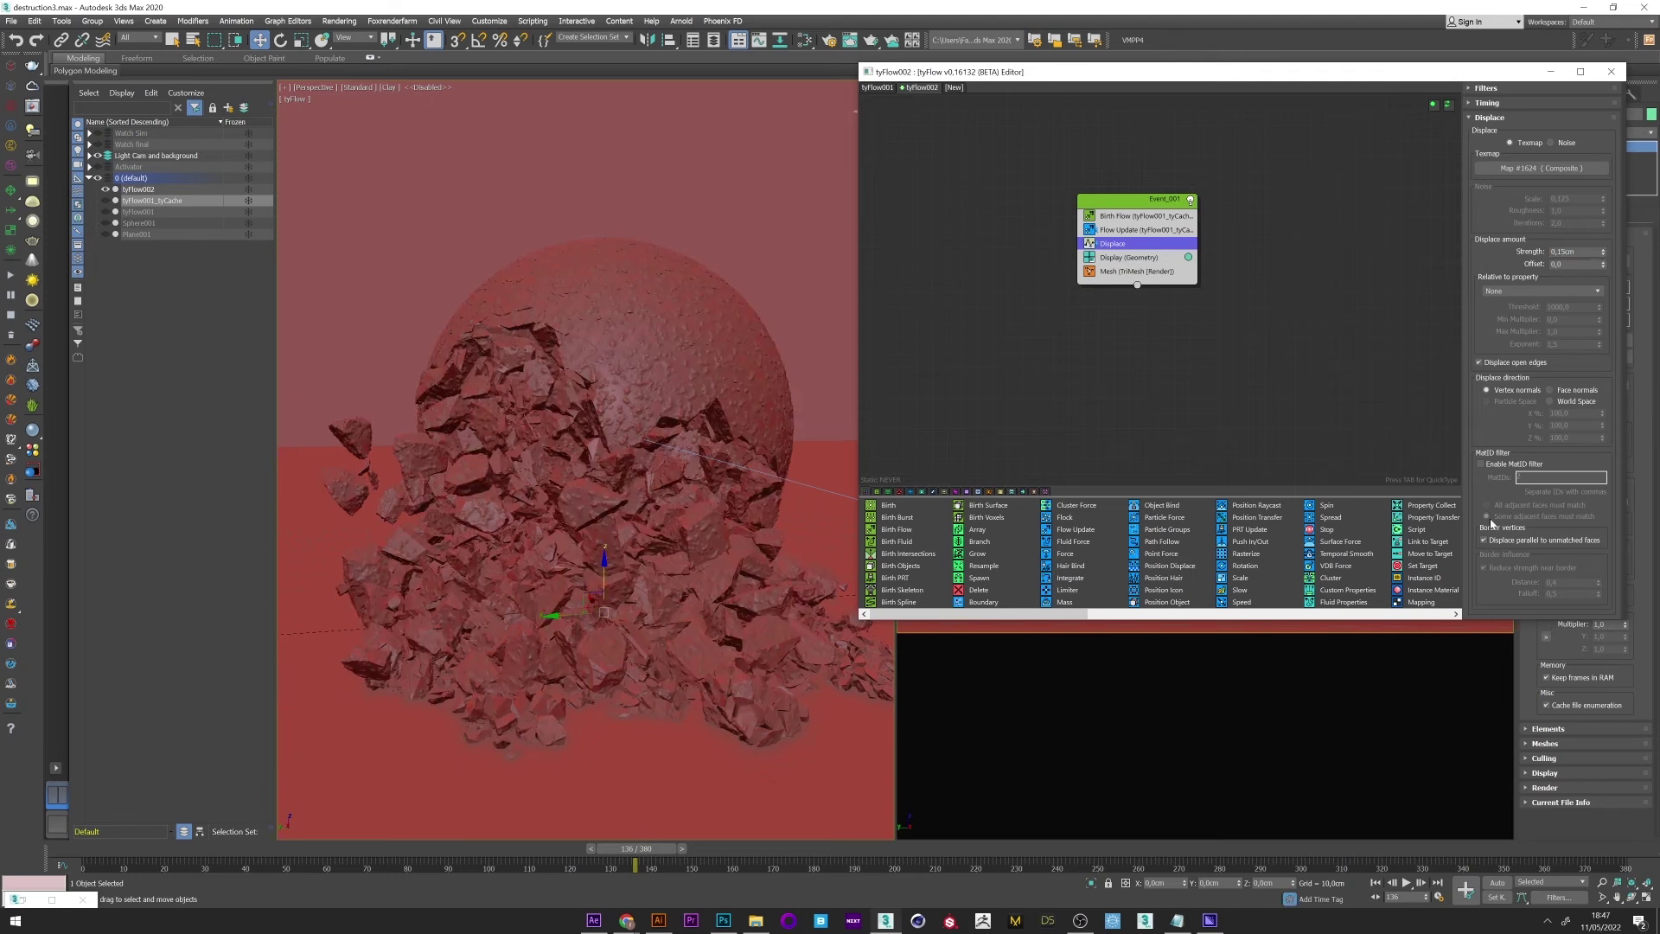
Step: Enable the Displace operator's MatID filter again and inspect the displaced fracture faces of the fragments up close
{"action": "left_click", "coordinate": [1497, 467]}
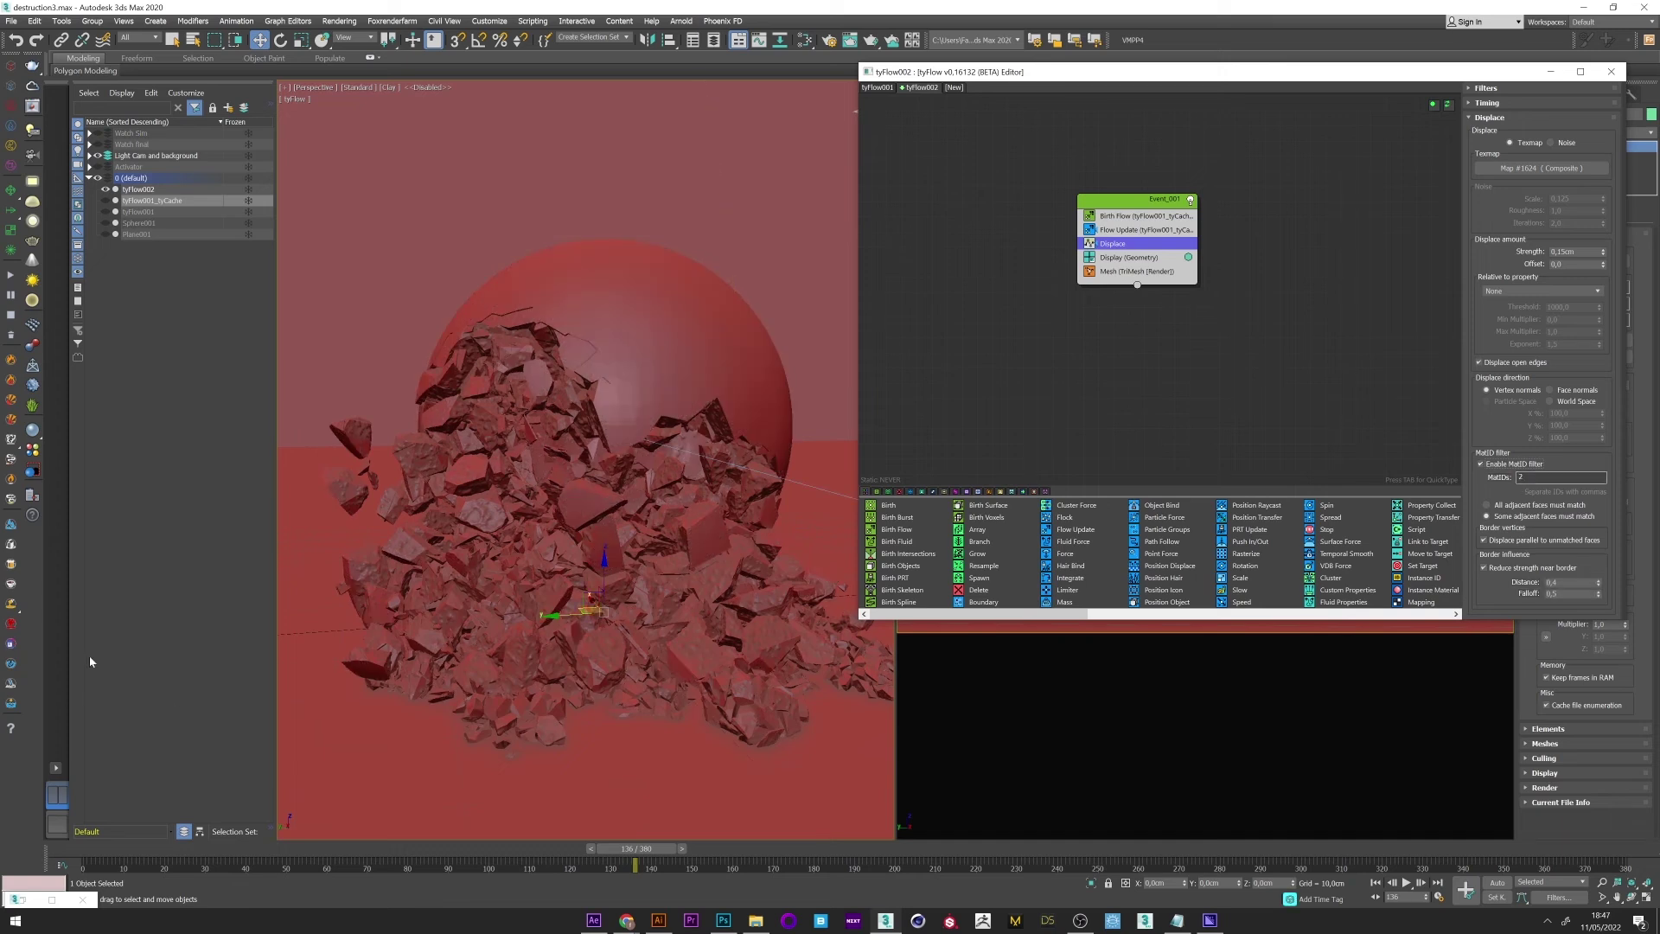
{"action": "scroll", "coordinate": [566, 483], "scroll_direction": "up", "scroll_amount": 5}
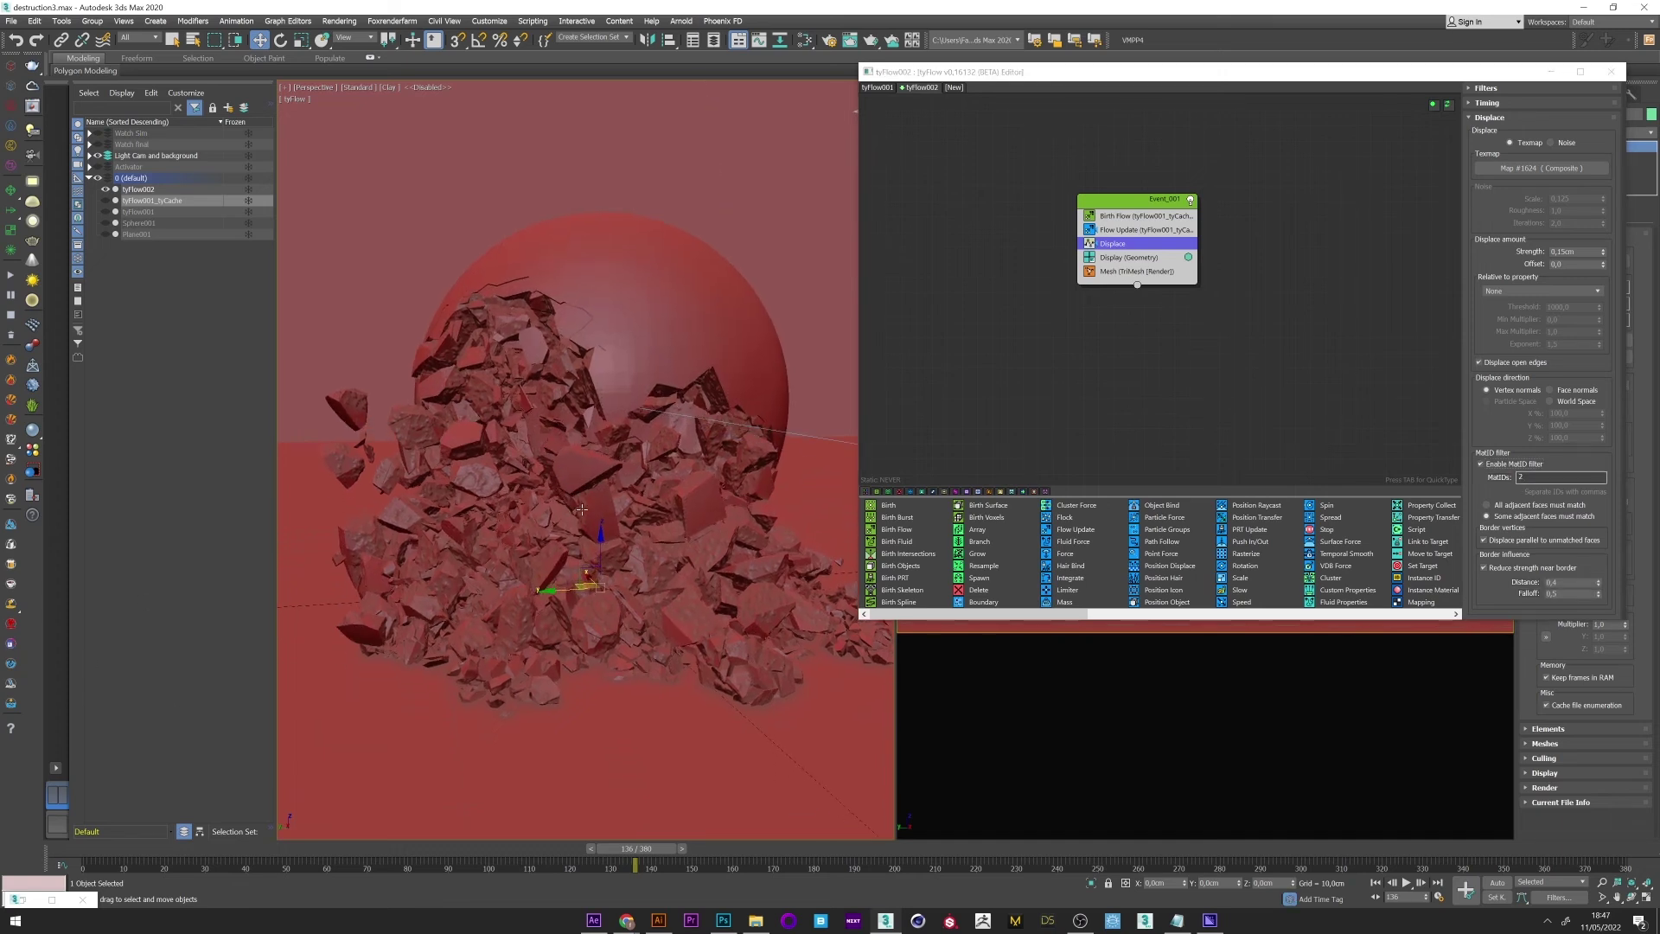
{"action": "scroll", "coordinate": [598, 708], "scroll_direction": "up", "scroll_amount": 2}
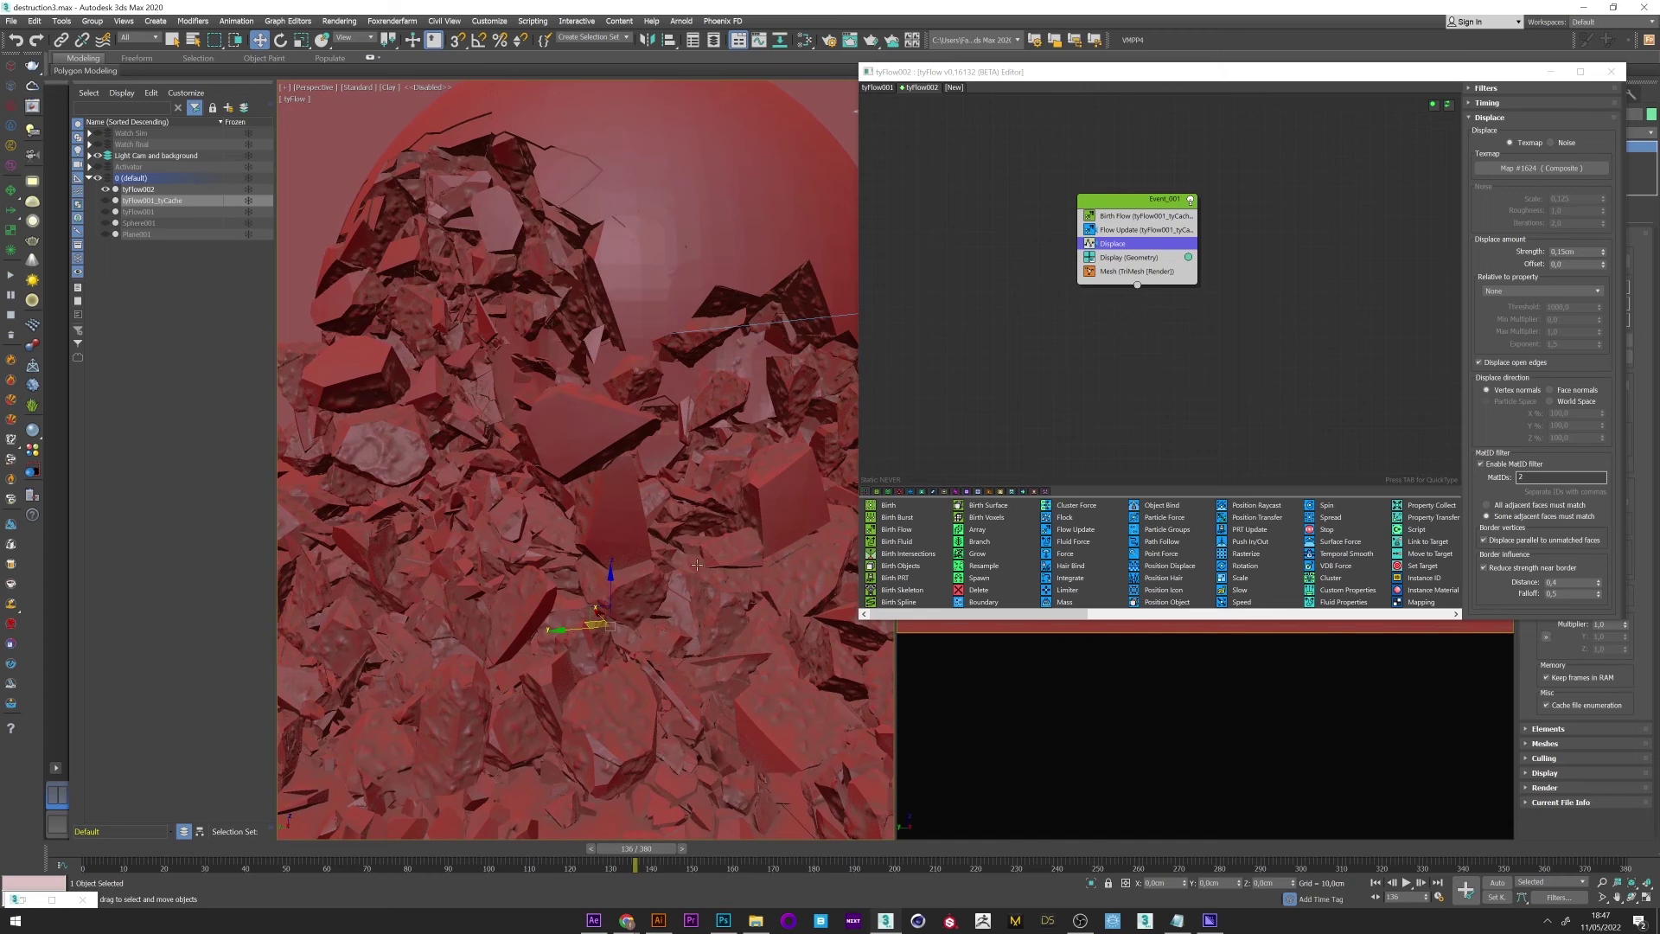
{"action": "mouse_move", "coordinate": [615, 363]}
{"action": "middle_mouse_down", "text": "alt"}
{"action": "mouse_move", "coordinate": [604, 407]}
{"action": "mouse_move", "coordinate": [640, 378]}
{"action": "middle_mouse_up", "text": "alt"}
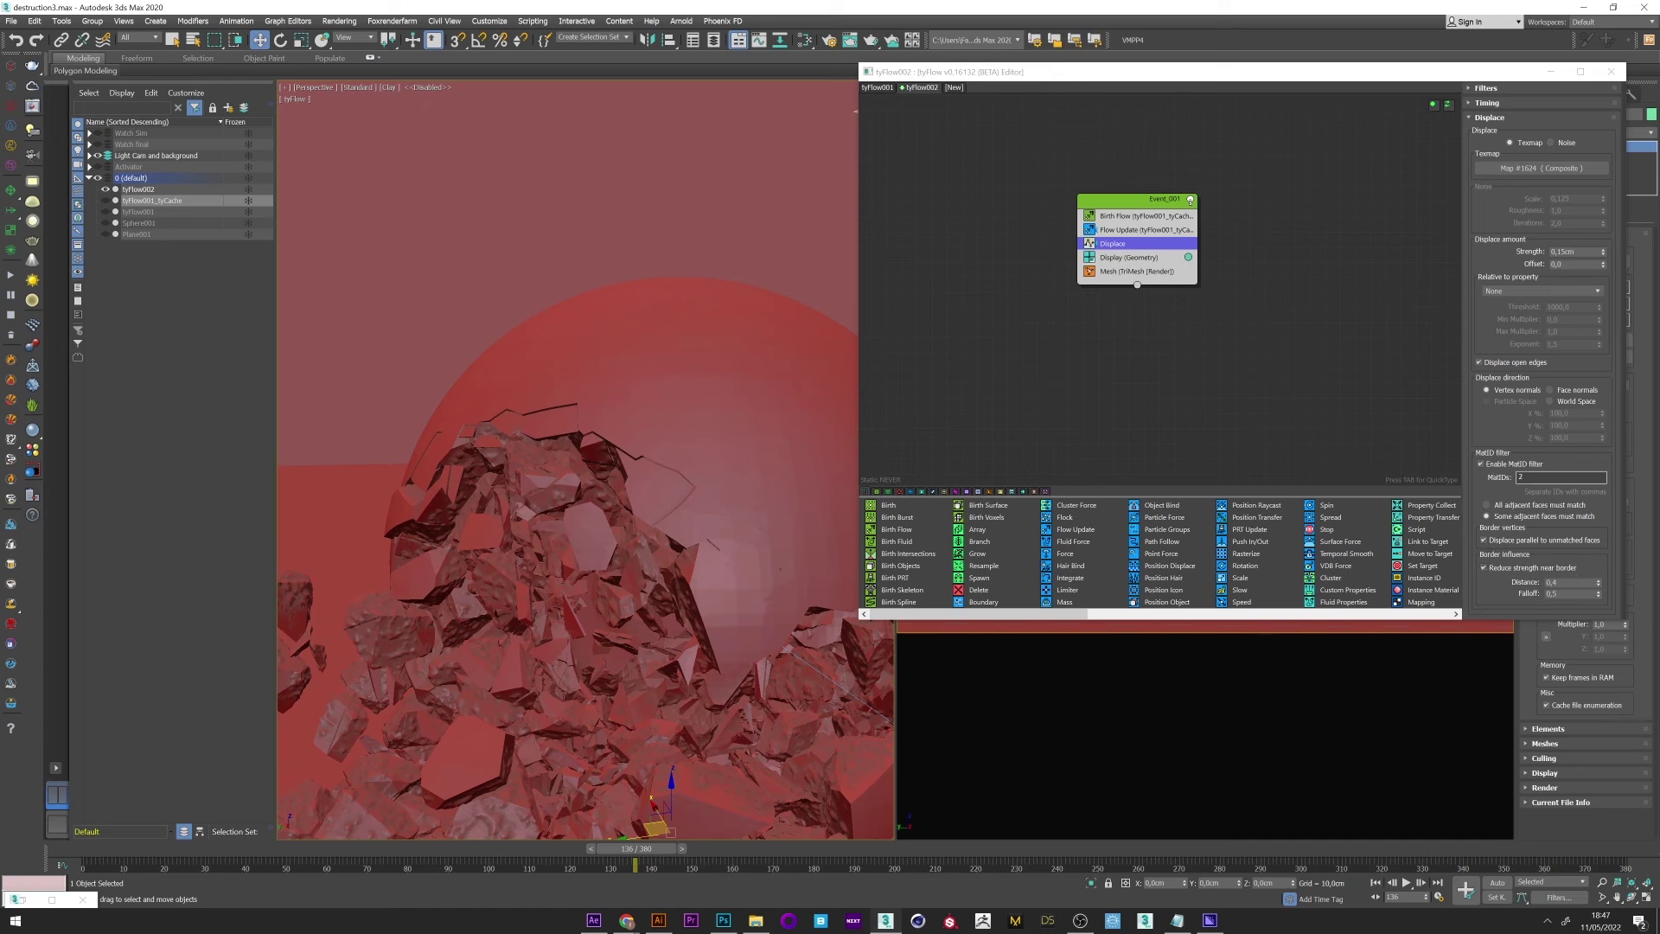
{"action": "middle_click_drag", "start_coordinate": [716, 645], "coordinate": [730, 571]}
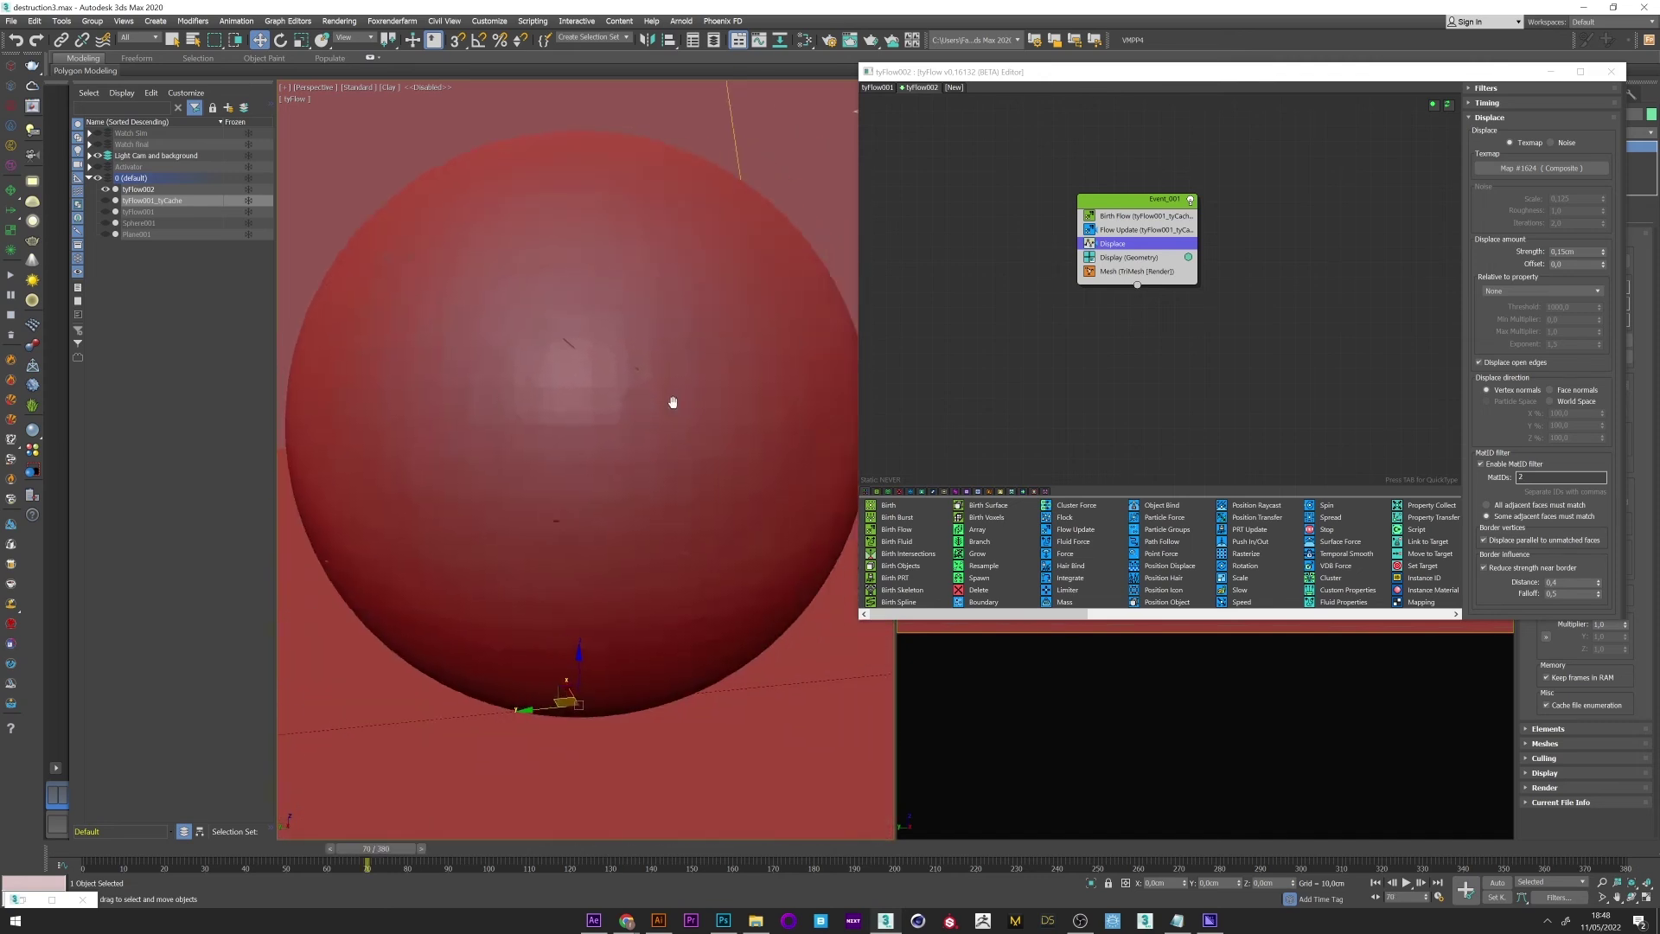
{"action": "middle_click_drag", "start_coordinate": [674, 404], "coordinate": [665, 397]}
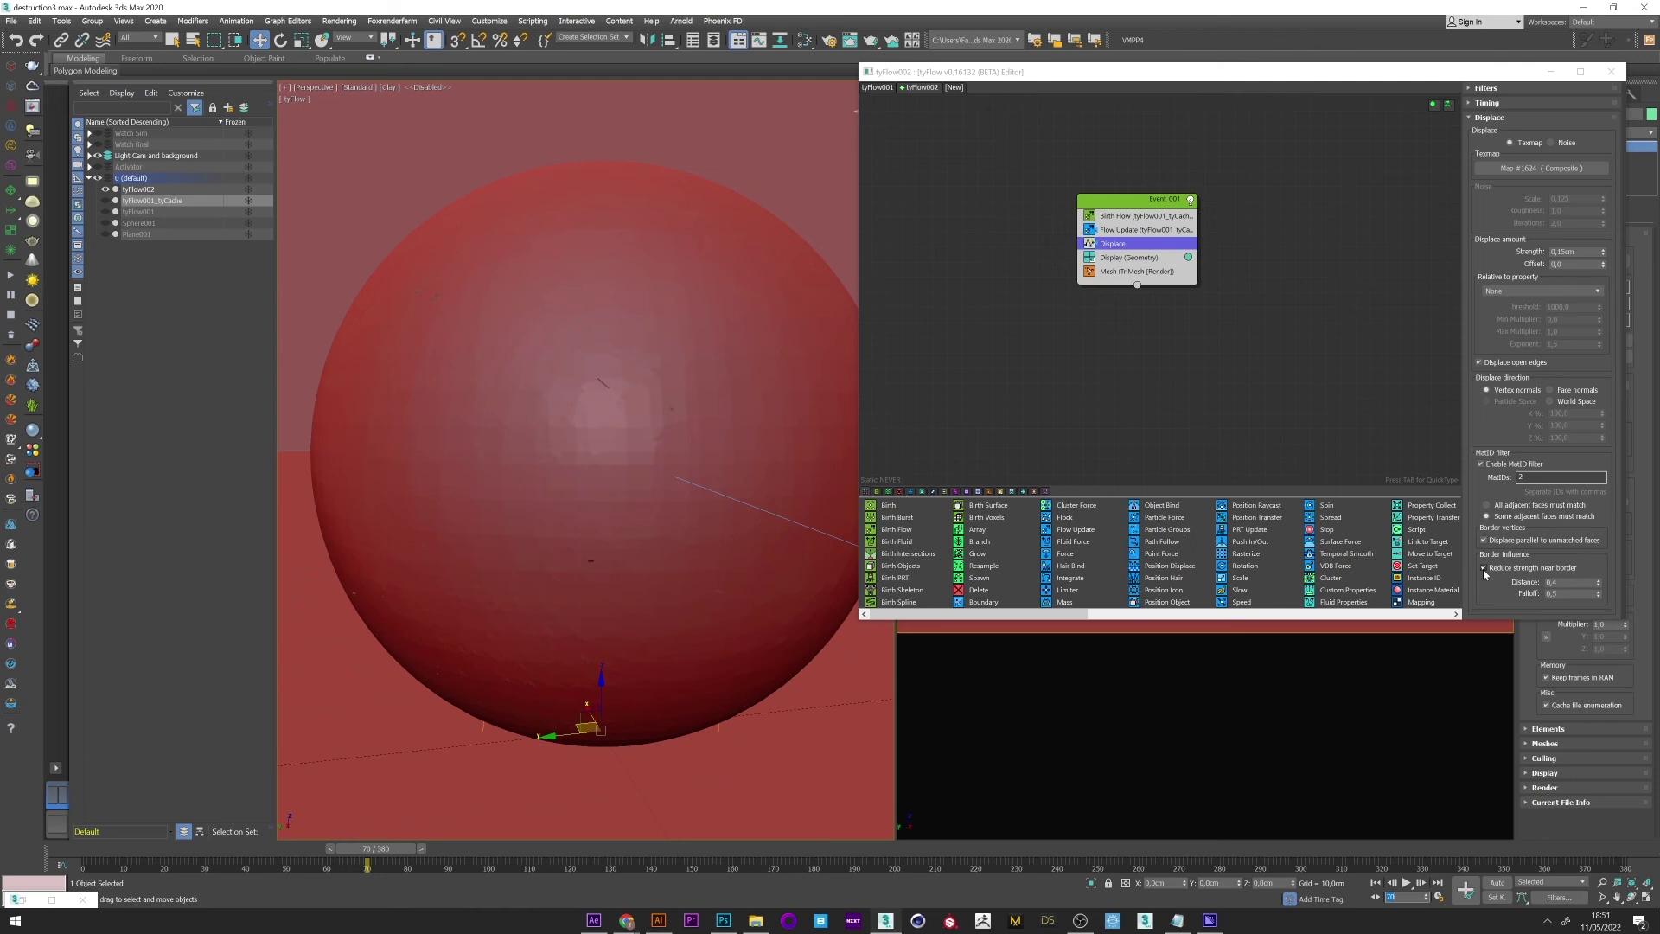
Step: Compare the intact sphere at frame 70 with the Displace operator's strength reduction near borders off and on
{"action": "left_click", "coordinate": [1483, 569]}
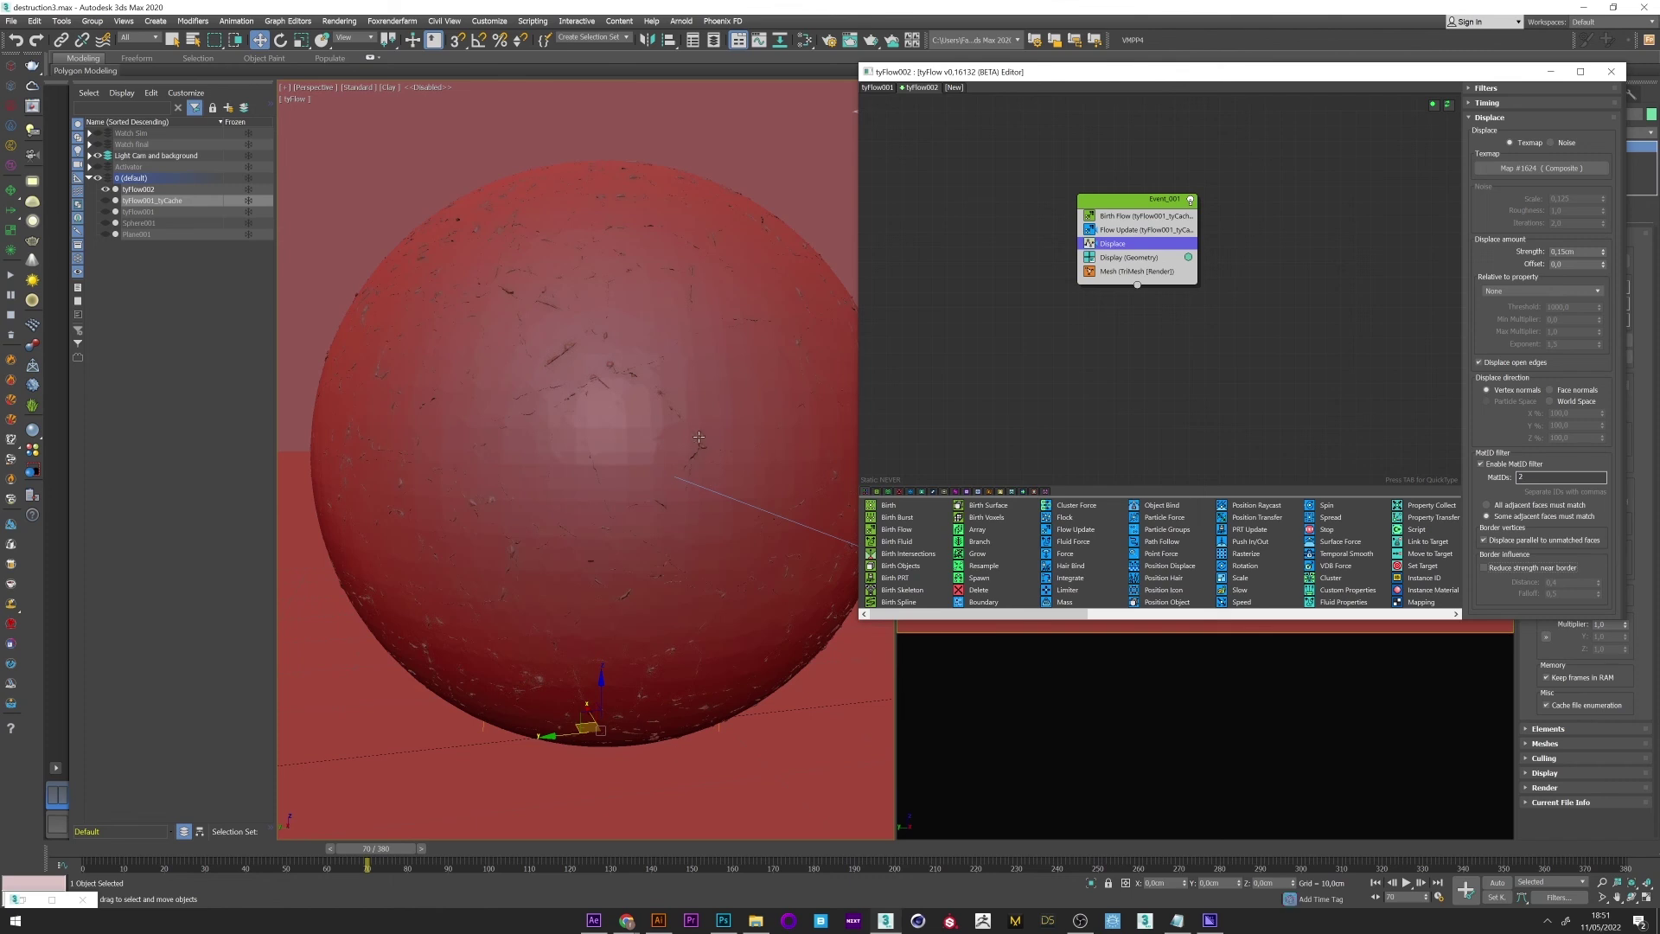
{"action": "left_click", "coordinate": [1500, 569]}
Step: Go to frame 127 and inspect the displaced fragments in the perspective view
{"action": "left_click", "coordinate": [605, 849]}
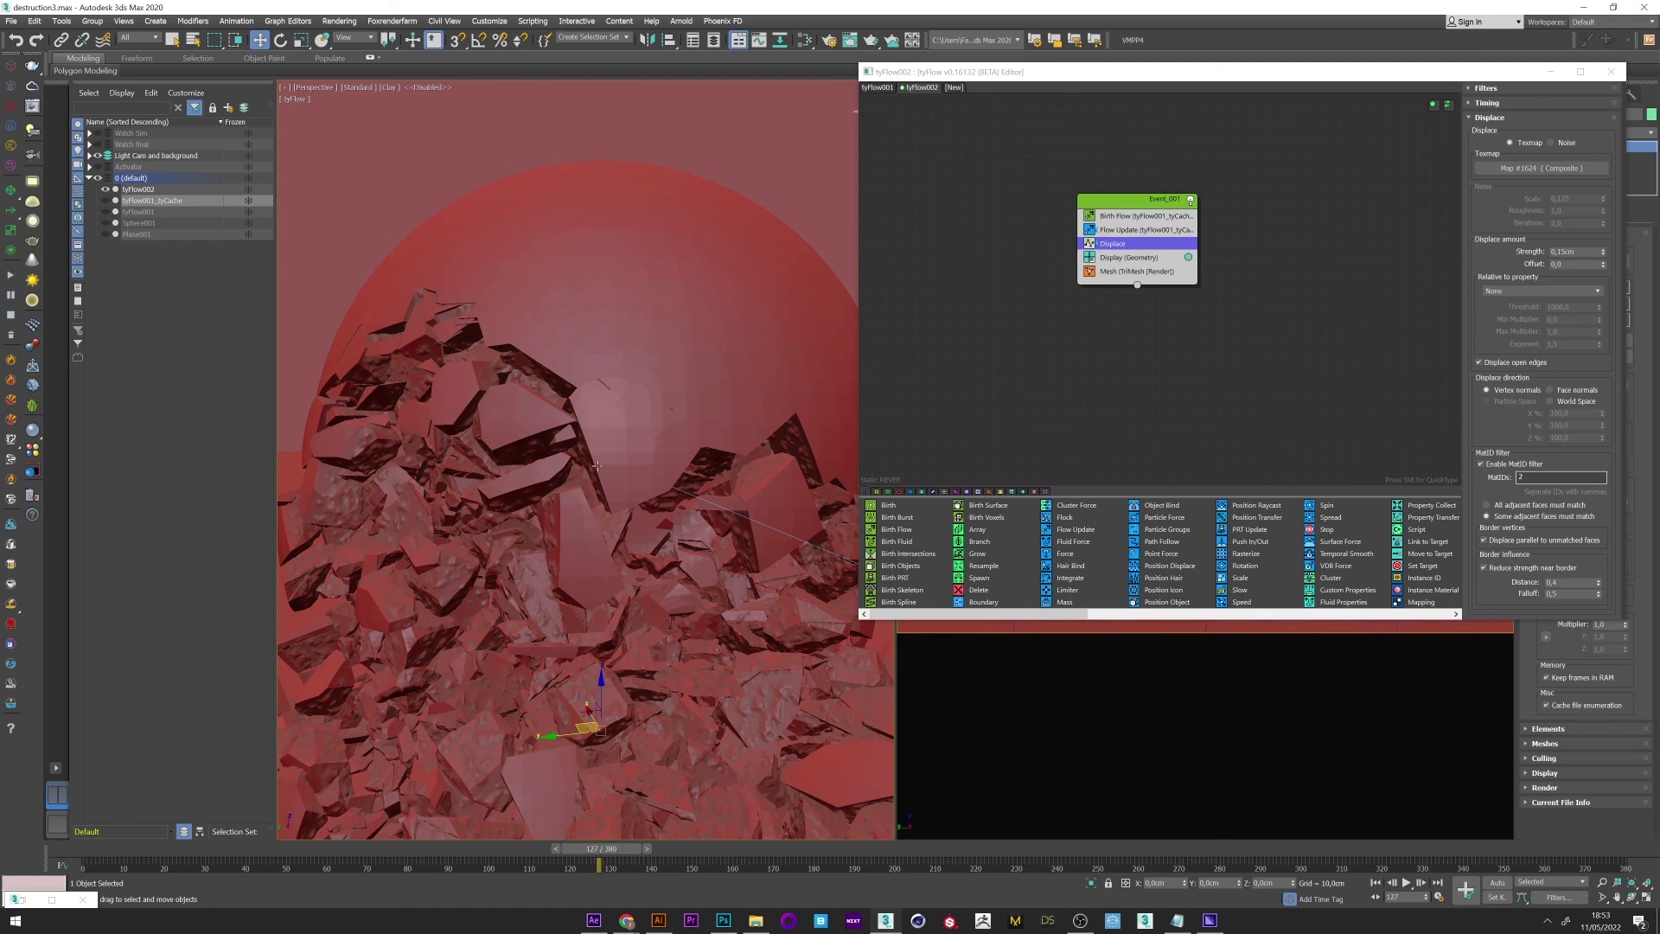
{"action": "scroll", "coordinate": [589, 441], "scroll_direction": "down", "scroll_amount": 10}
{"action": "scroll", "coordinate": [589, 441], "scroll_direction": "up", "scroll_amount": 10}
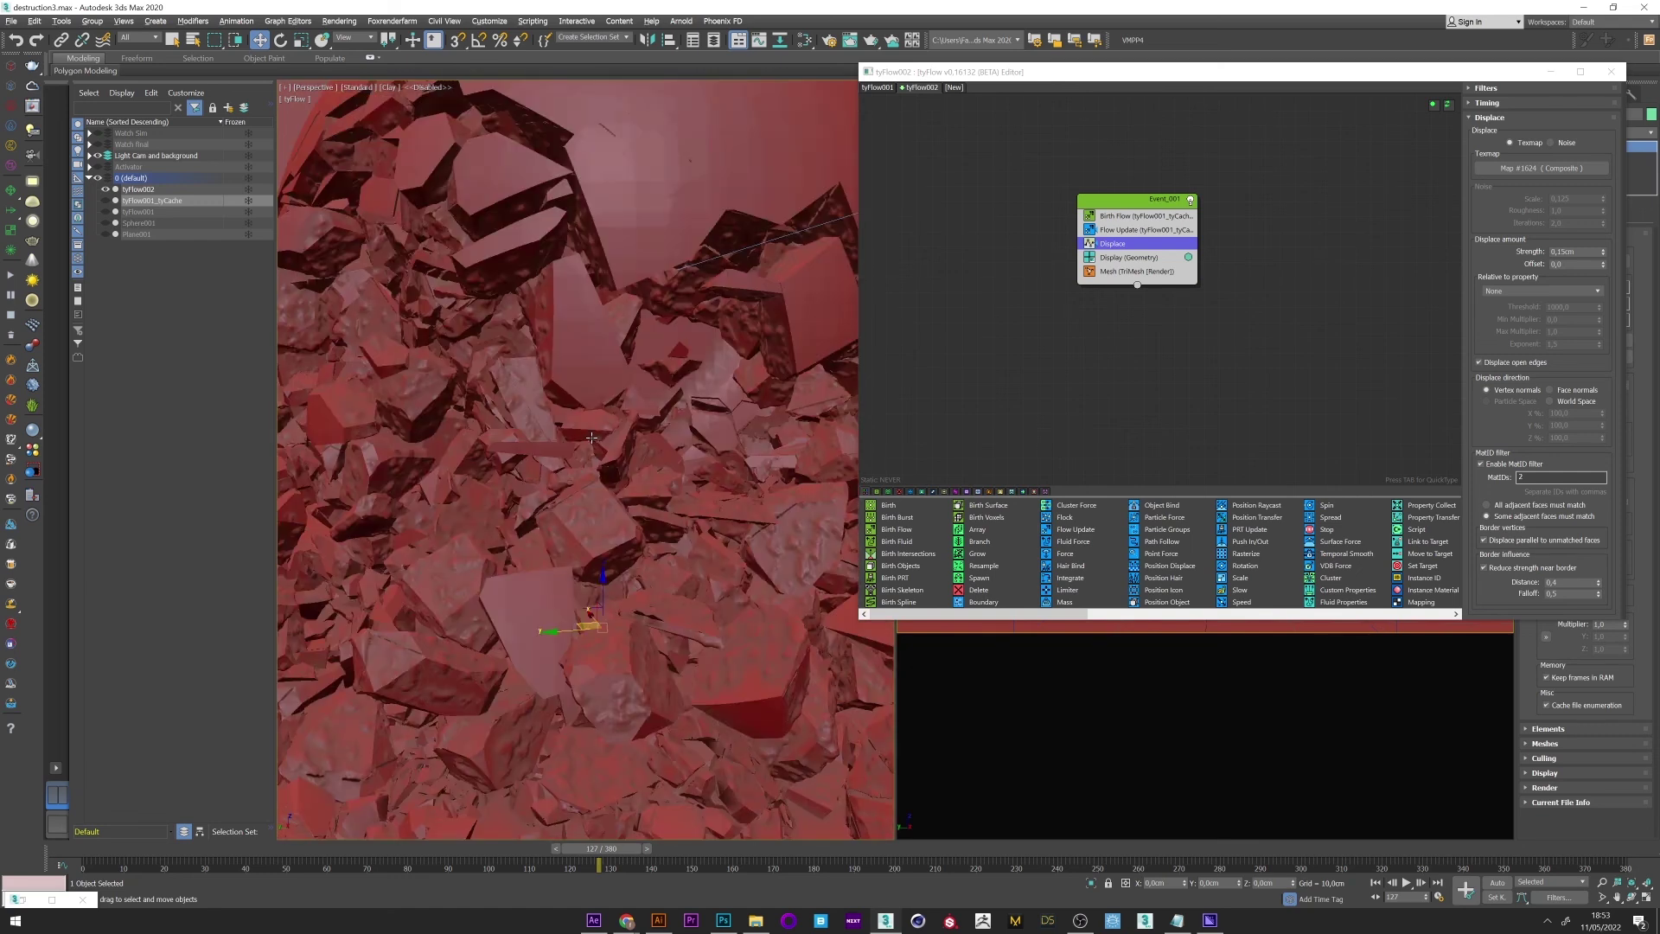
Step: Assign the Multi/Sub-Object material (Material #551) from the Slate Material Editor to tyFlow002
{"action": "left_click", "coordinate": [137, 190]}
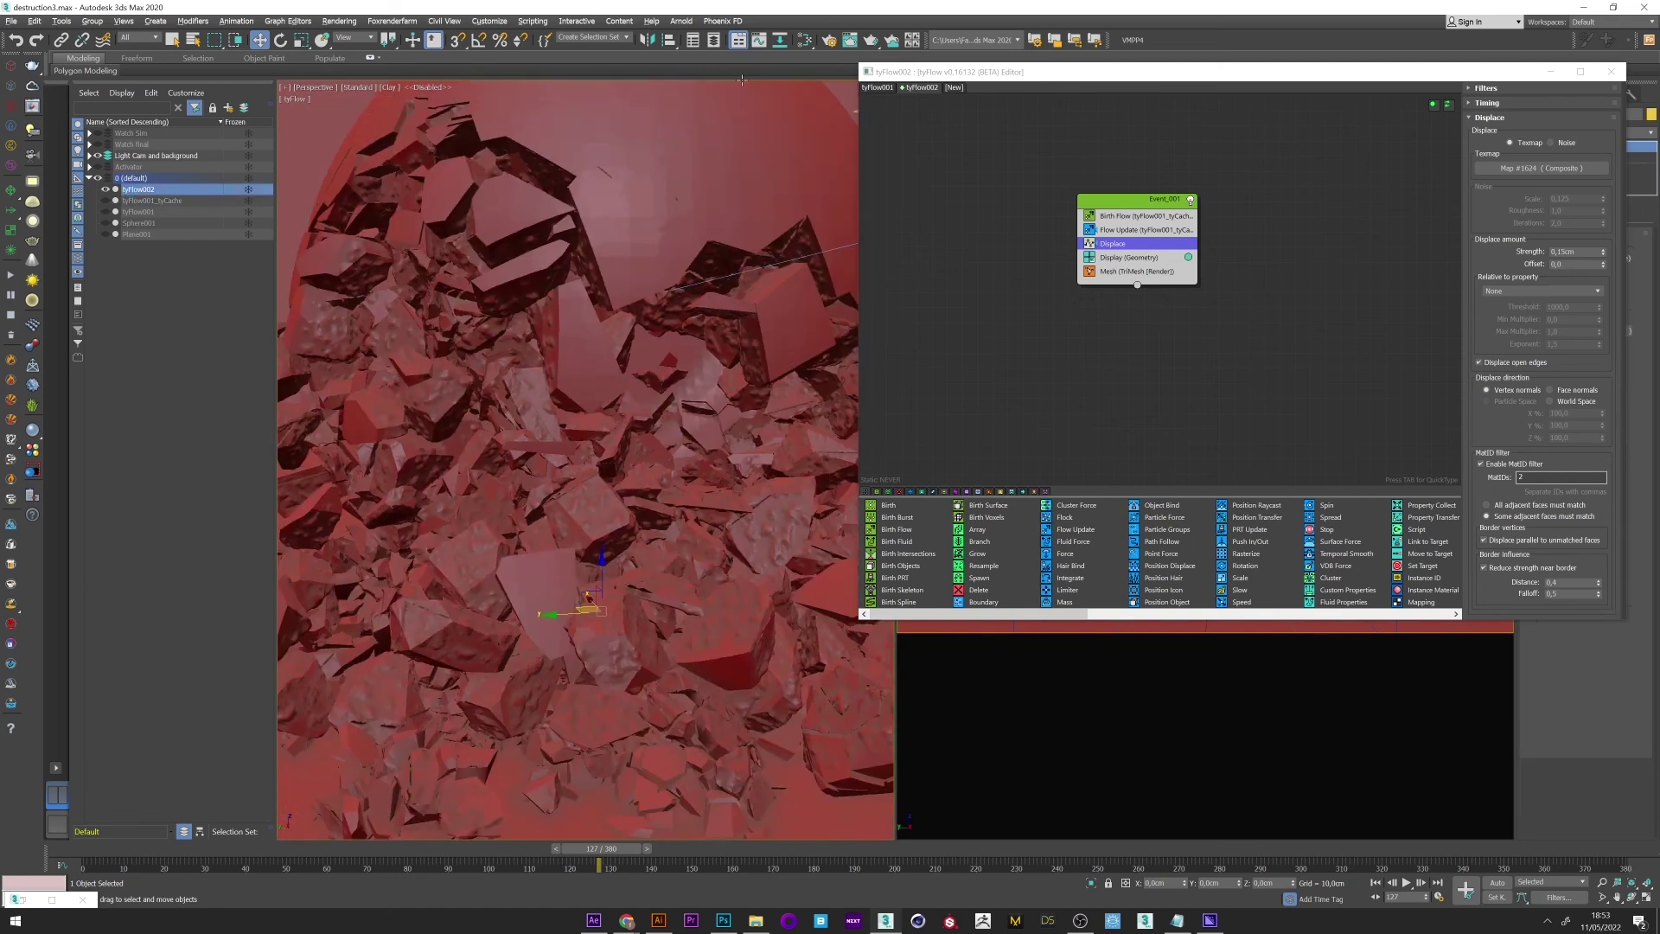
{"action": "left_click", "coordinate": [804, 40]}
{"action": "middle_click_drag", "start_coordinate": [518, 761], "coordinate": [614, 337]}
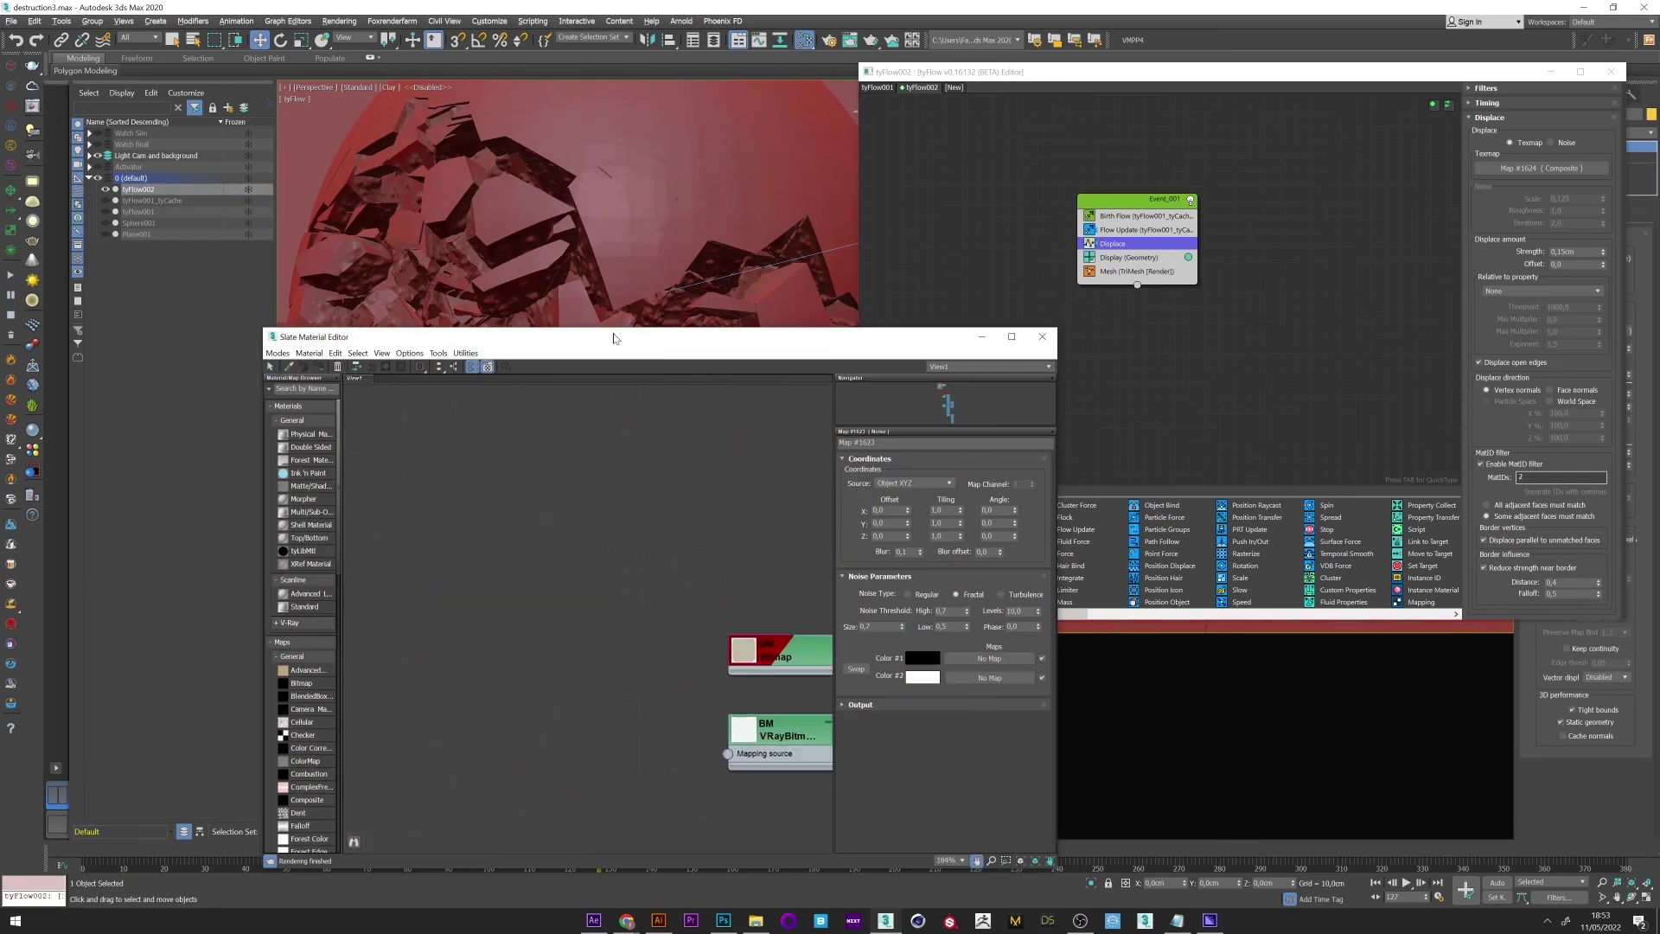
{"action": "scroll", "coordinate": [656, 597], "scroll_direction": "down", "scroll_amount": 3}
{"action": "middle_click_drag", "start_coordinate": [825, 701], "coordinate": [604, 527]}
{"action": "middle_click_drag", "start_coordinate": [772, 690], "coordinate": [752, 665]}
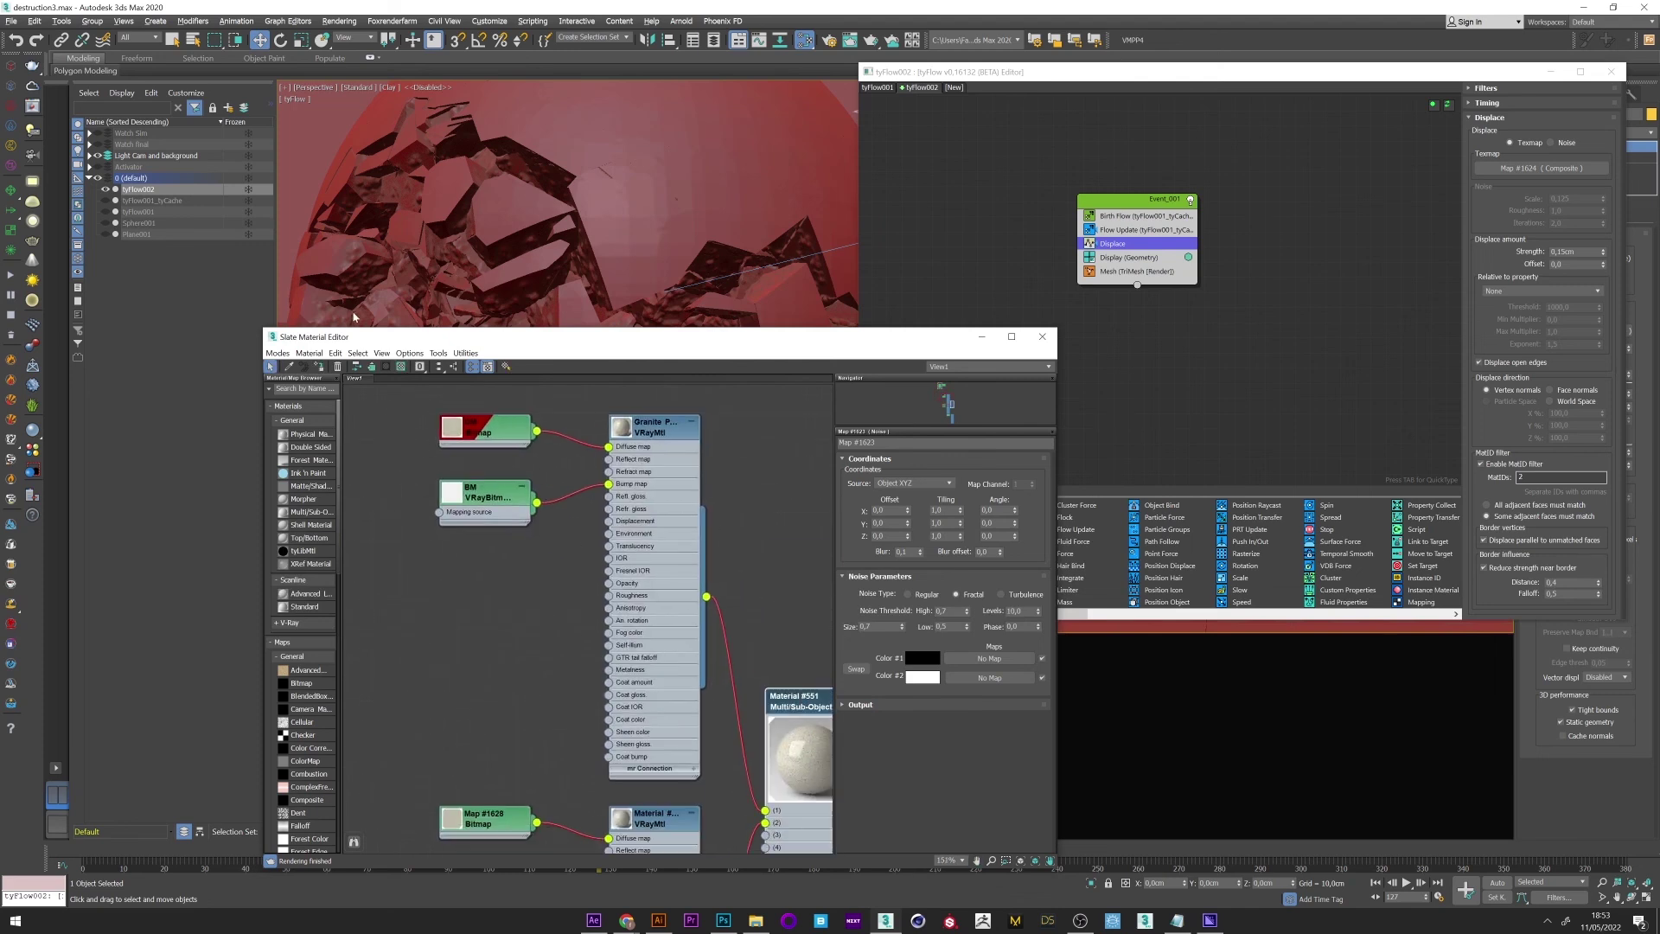
Step: Set the viewport to Default Shading, close the Slate Material Editor, and check the textured fragments in camera and perspective views
{"action": "left_click", "coordinate": [390, 89]}
{"action": "left_click", "coordinate": [420, 99]}
{"action": "key", "text": "m"}
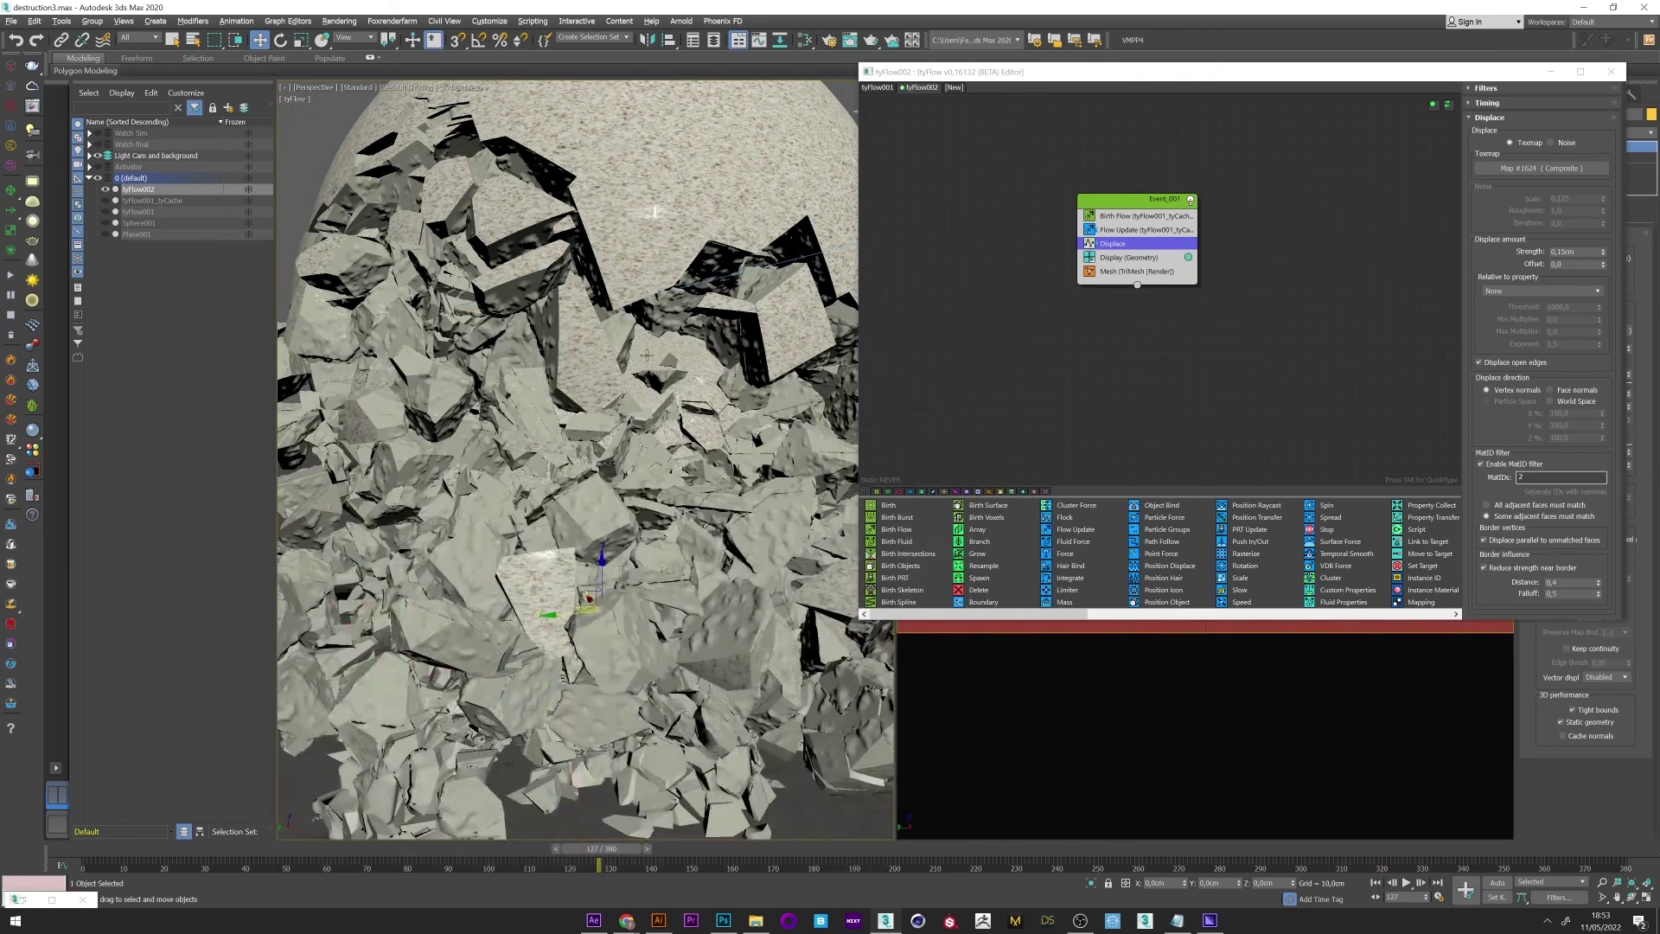
{"action": "key", "text": "c"}
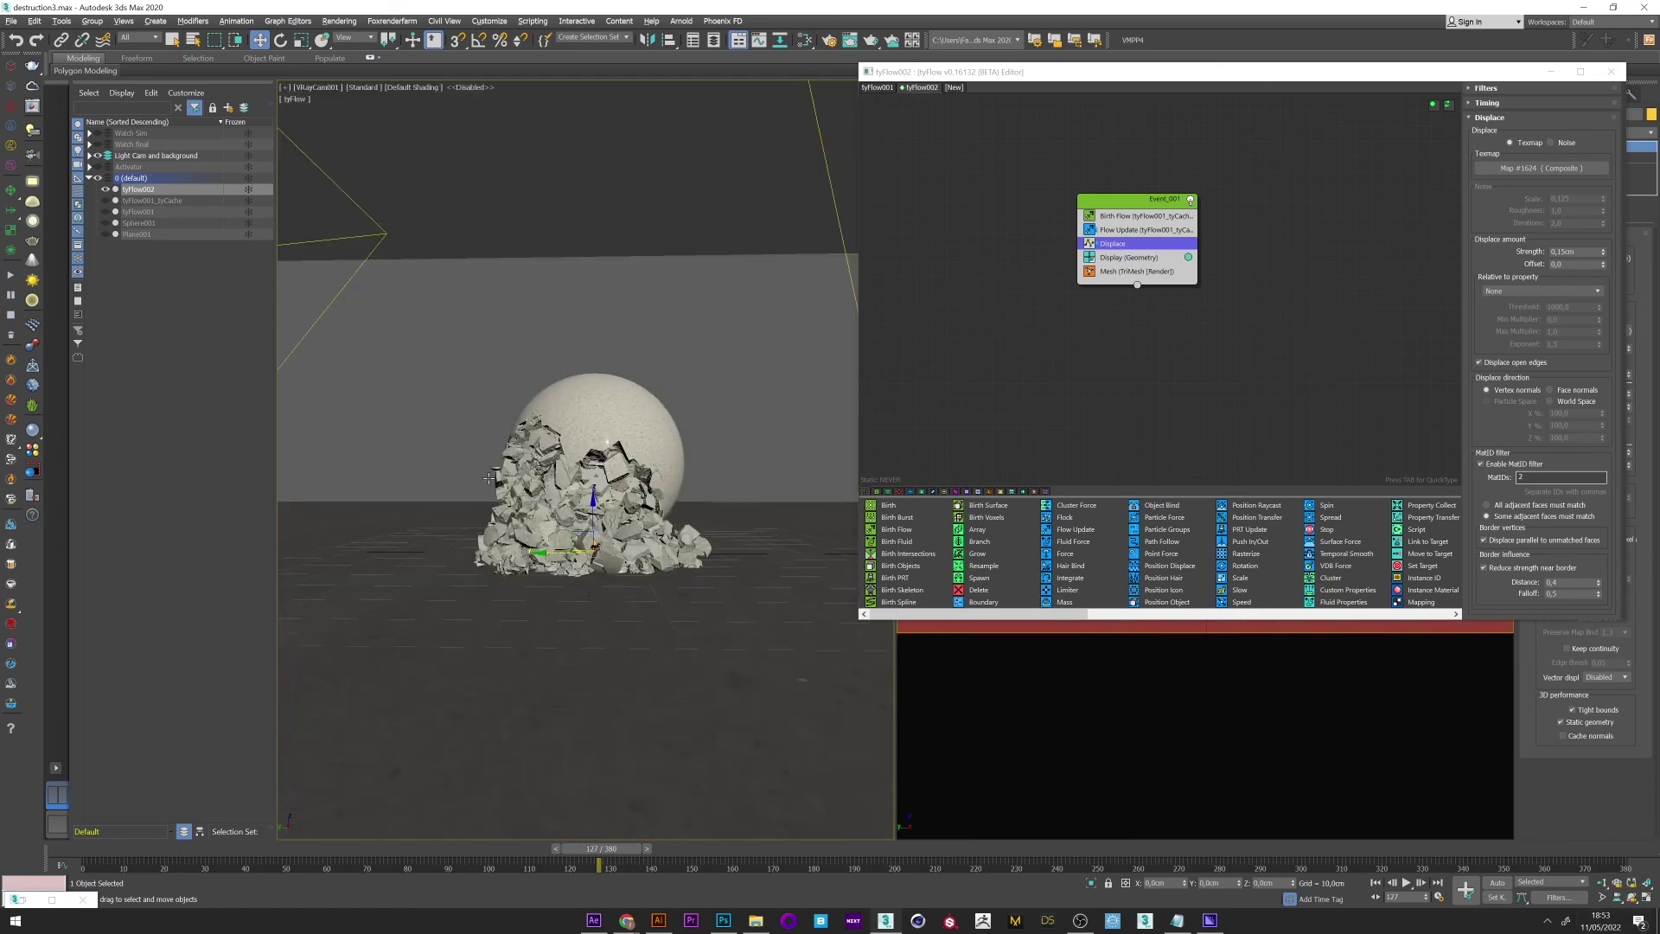
{"action": "key", "text": "p"}
{"action": "scroll", "coordinate": [572, 485], "scroll_direction": "up", "scroll_amount": 8}
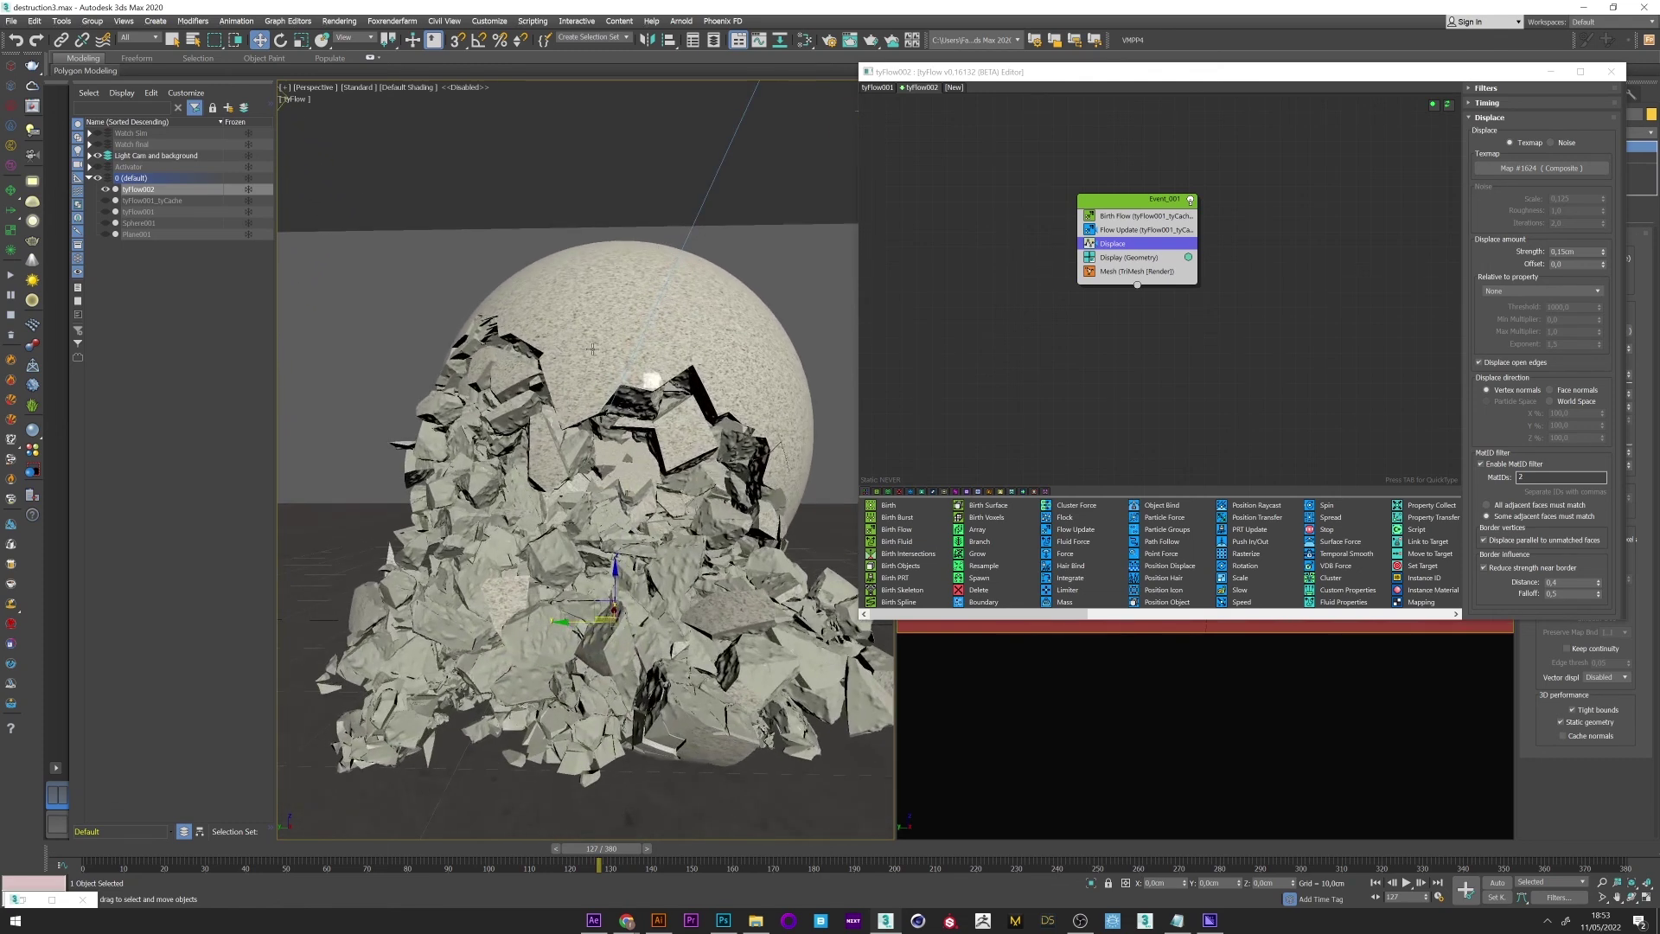